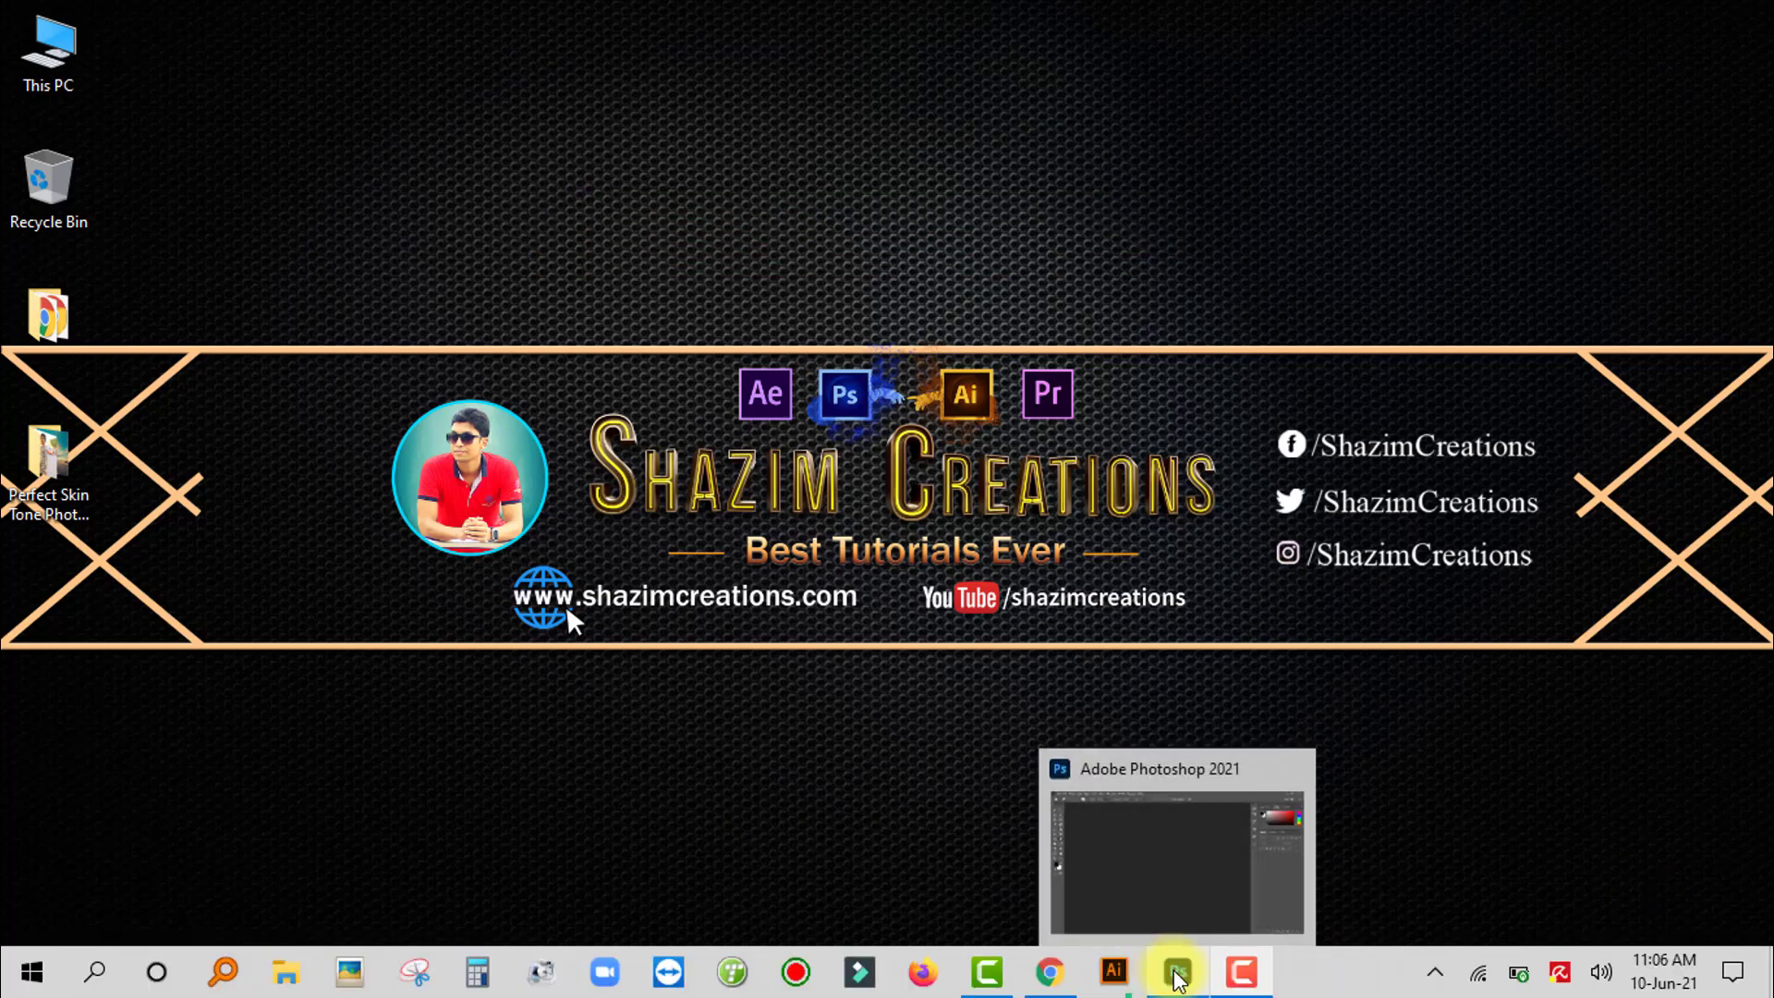
# Open 7Z9A3494.JPG from the Perfect Skin Tone Photoshop Action folder and fit it in view
pyautogui.click(1176, 972)
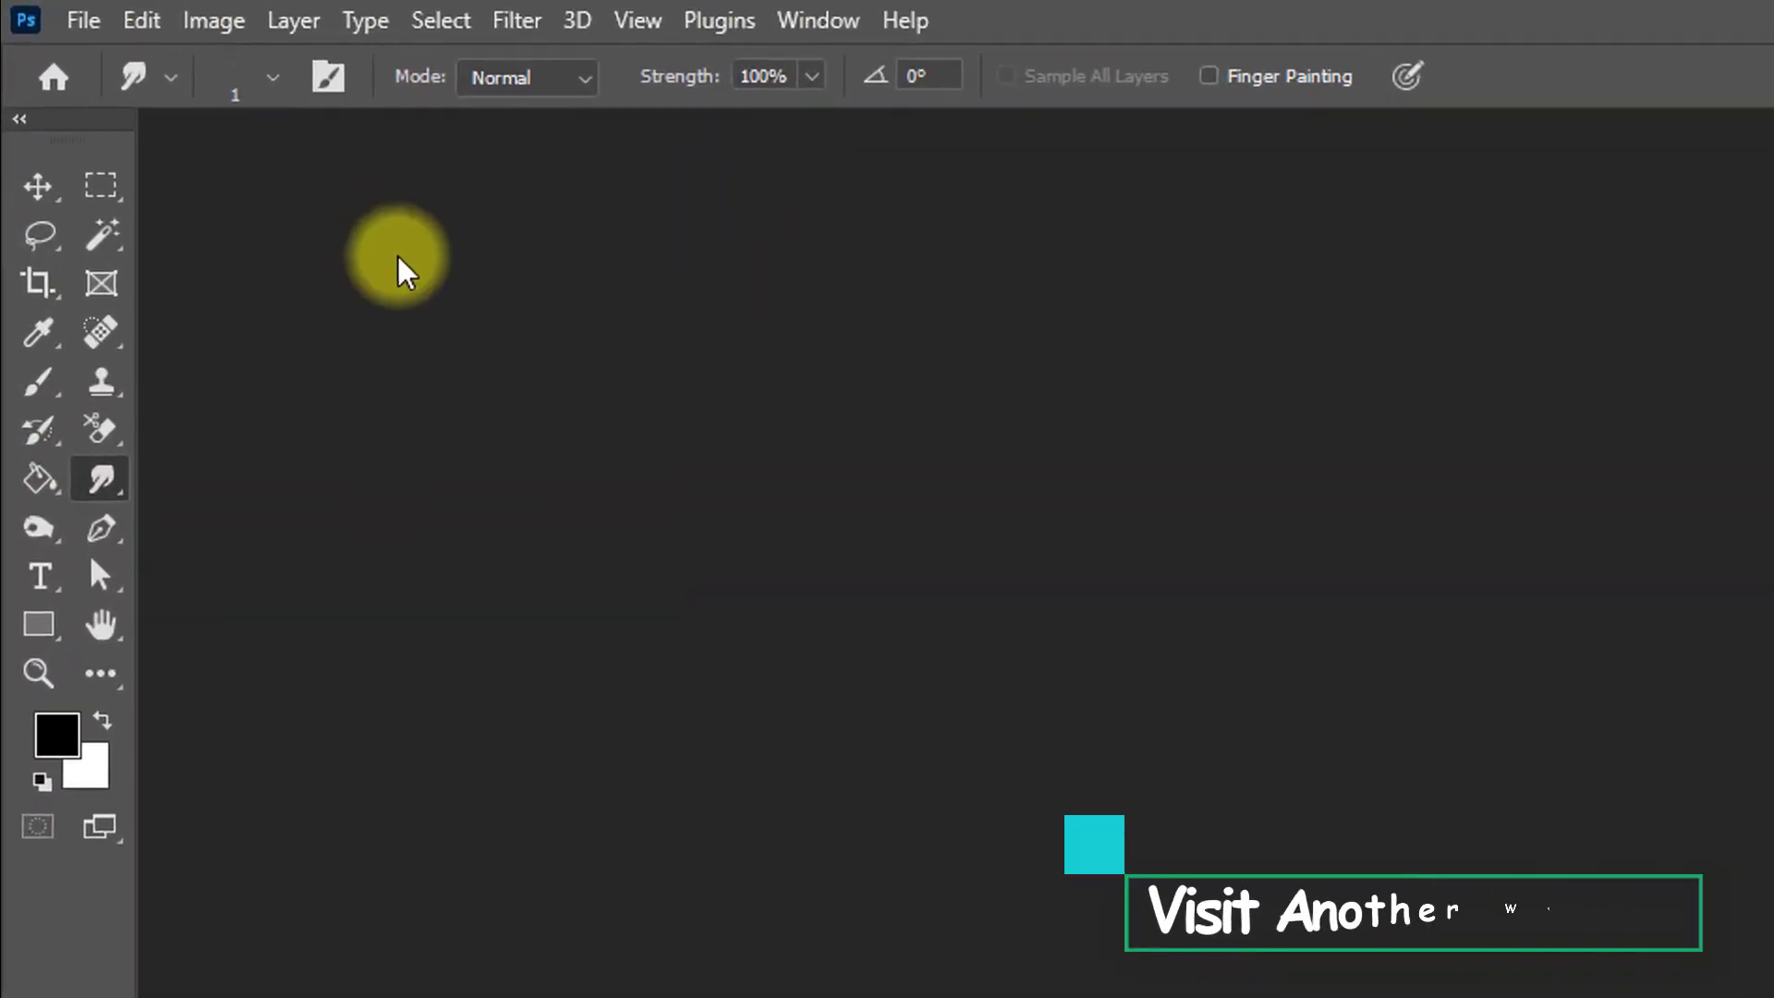
pyautogui.click(79, 21)
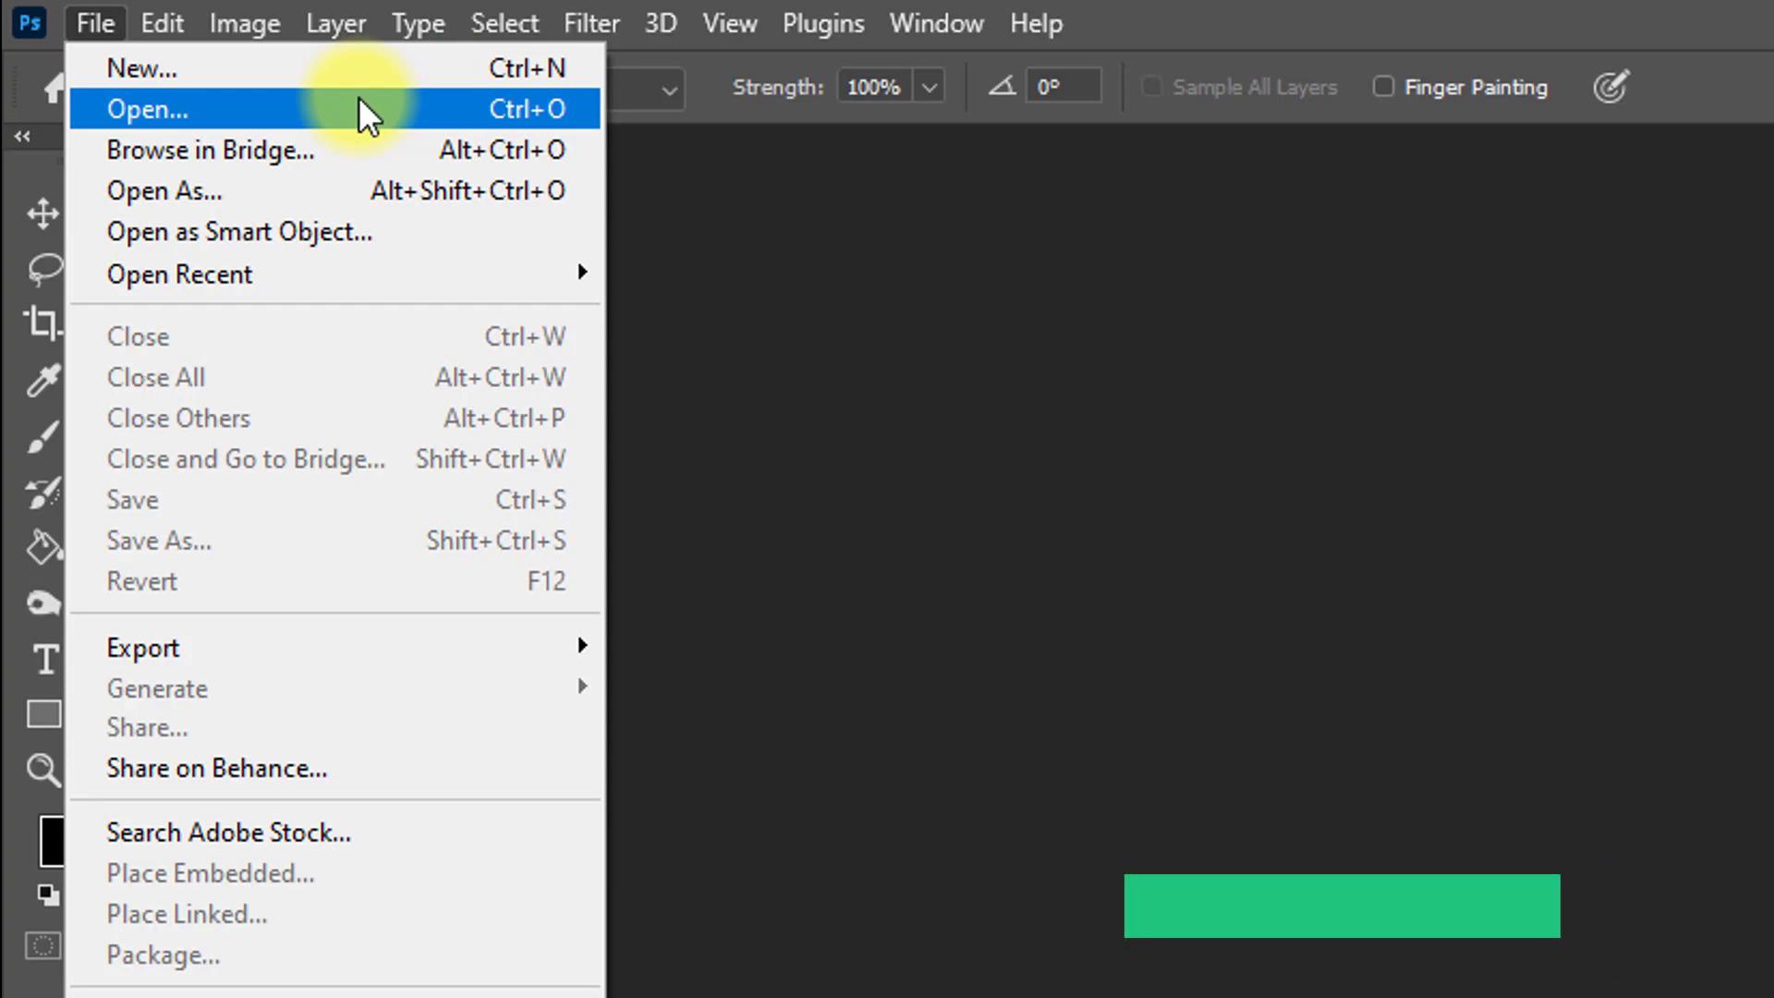
pyautogui.click(454, 112)
pyautogui.click(462, 340)
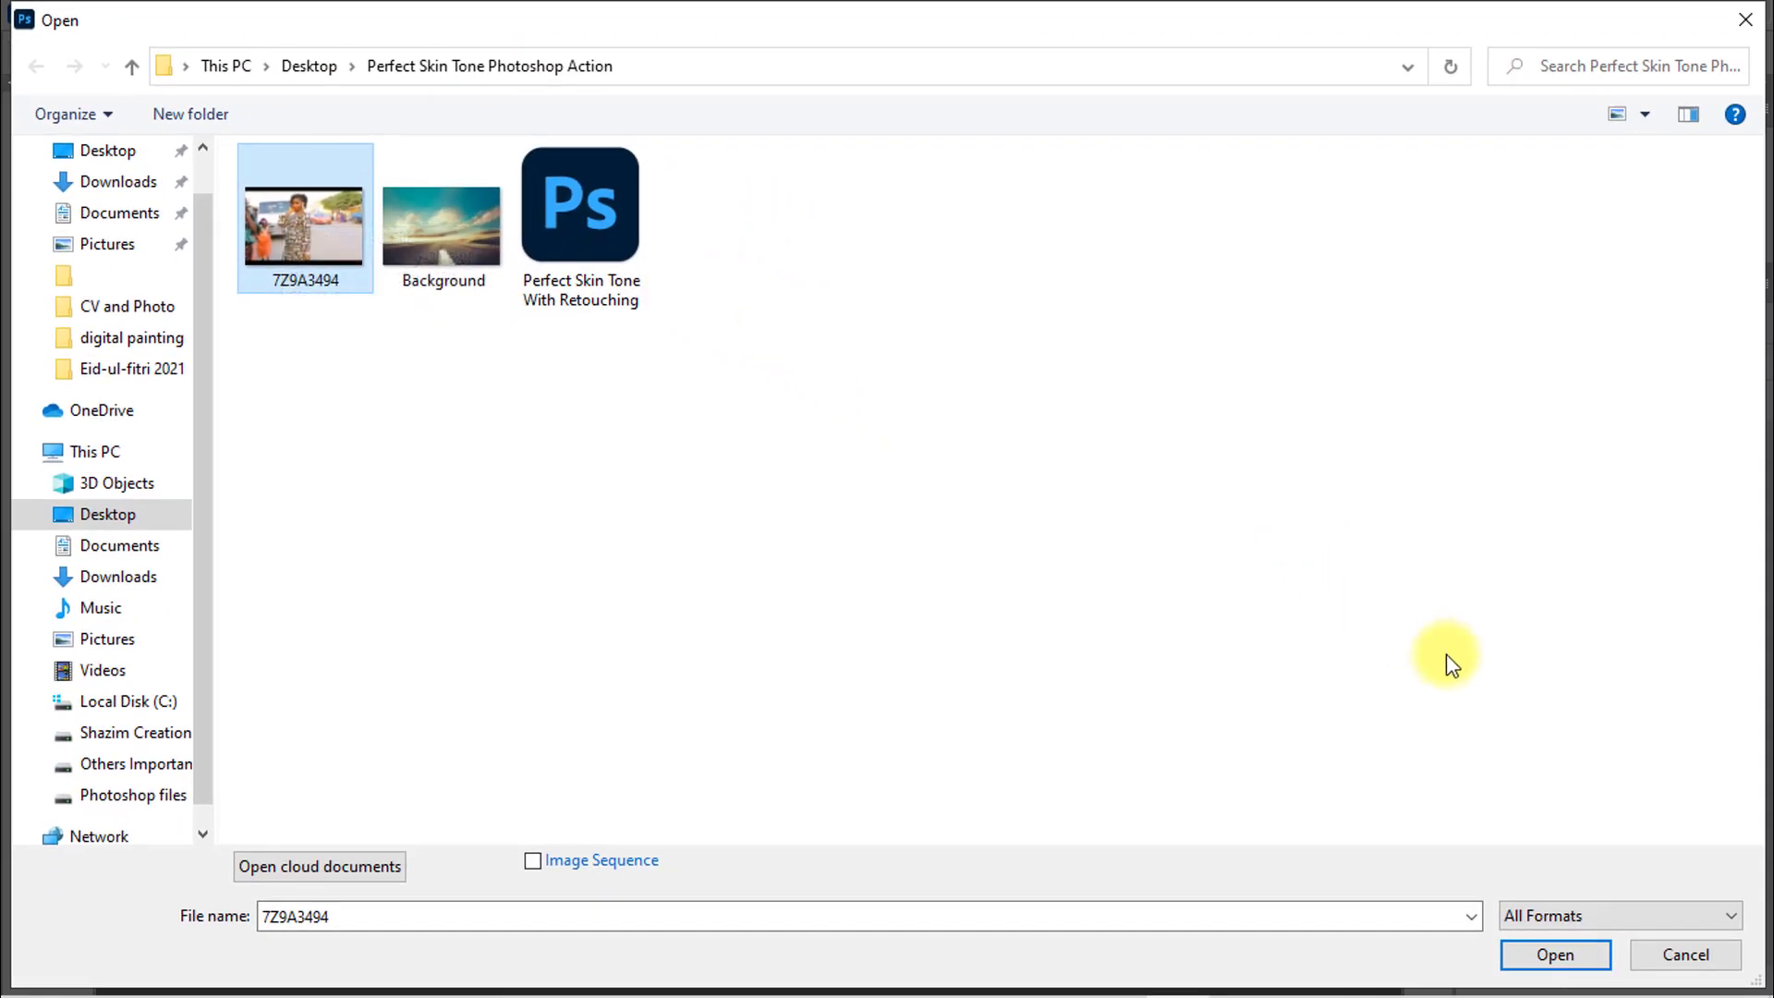
pyautogui.click(1535, 960)
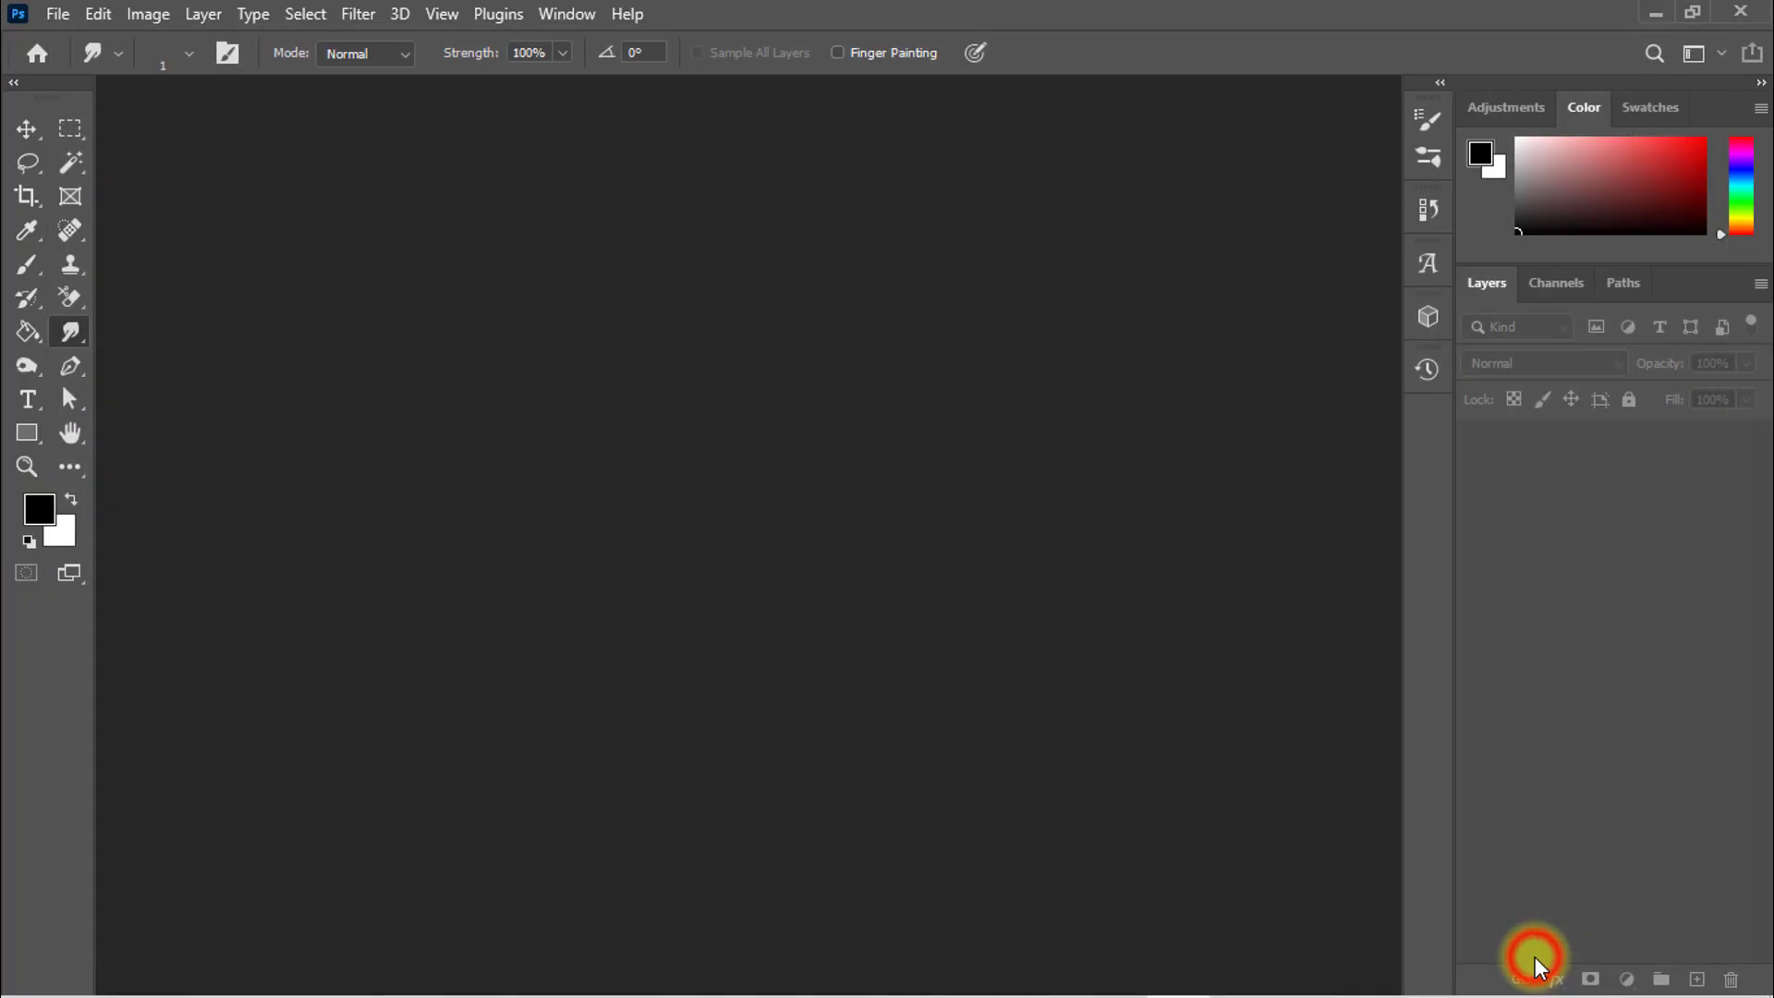
pyautogui.moveTo(700, 356); pyautogui.dragTo(787, 312)
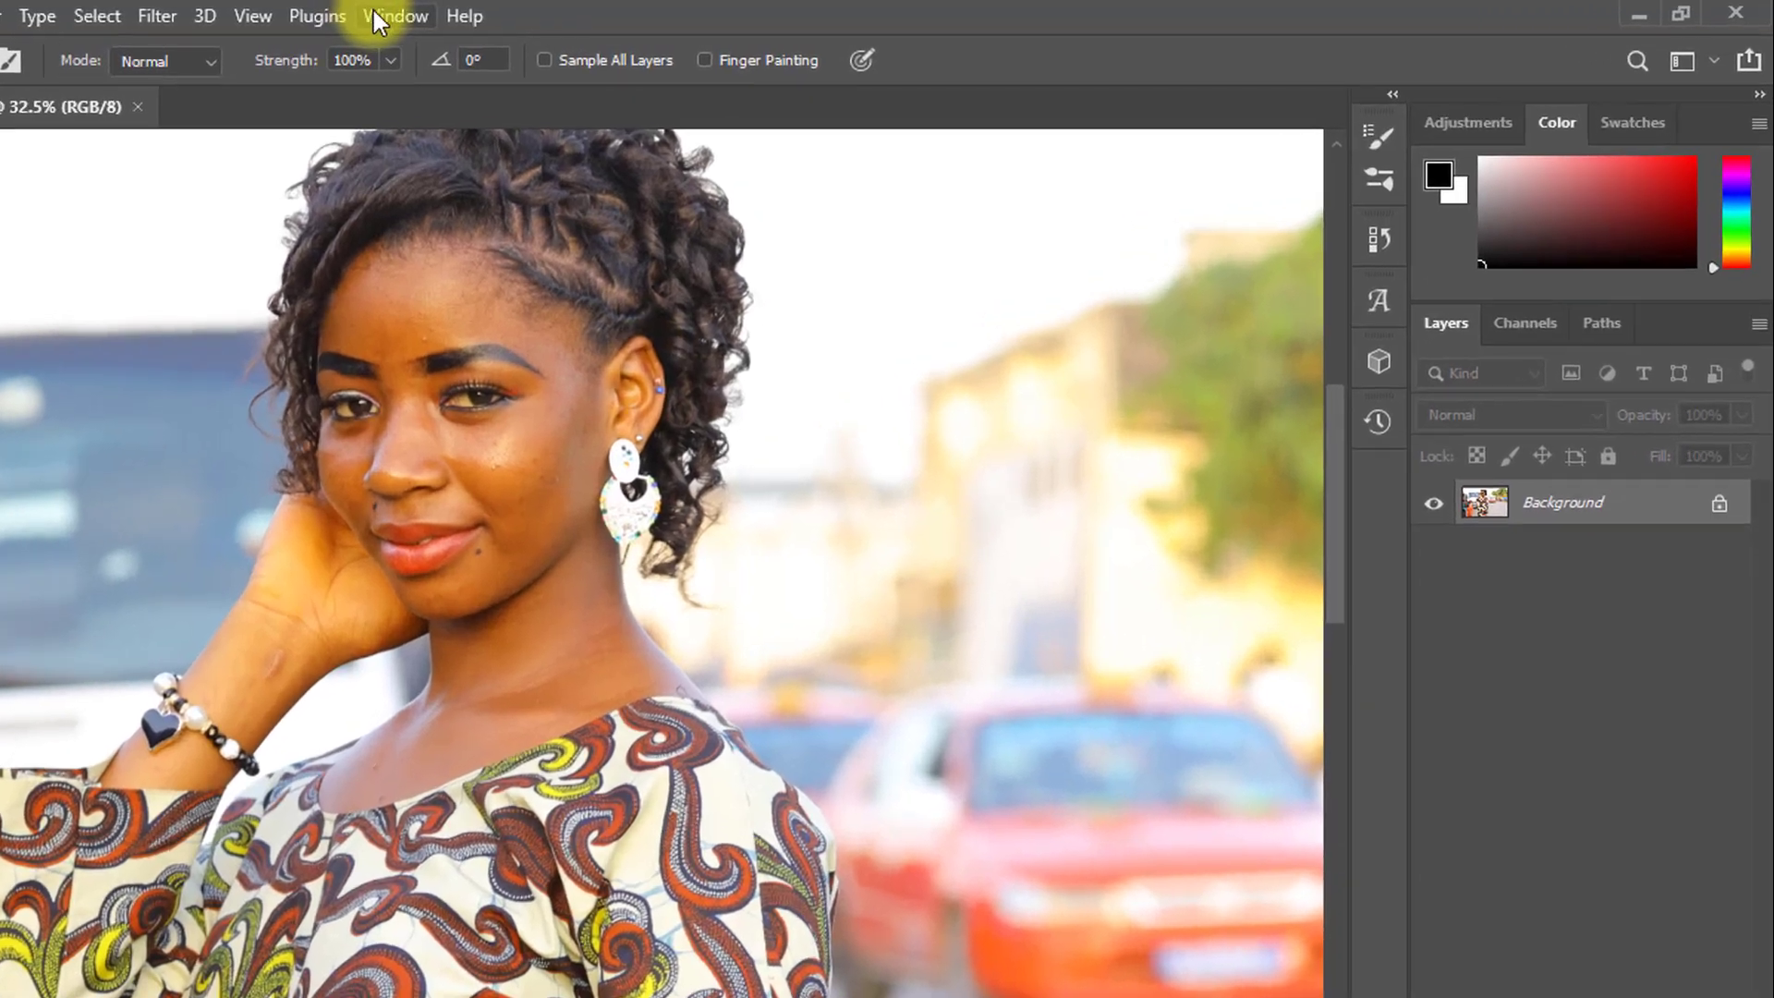
pyautogui.click(566, 14)
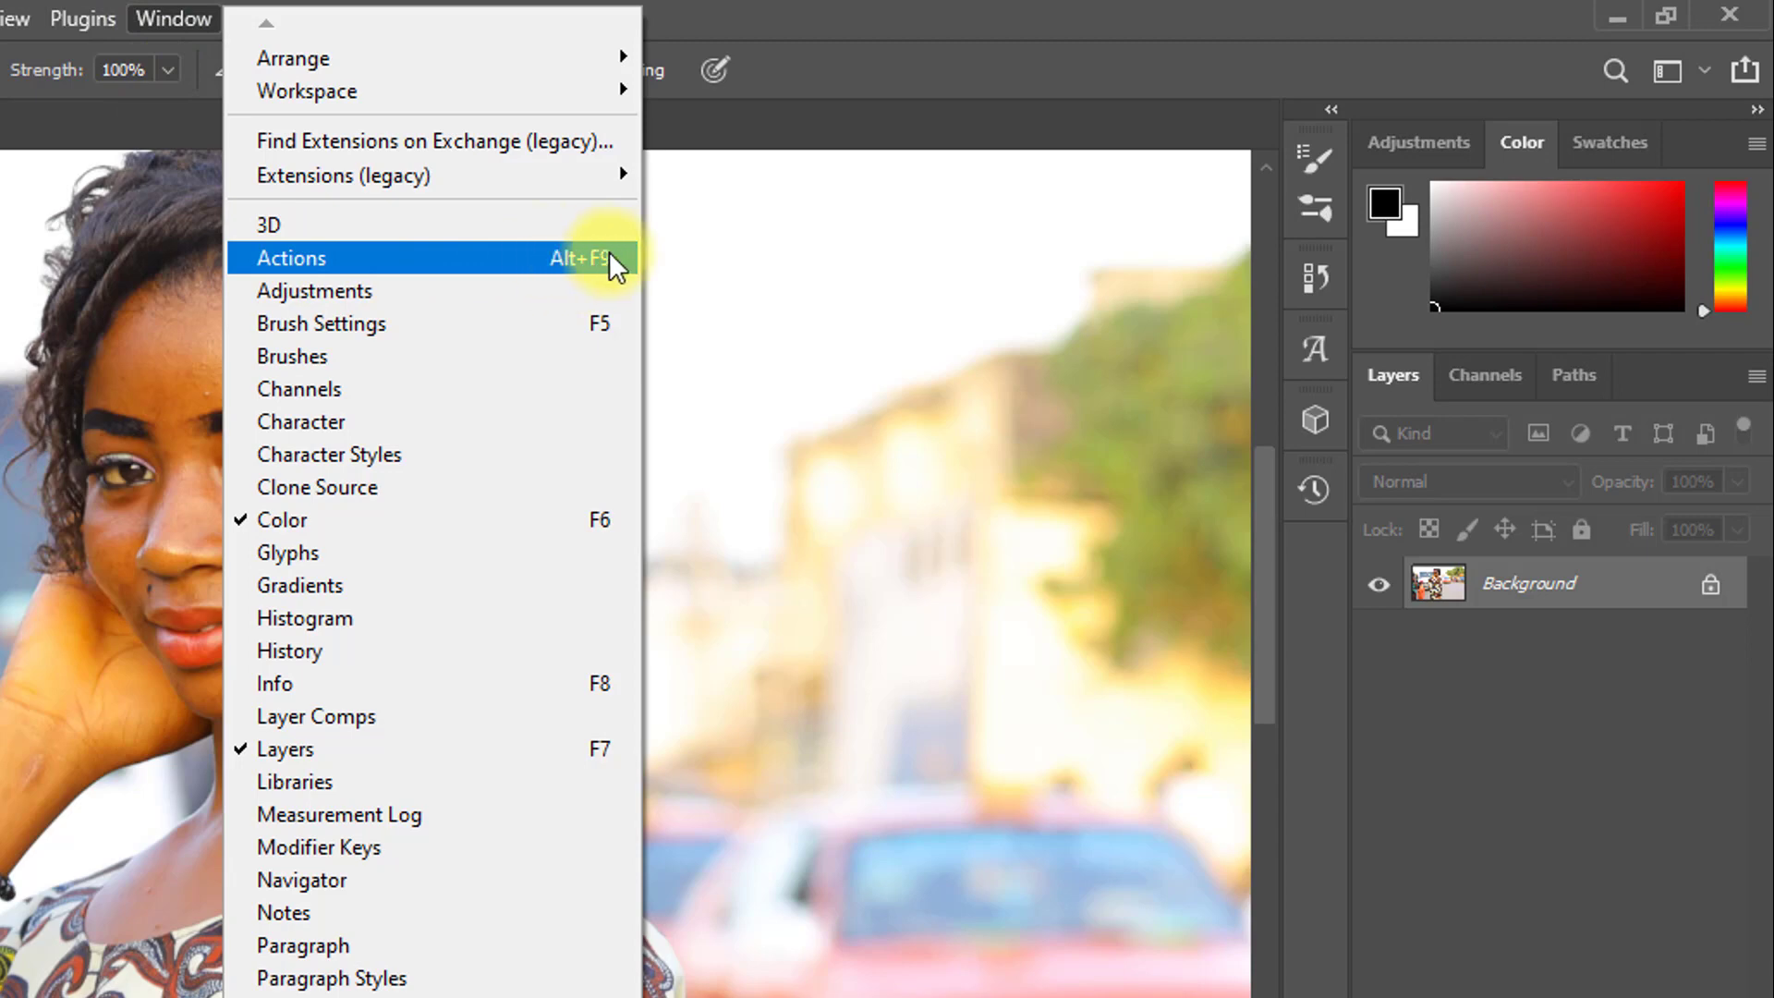
# Show the Actions panel and load the Perfect Skin Tone With Retouching action file via Load Actions
pyautogui.click(524, 259)
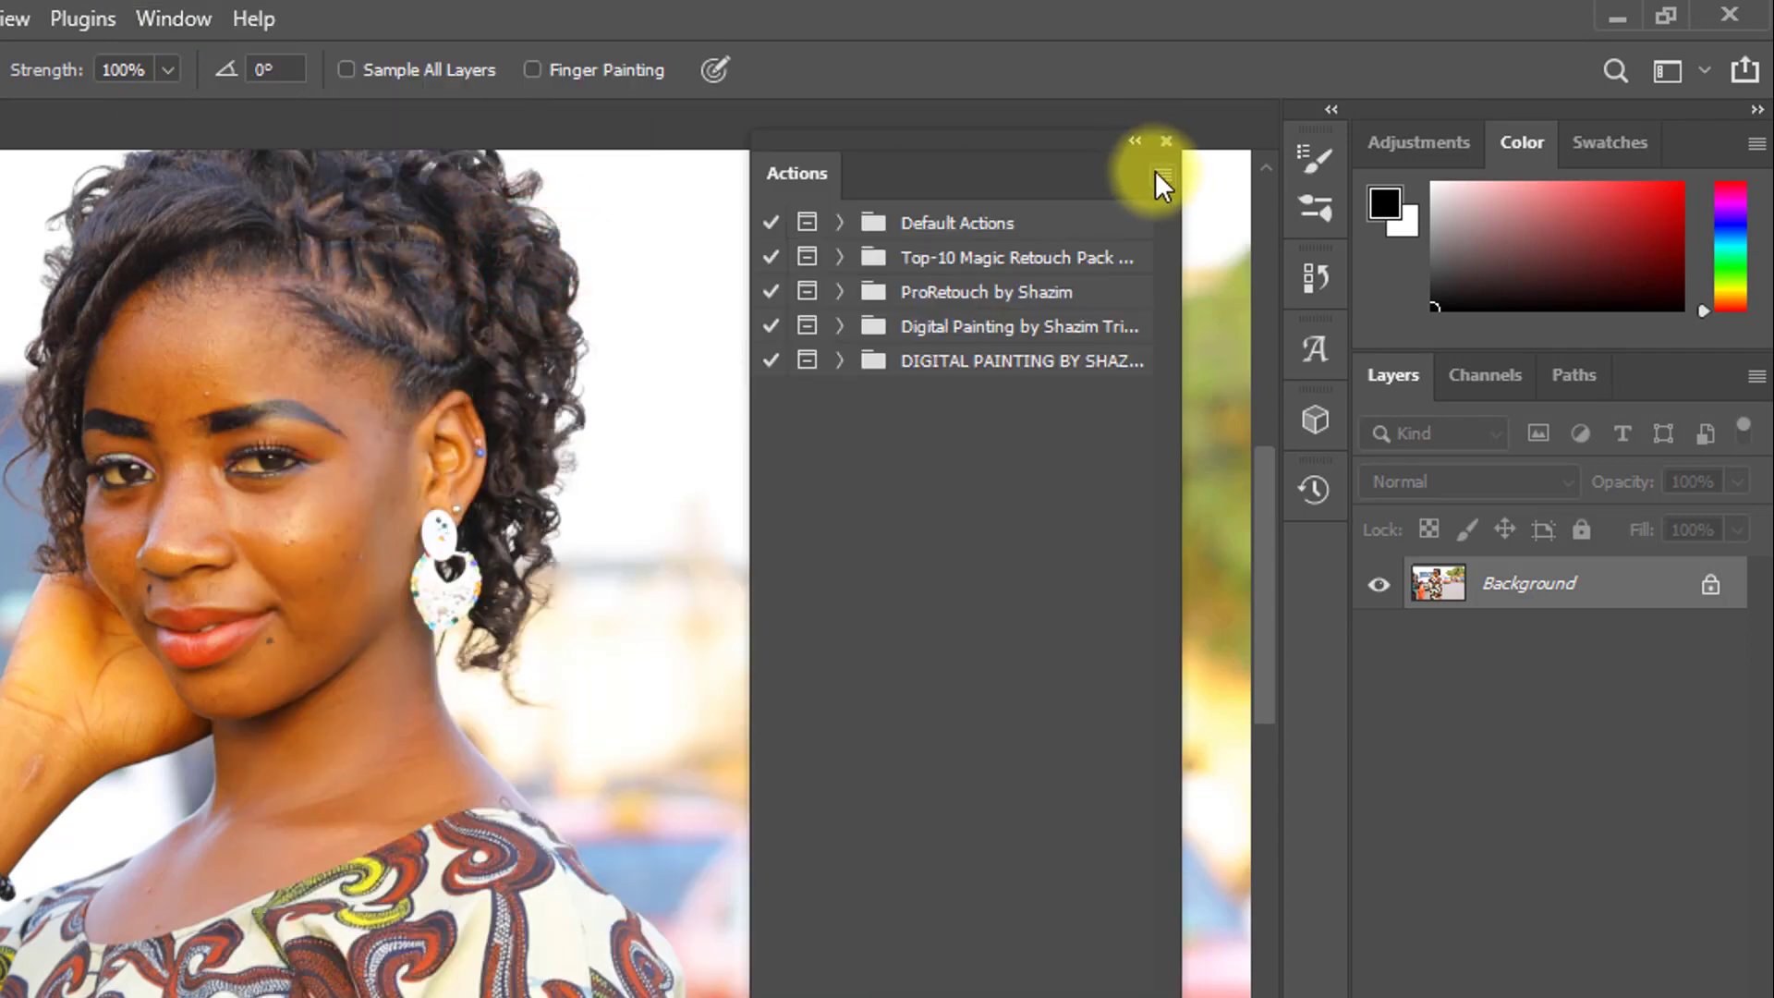
pyautogui.click(1157, 172)
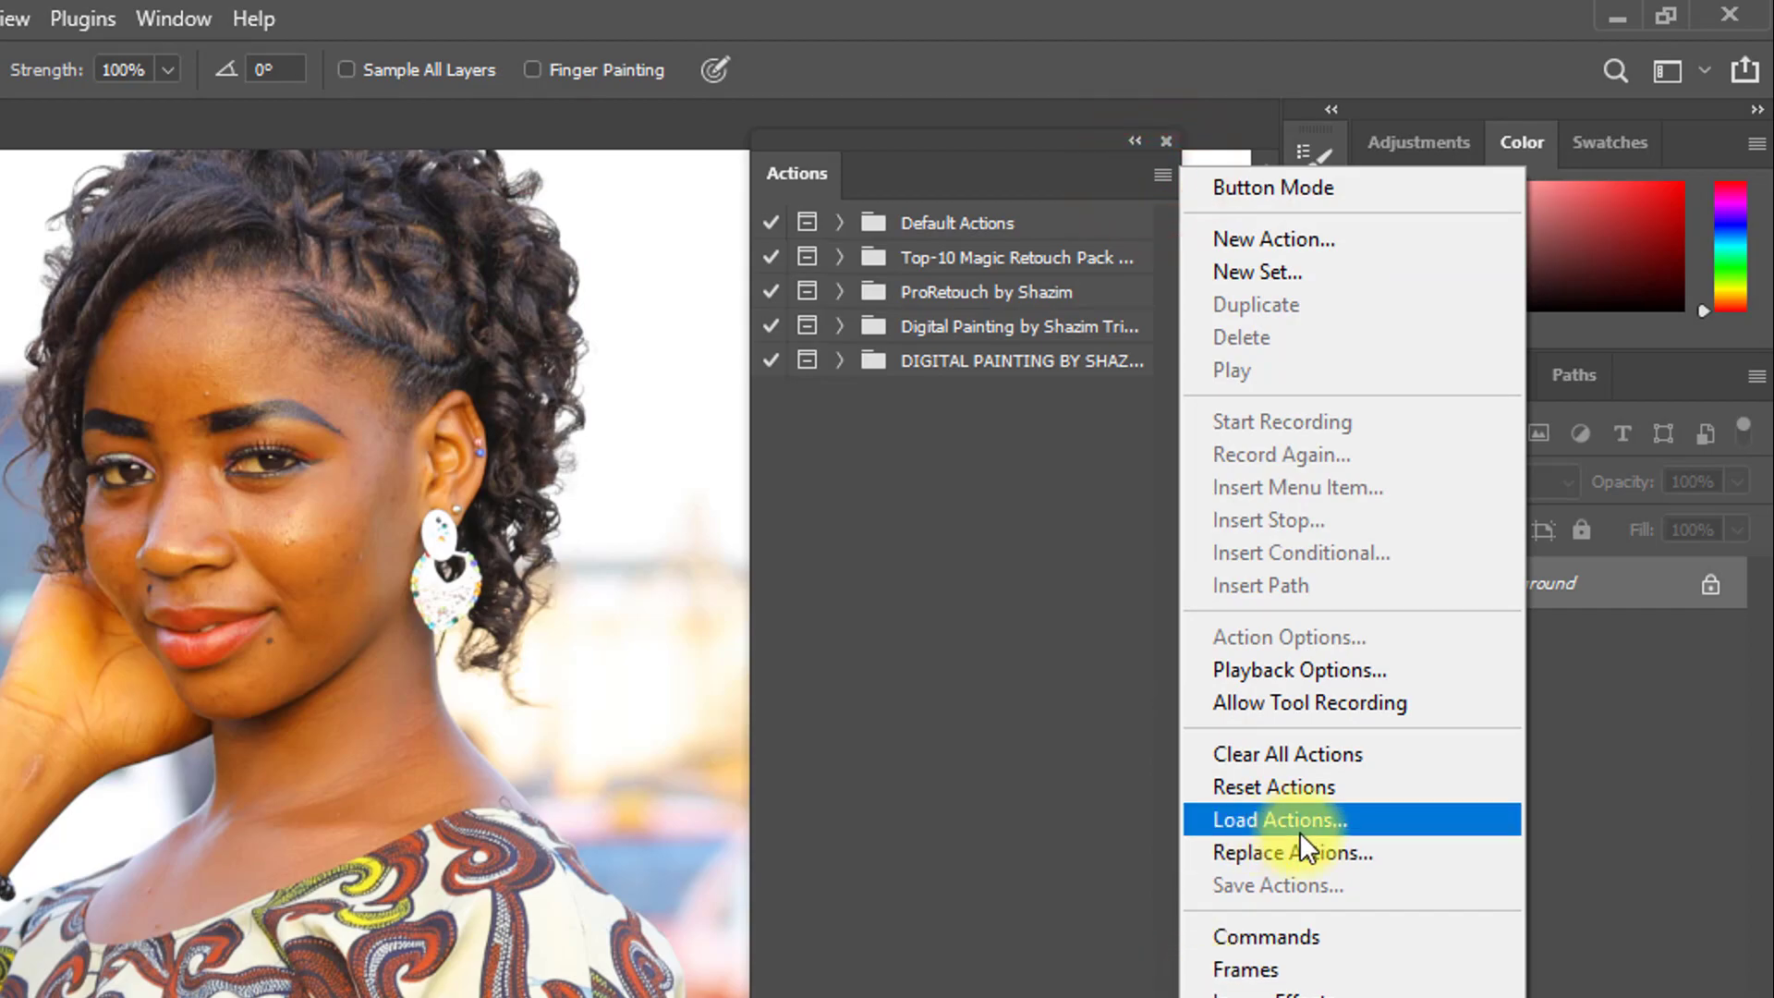
pyautogui.click(1293, 821)
pyautogui.click(309, 224)
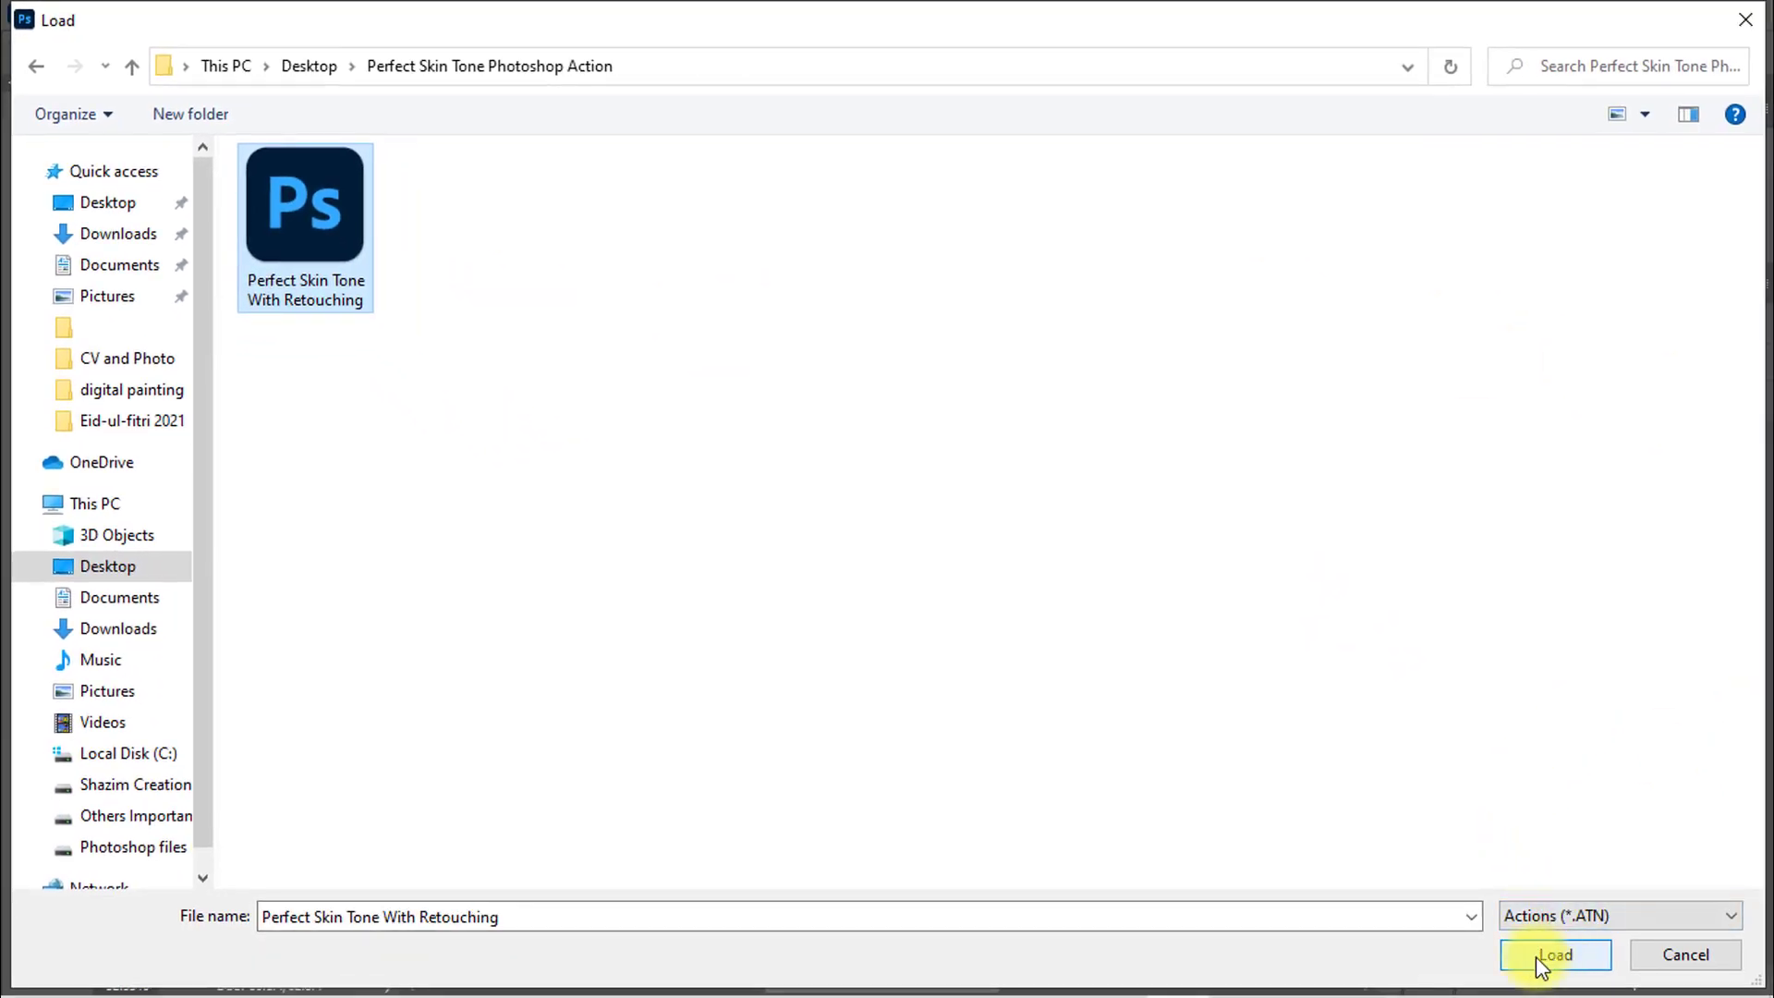
pyautogui.click(1525, 952)
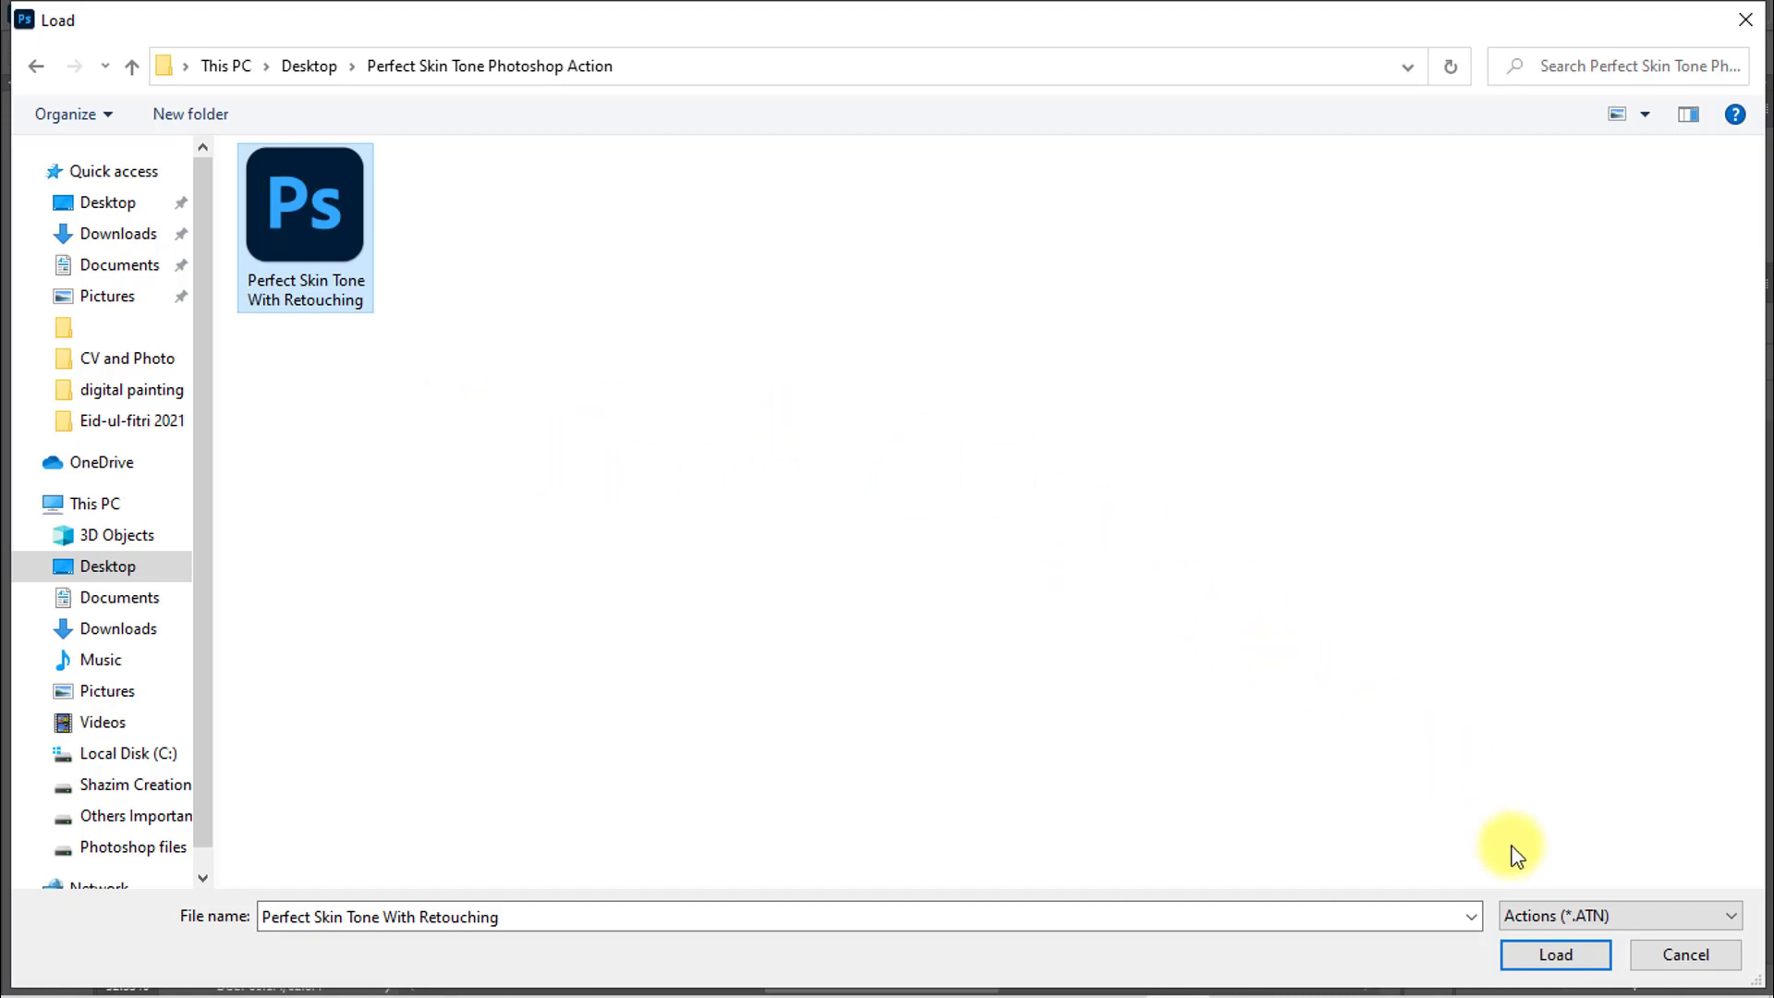
pyautogui.click(1558, 953)
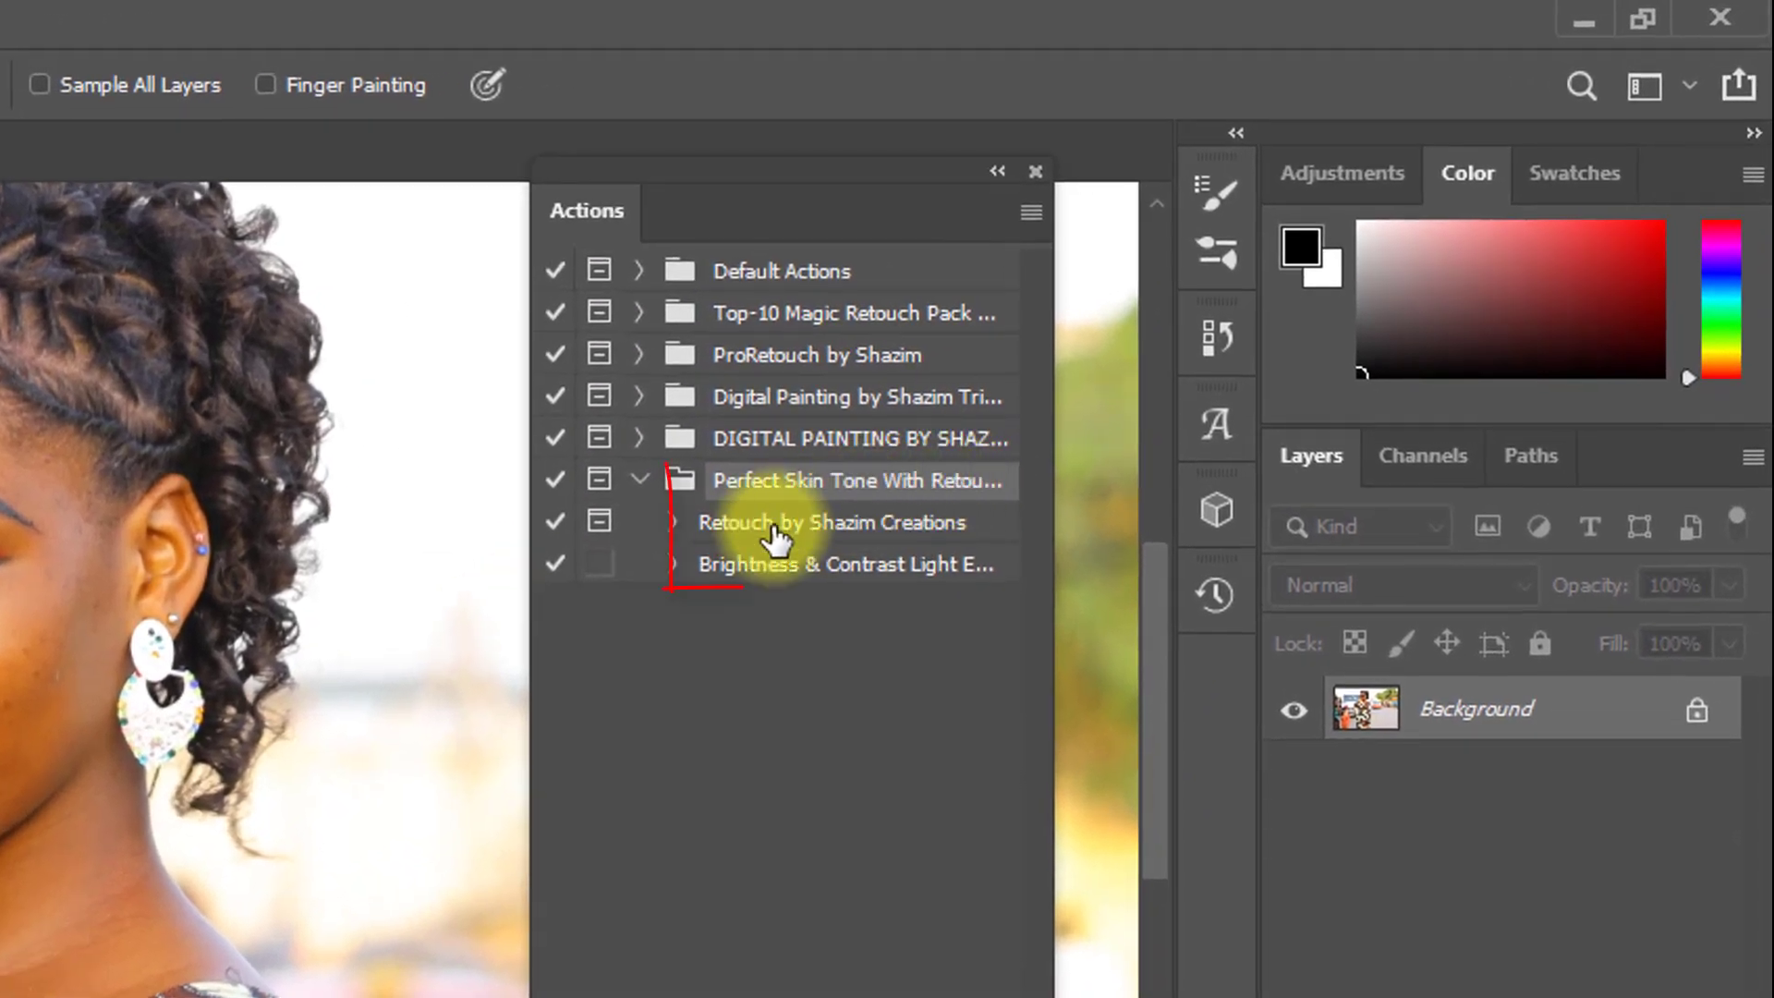
# Select the Retouch by Shazim Creations action and set up a blemish-sized Spot Healing Brush
pyautogui.click(1033, 397)
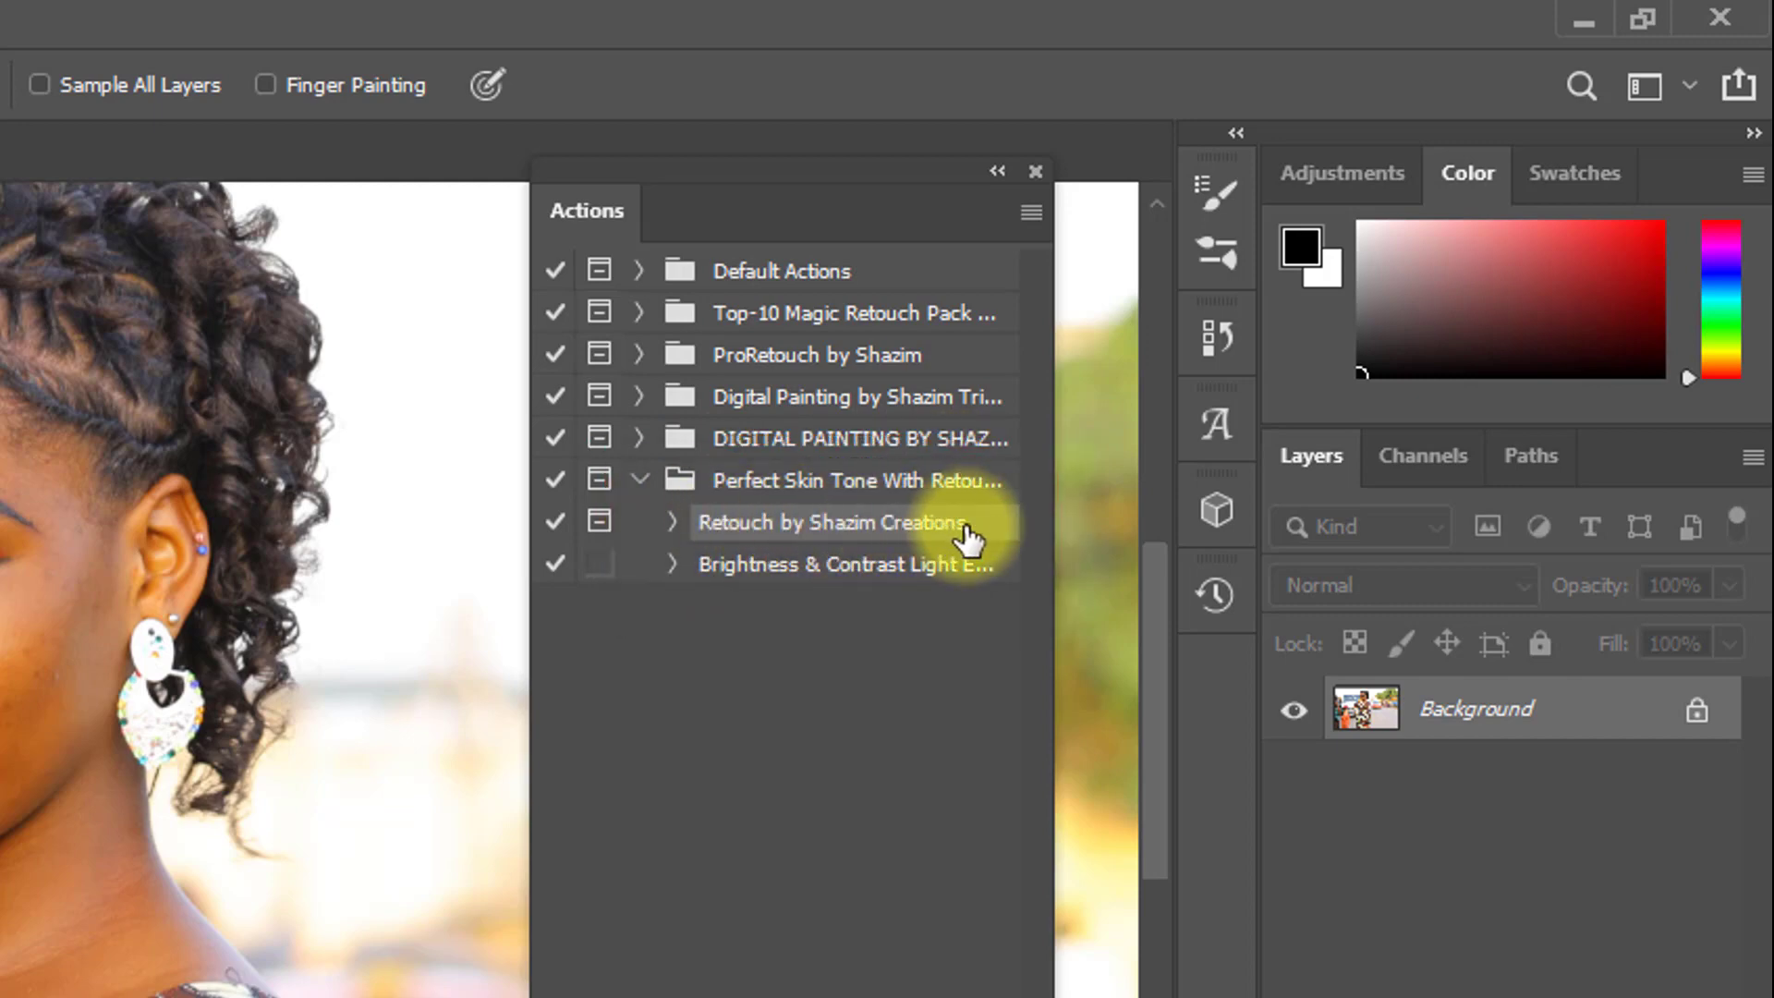
pyautogui.click(737, 574)
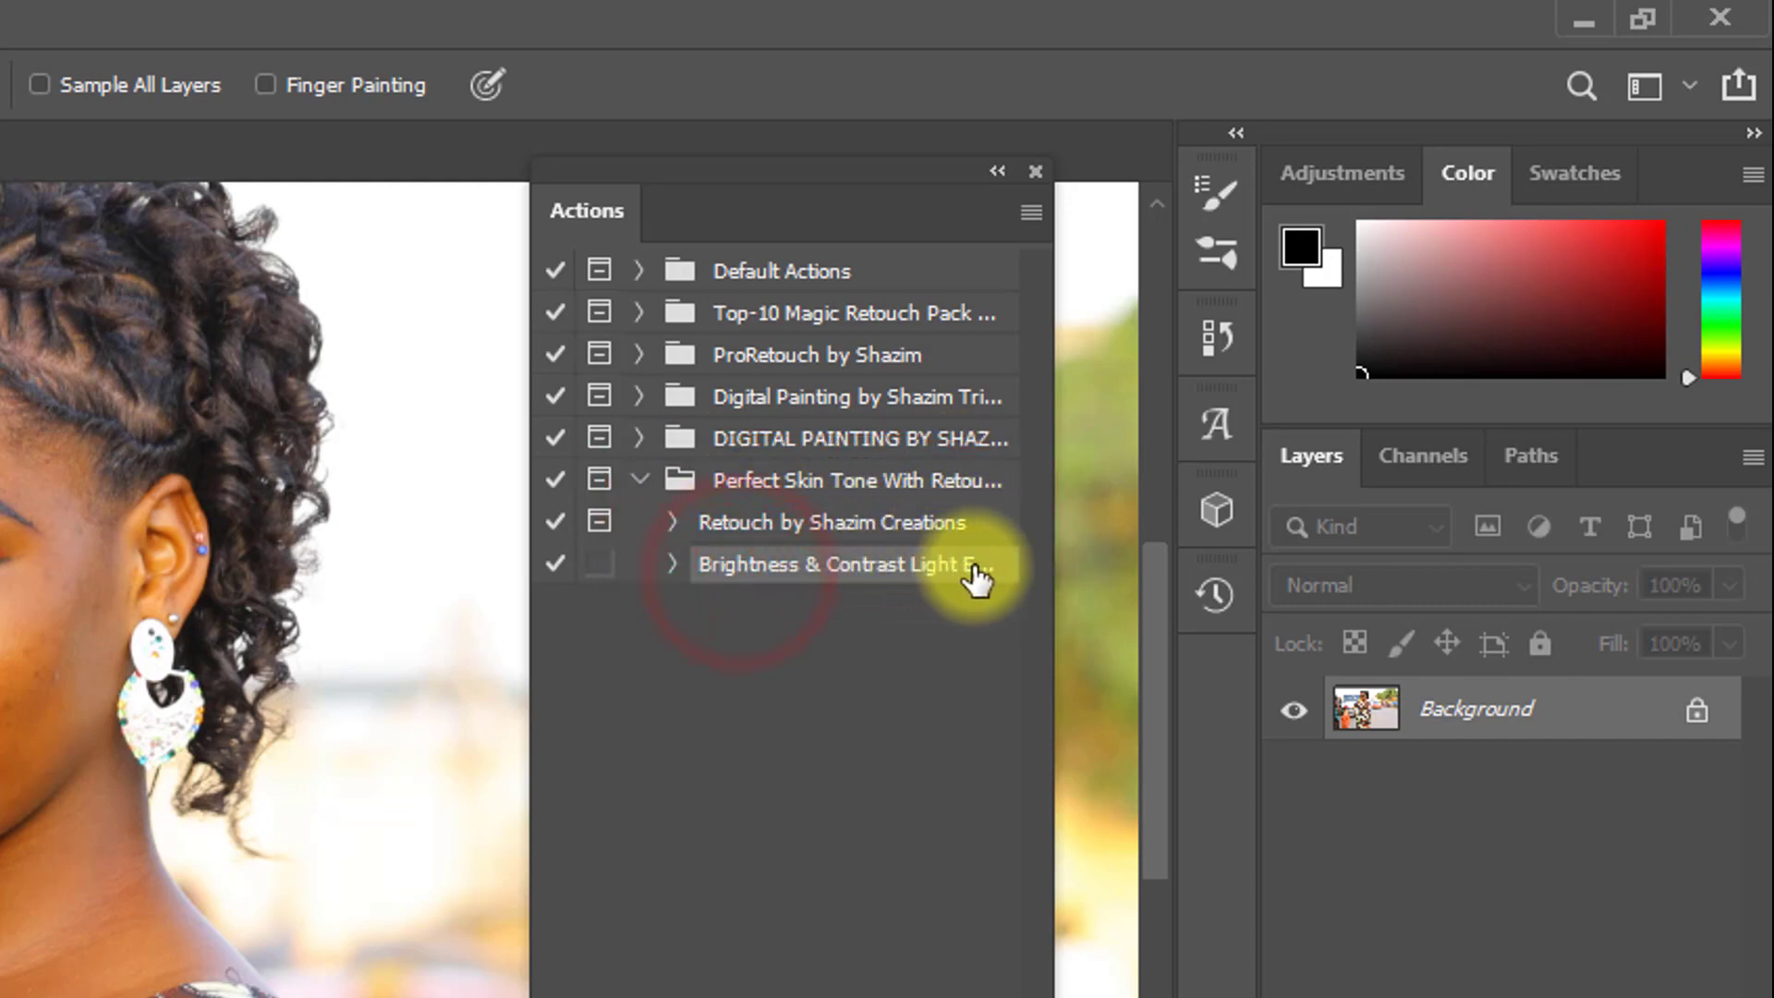
pyautogui.click(783, 528)
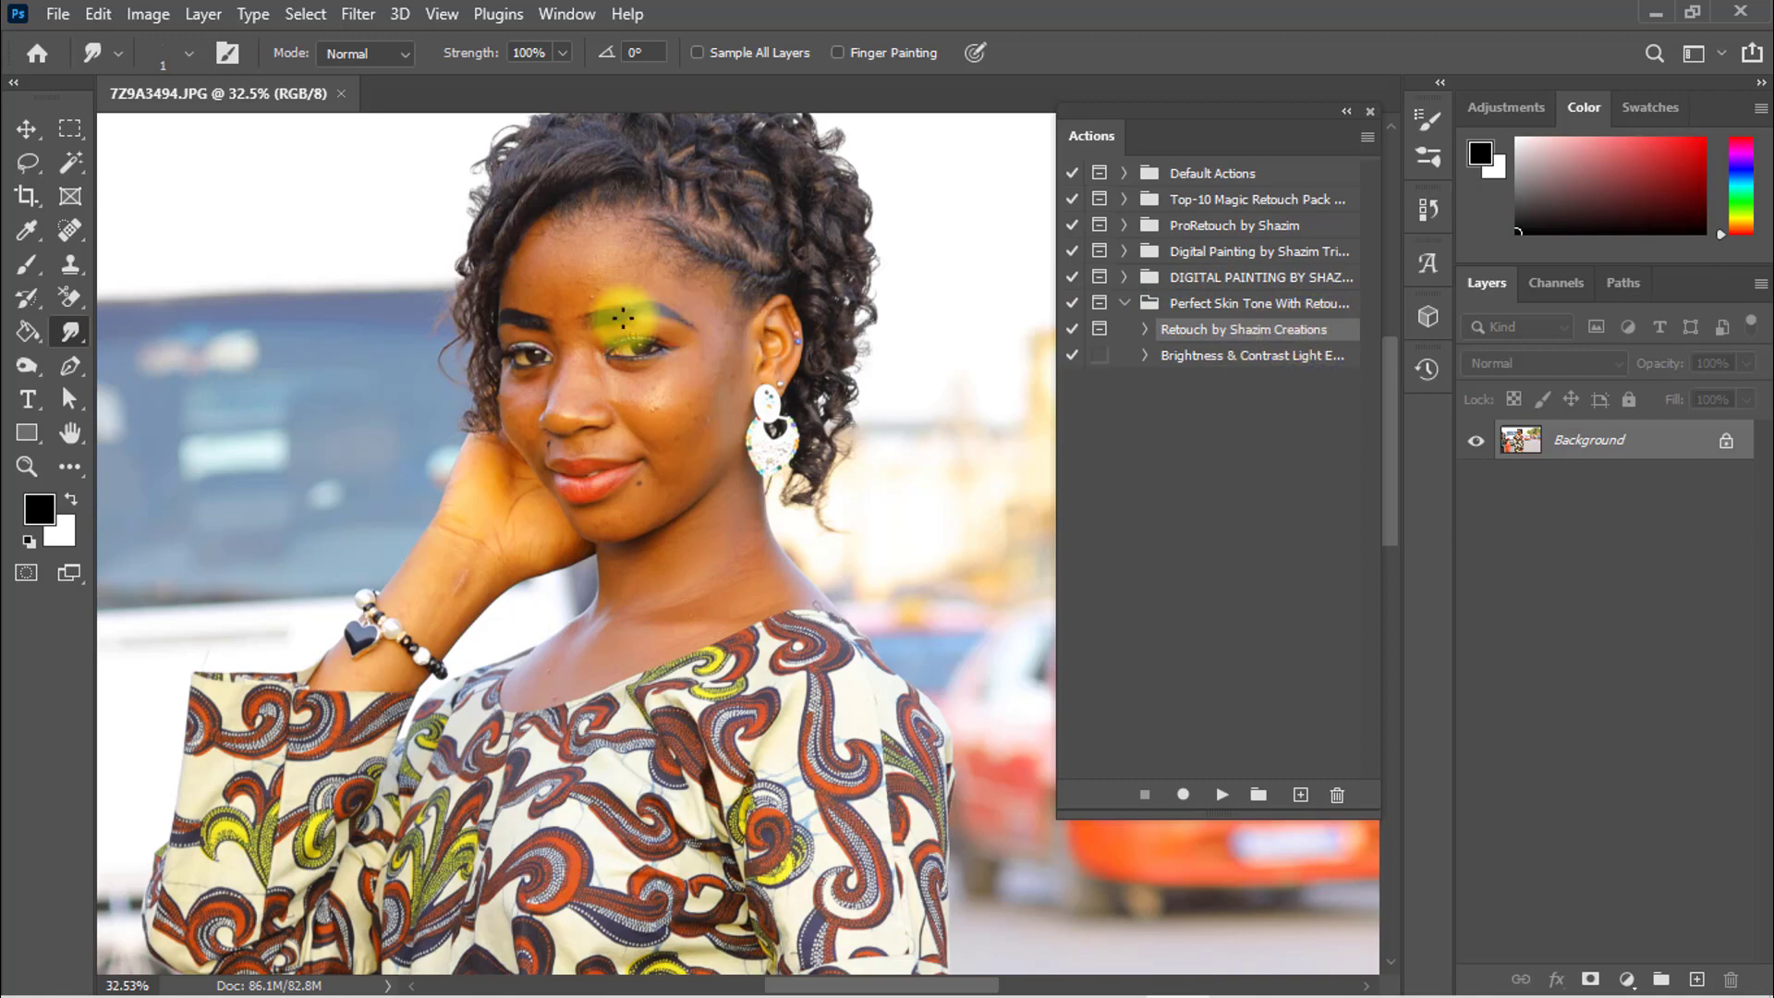
pyautogui.moveTo(602, 292); pyautogui.dragTo(725, 279)
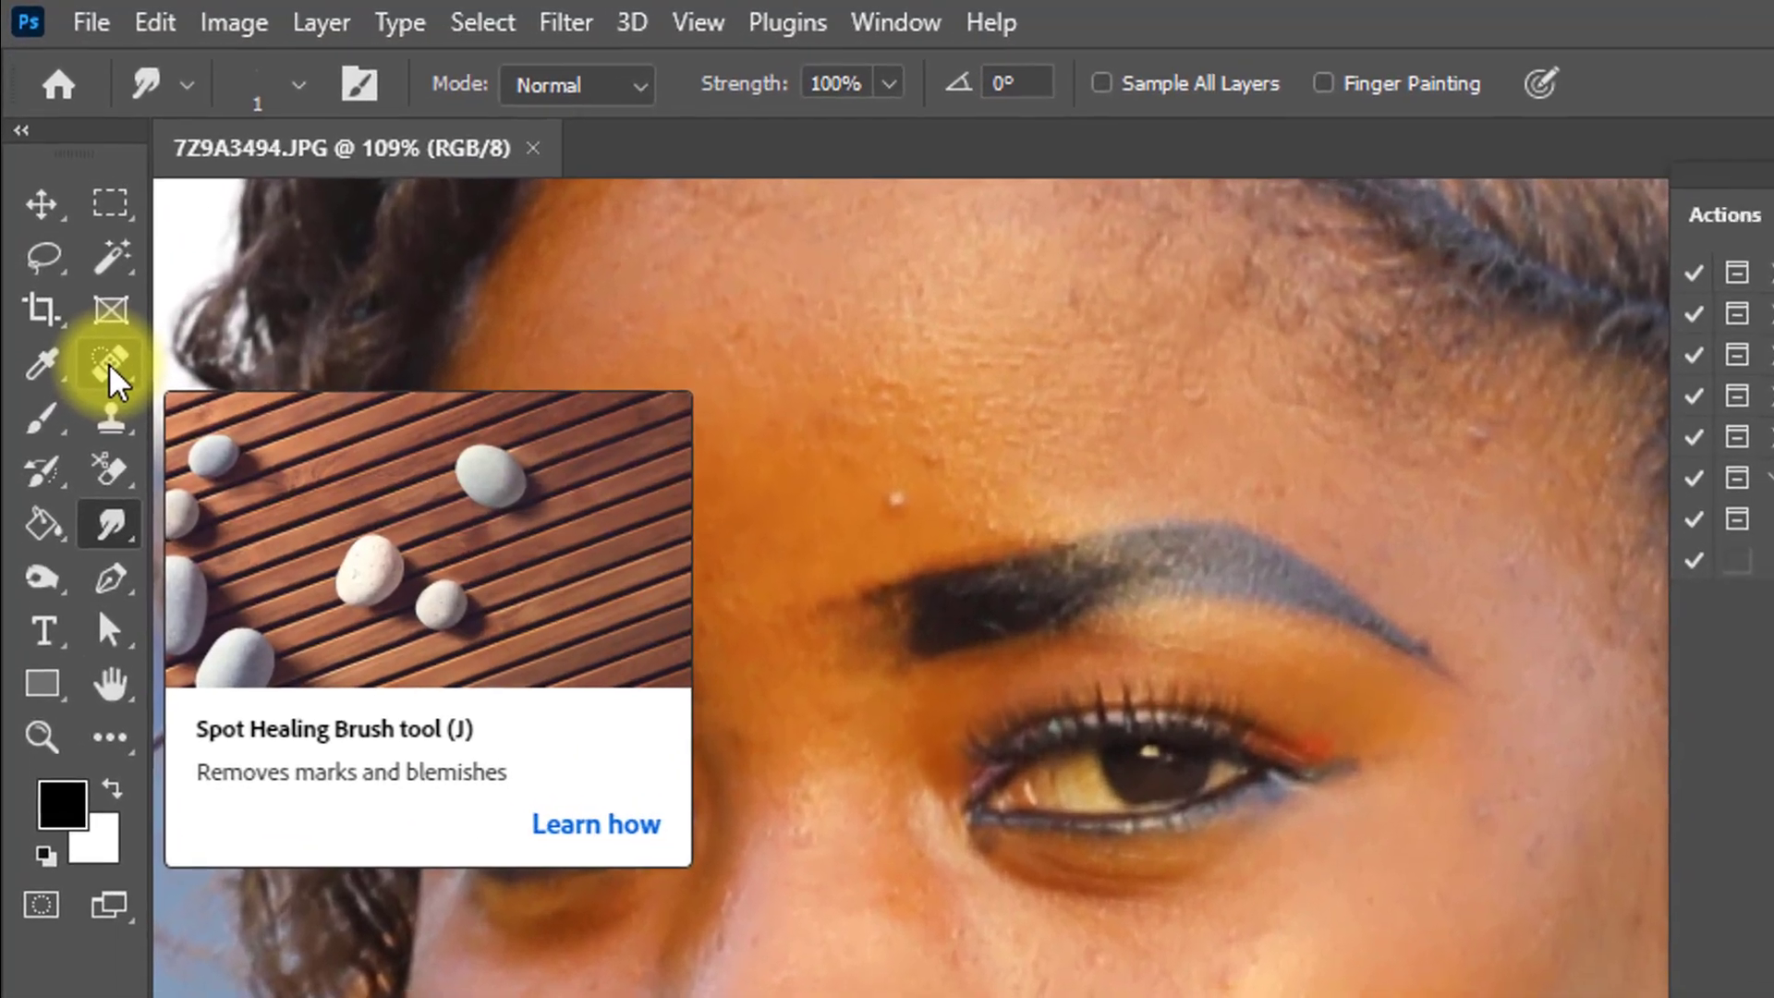
pyautogui.click(72, 232)
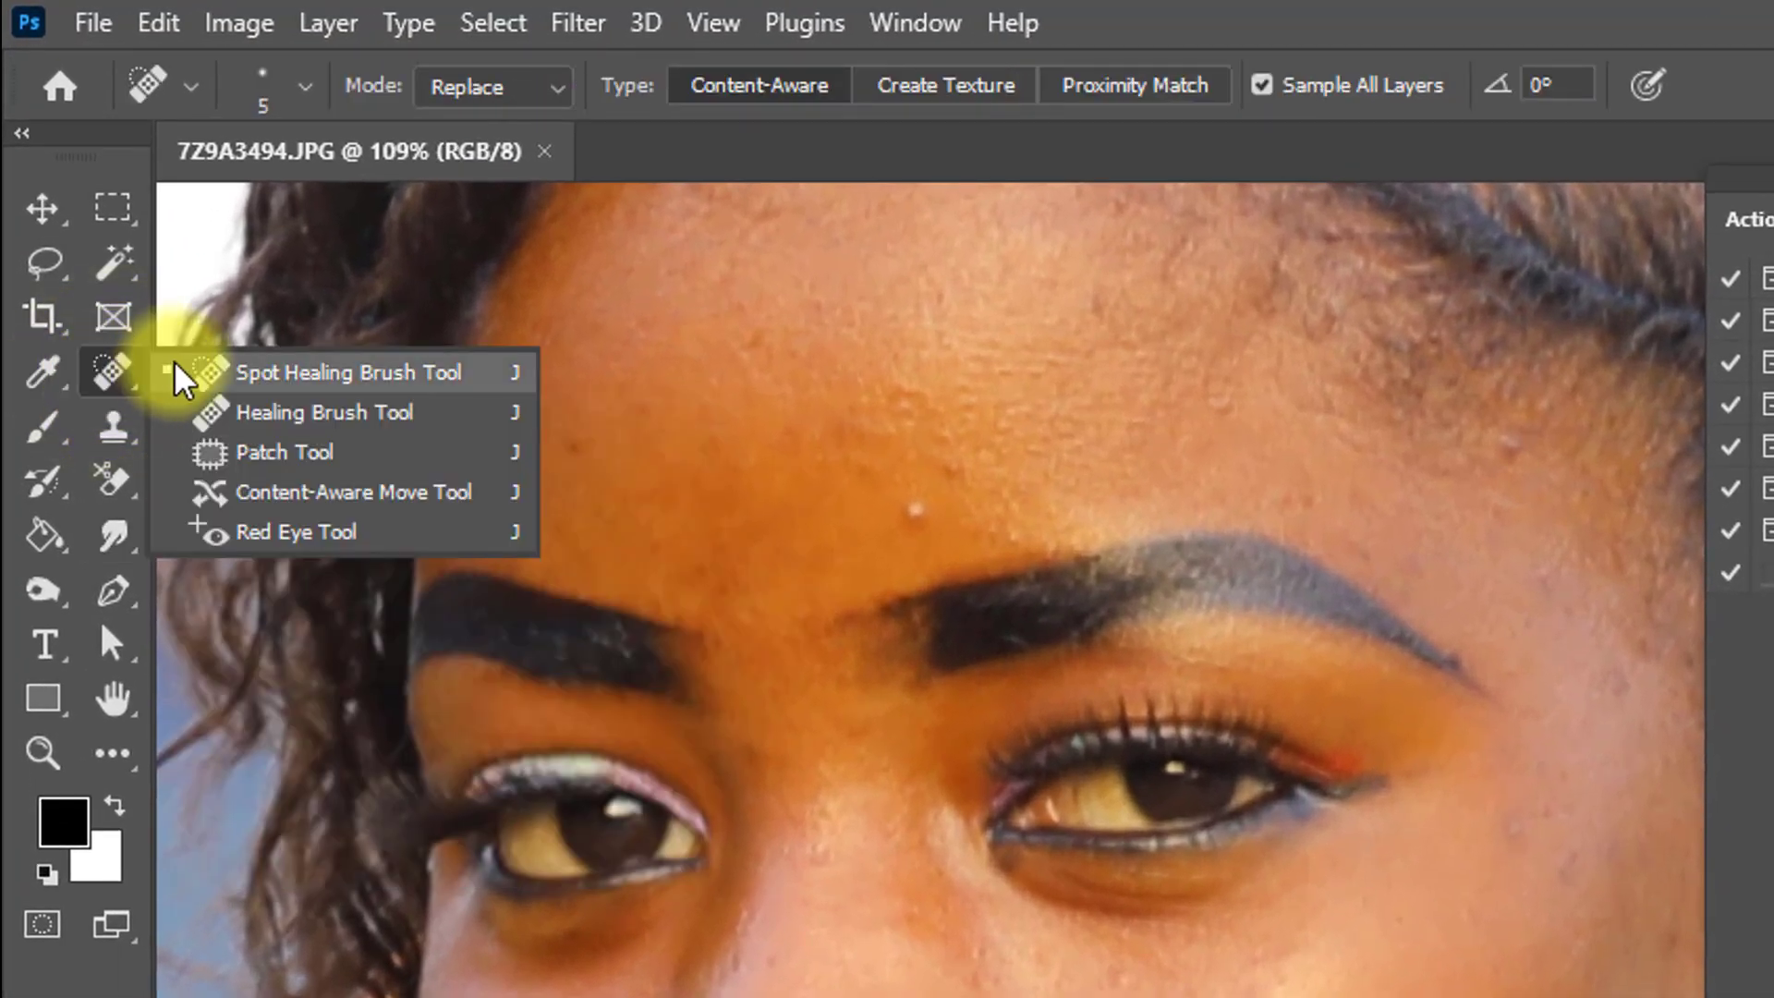
pyautogui.click(416, 372)
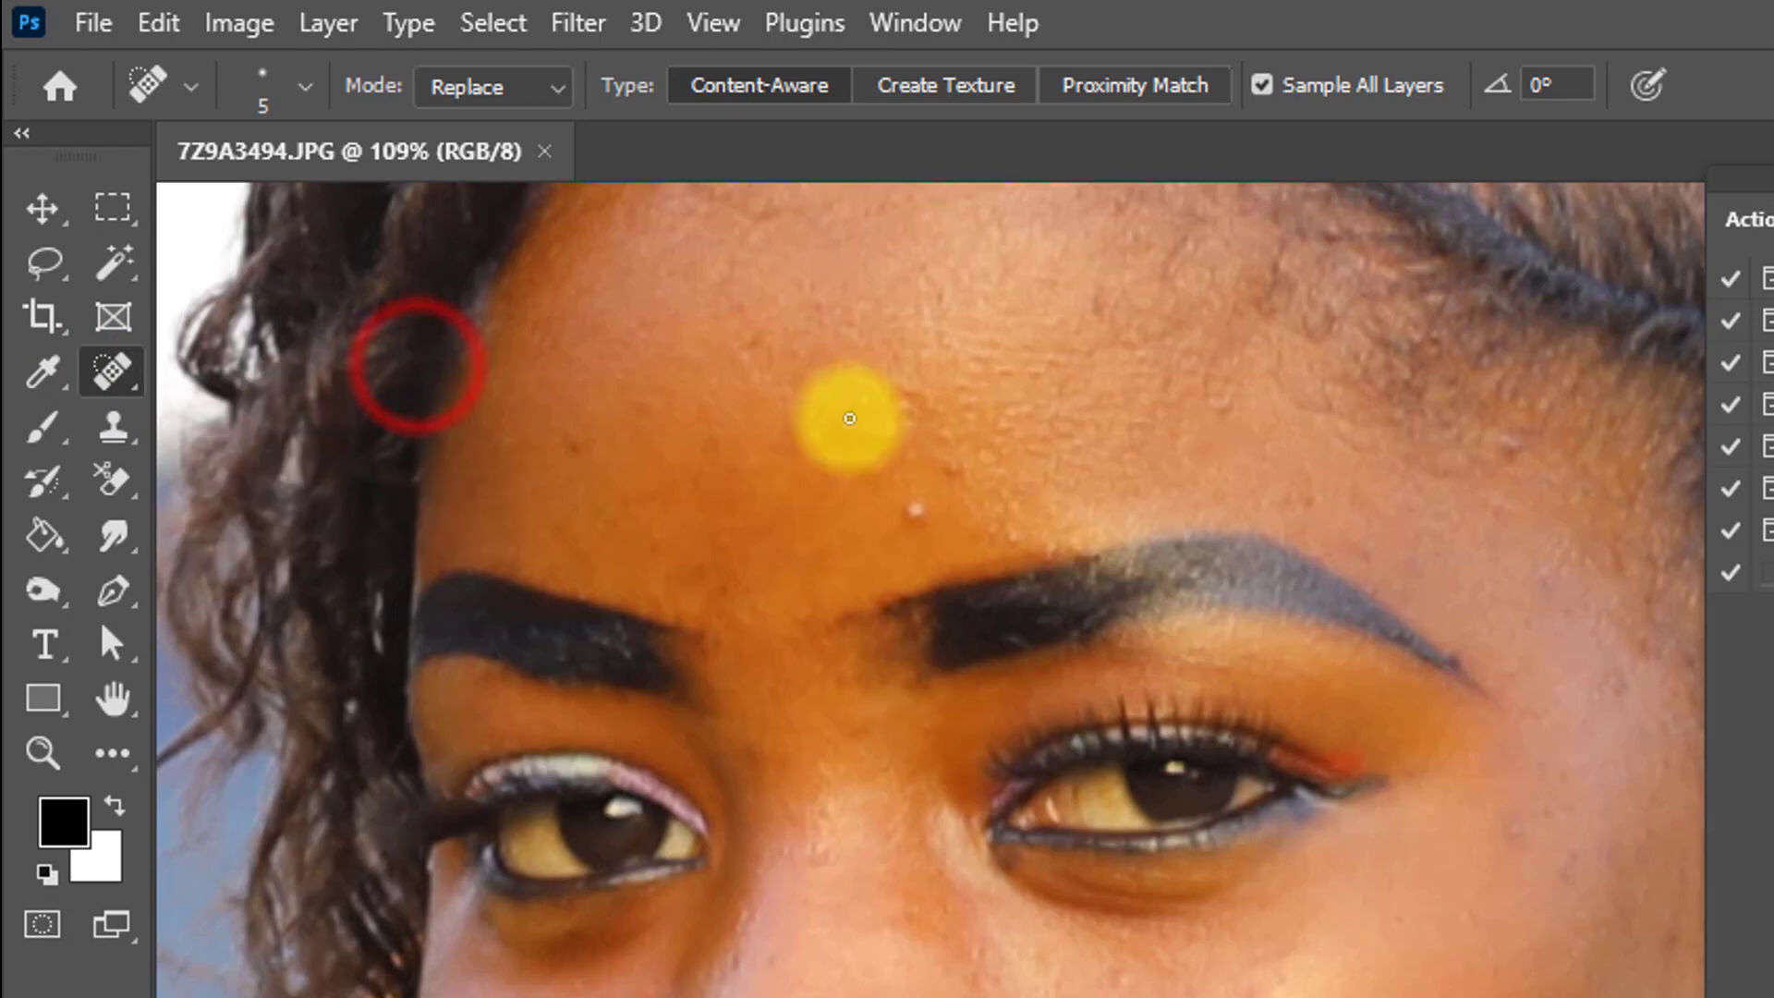
pyautogui.press(']')
pyautogui.press(']')
pyautogui.press(']')
pyautogui.press(']')
pyautogui.press(']')
pyautogui.press(']')
pyautogui.press(']')
pyautogui.press(']')
pyautogui.press(']')
pyautogui.press(']')
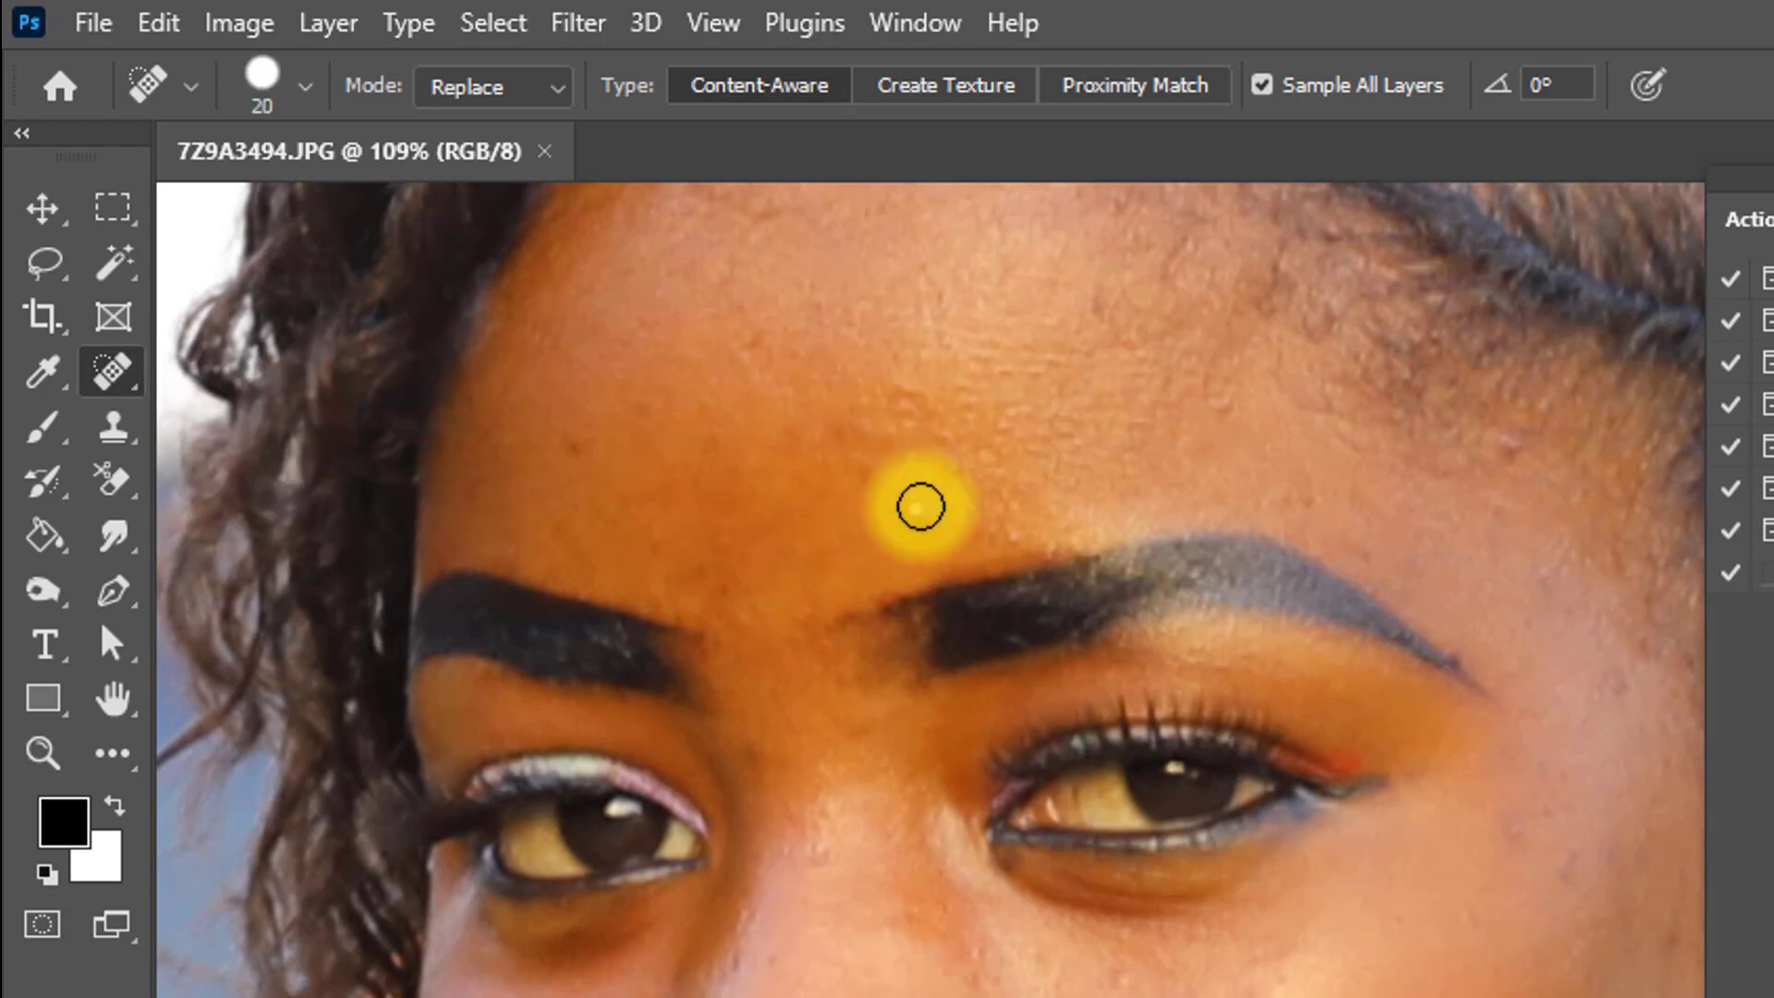
pyautogui.press('[')
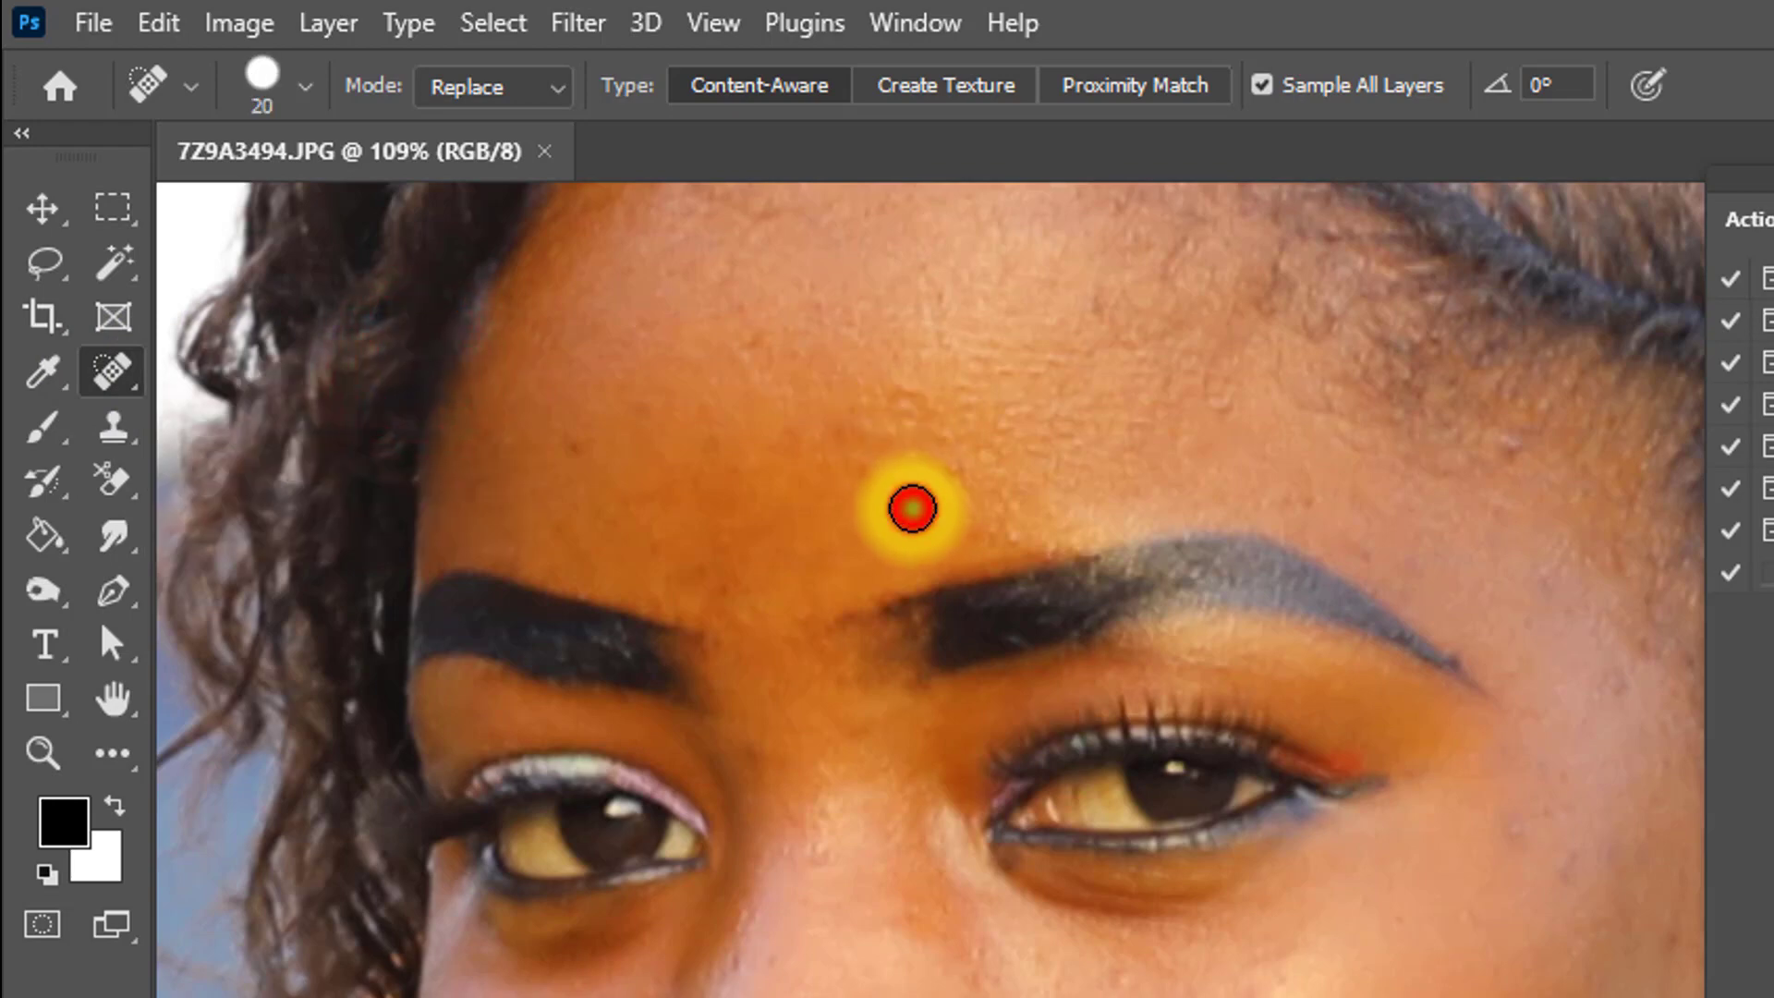
# Heal the blemishes across the forehead, near the eyebrows and at the temple
pyautogui.click(912, 508)
pyautogui.click(967, 467)
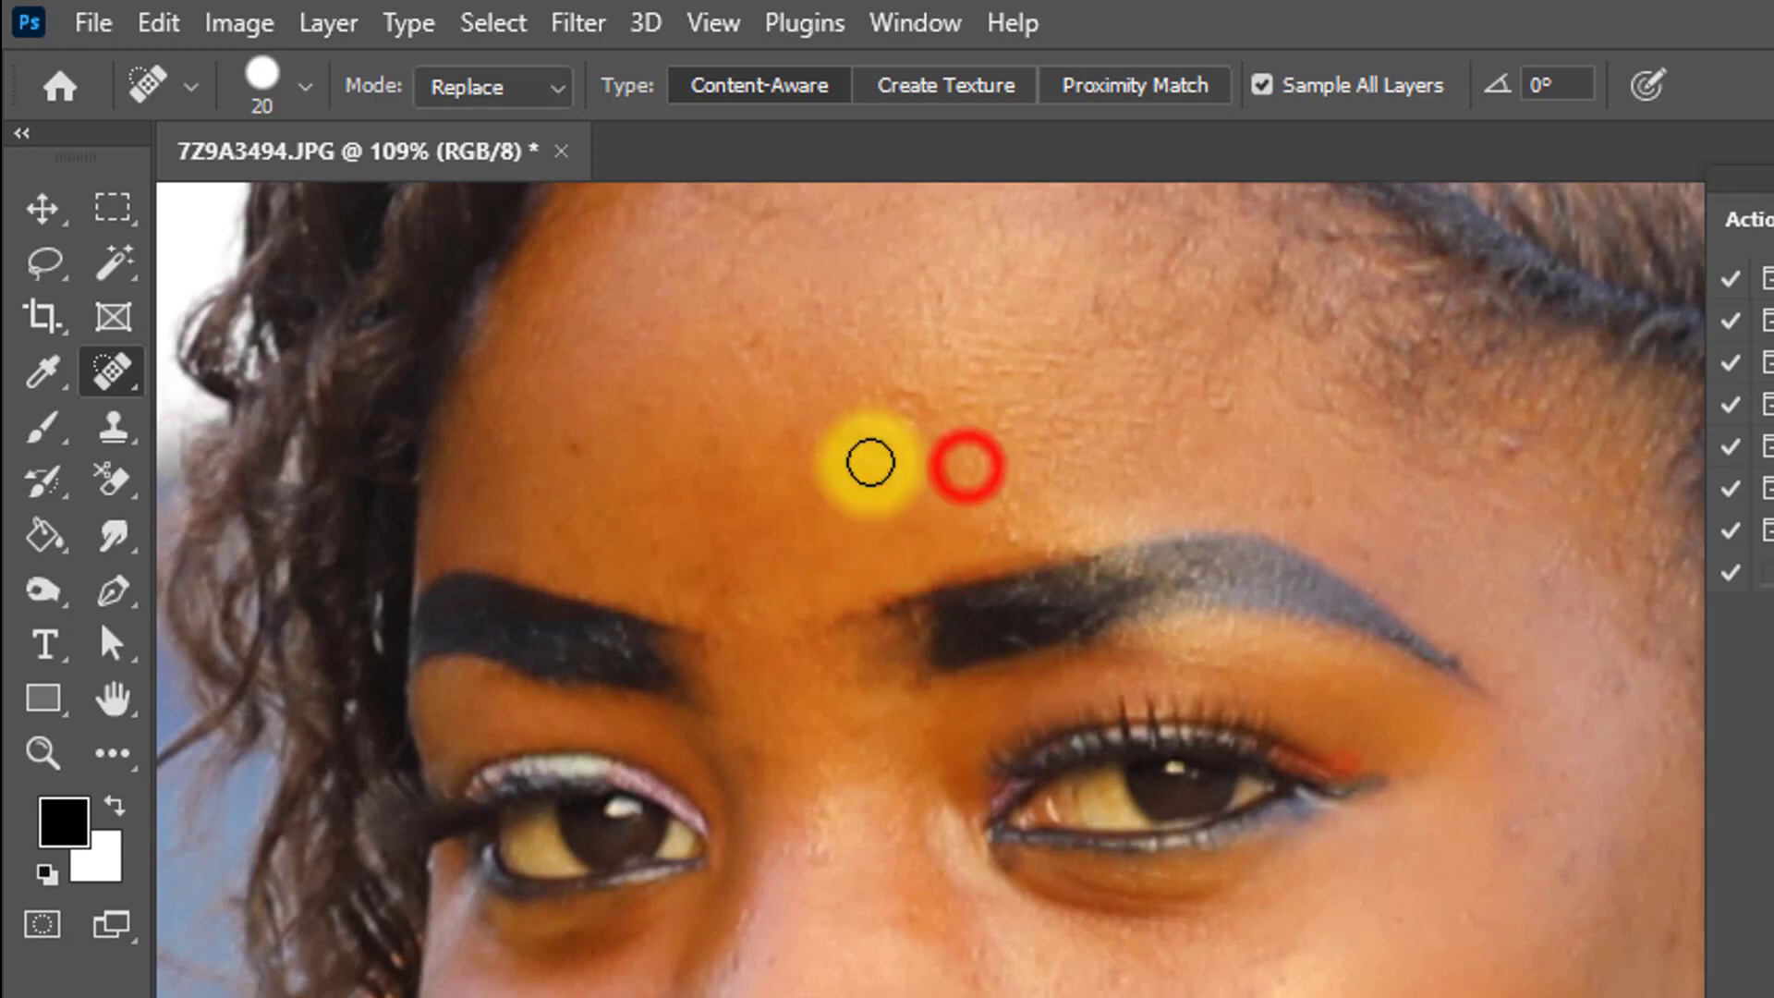
pyautogui.click(559, 432)
pyautogui.moveTo(748, 397)
pyautogui.mouseDown()
pyautogui.moveTo(736, 458)
pyautogui.moveTo(644, 440)
pyautogui.mouseUp()
pyautogui.click(729, 413)
pyautogui.click(735, 512)
pyautogui.moveTo(874, 537); pyautogui.dragTo(740, 355)
pyautogui.click(1051, 381)
pyautogui.moveTo(1217, 506); pyautogui.dragTo(1165, 336)
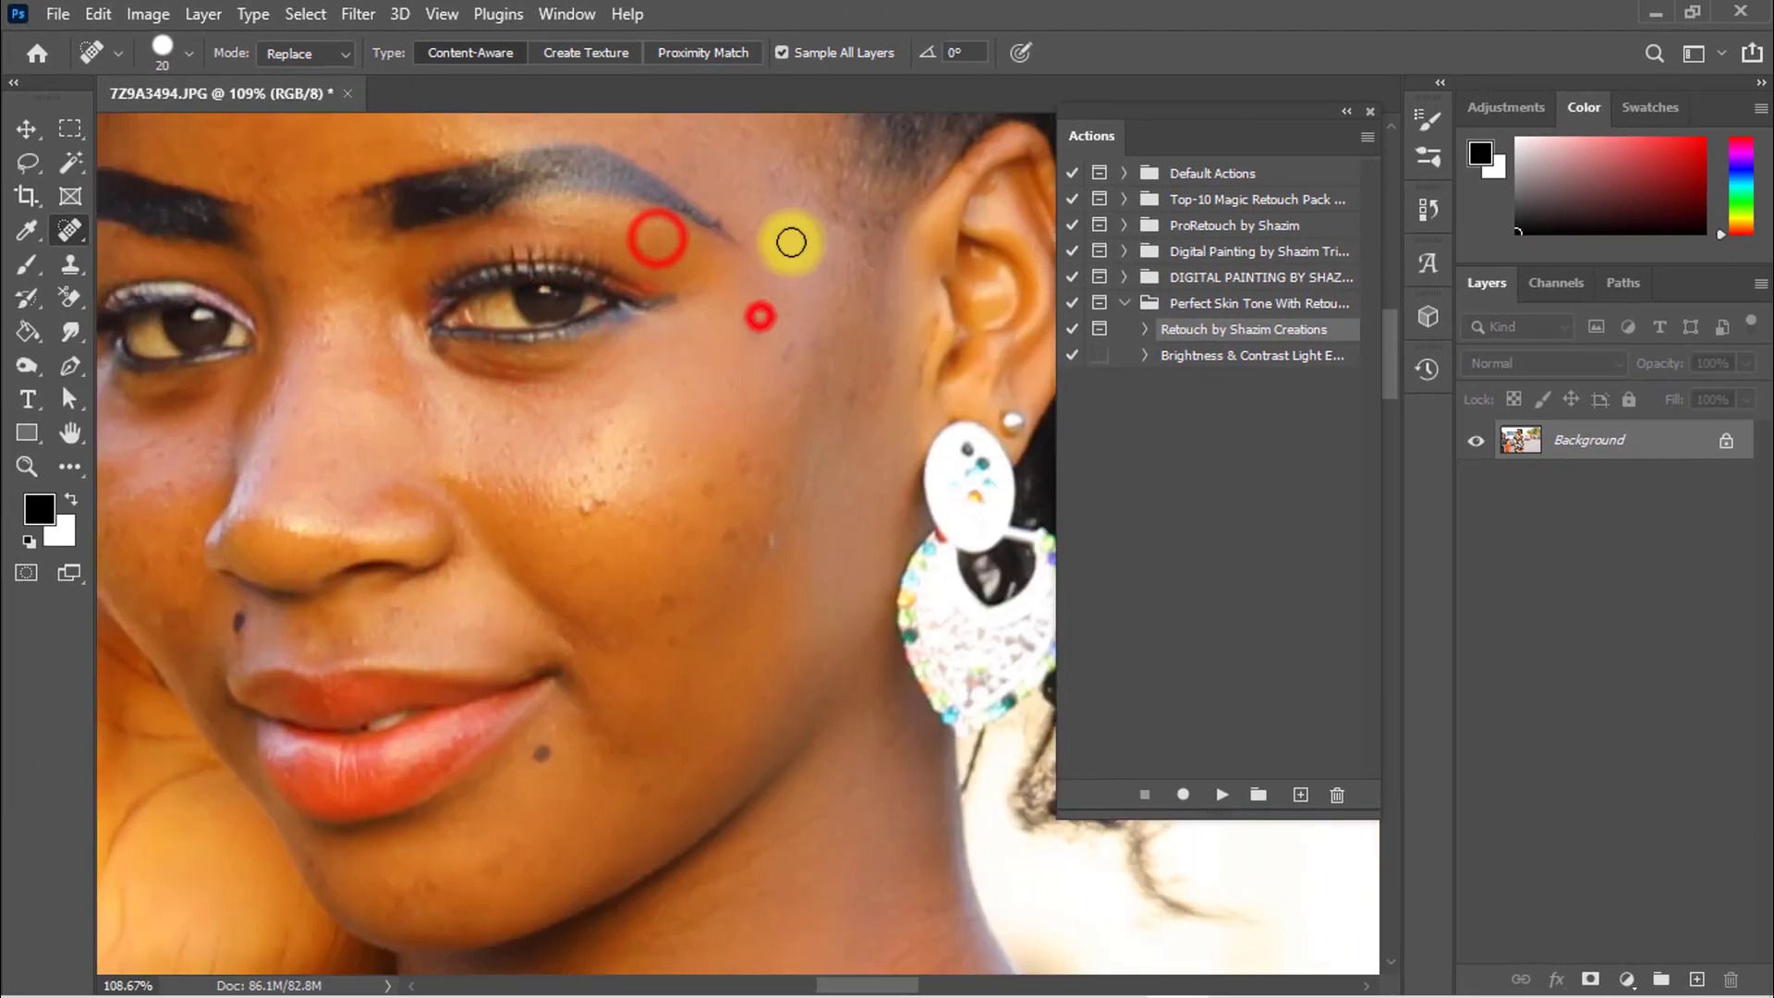
pyautogui.click(803, 228)
pyautogui.click(828, 258)
# Heal the small blemishes on the cheek
pyautogui.moveTo(766, 453); pyautogui.dragTo(768, 341)
pyautogui.click(695, 397)
pyautogui.click(706, 380)
pyautogui.click(733, 428)
pyautogui.click(771, 434)
pyautogui.click(744, 346)
pyautogui.click(754, 363)
pyautogui.click(660, 499)
# Heal the remaining spots on the forehead and temple
pyautogui.moveTo(647, 477); pyautogui.dragTo(813, 875)
pyautogui.click(750, 360)
pyautogui.click(930, 382)
pyautogui.click(913, 374)
pyautogui.click(927, 384)
# Paint out the wrist scar and heal the spots near the jaw
pyautogui.moveTo(825, 428)
pyautogui.mouseDown()
pyautogui.moveTo(735, 554)
pyautogui.moveTo(686, 301)
pyautogui.mouseUp()
pyautogui.moveTo(392, 586)
pyautogui.mouseDown()
pyautogui.moveTo(503, 593)
pyautogui.moveTo(465, 650)
pyautogui.mouseUp()
pyautogui.moveTo(928, 462); pyautogui.dragTo(507, 702)
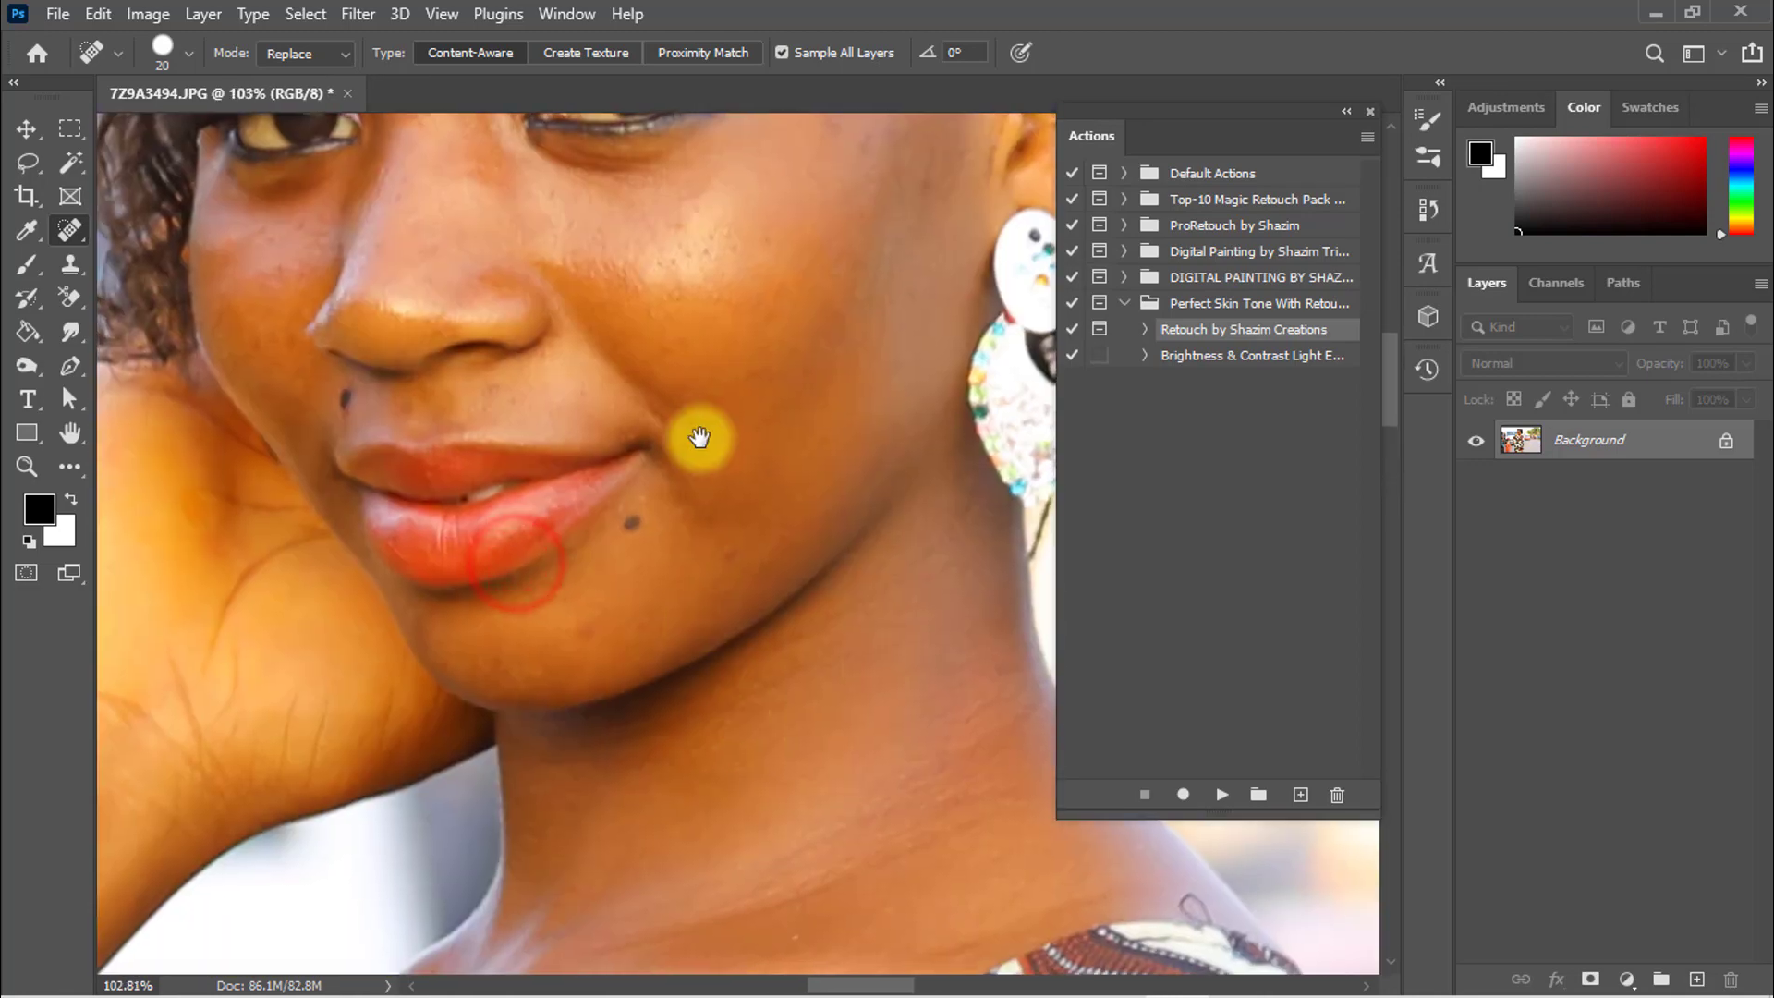
pyautogui.moveTo(699, 437); pyautogui.dragTo(706, 523)
pyautogui.click(752, 637)
pyautogui.click(739, 638)
pyautogui.moveTo(734, 662); pyautogui.dragTo(709, 861)
pyautogui.moveTo(749, 426)
pyautogui.mouseDown()
pyautogui.moveTo(638, 398)
pyautogui.moveTo(582, 319)
pyautogui.mouseUp()
pyautogui.moveTo(564, 283)
pyautogui.mouseDown()
pyautogui.moveTo(565, 360)
pyautogui.moveTo(646, 258)
pyautogui.mouseUp()
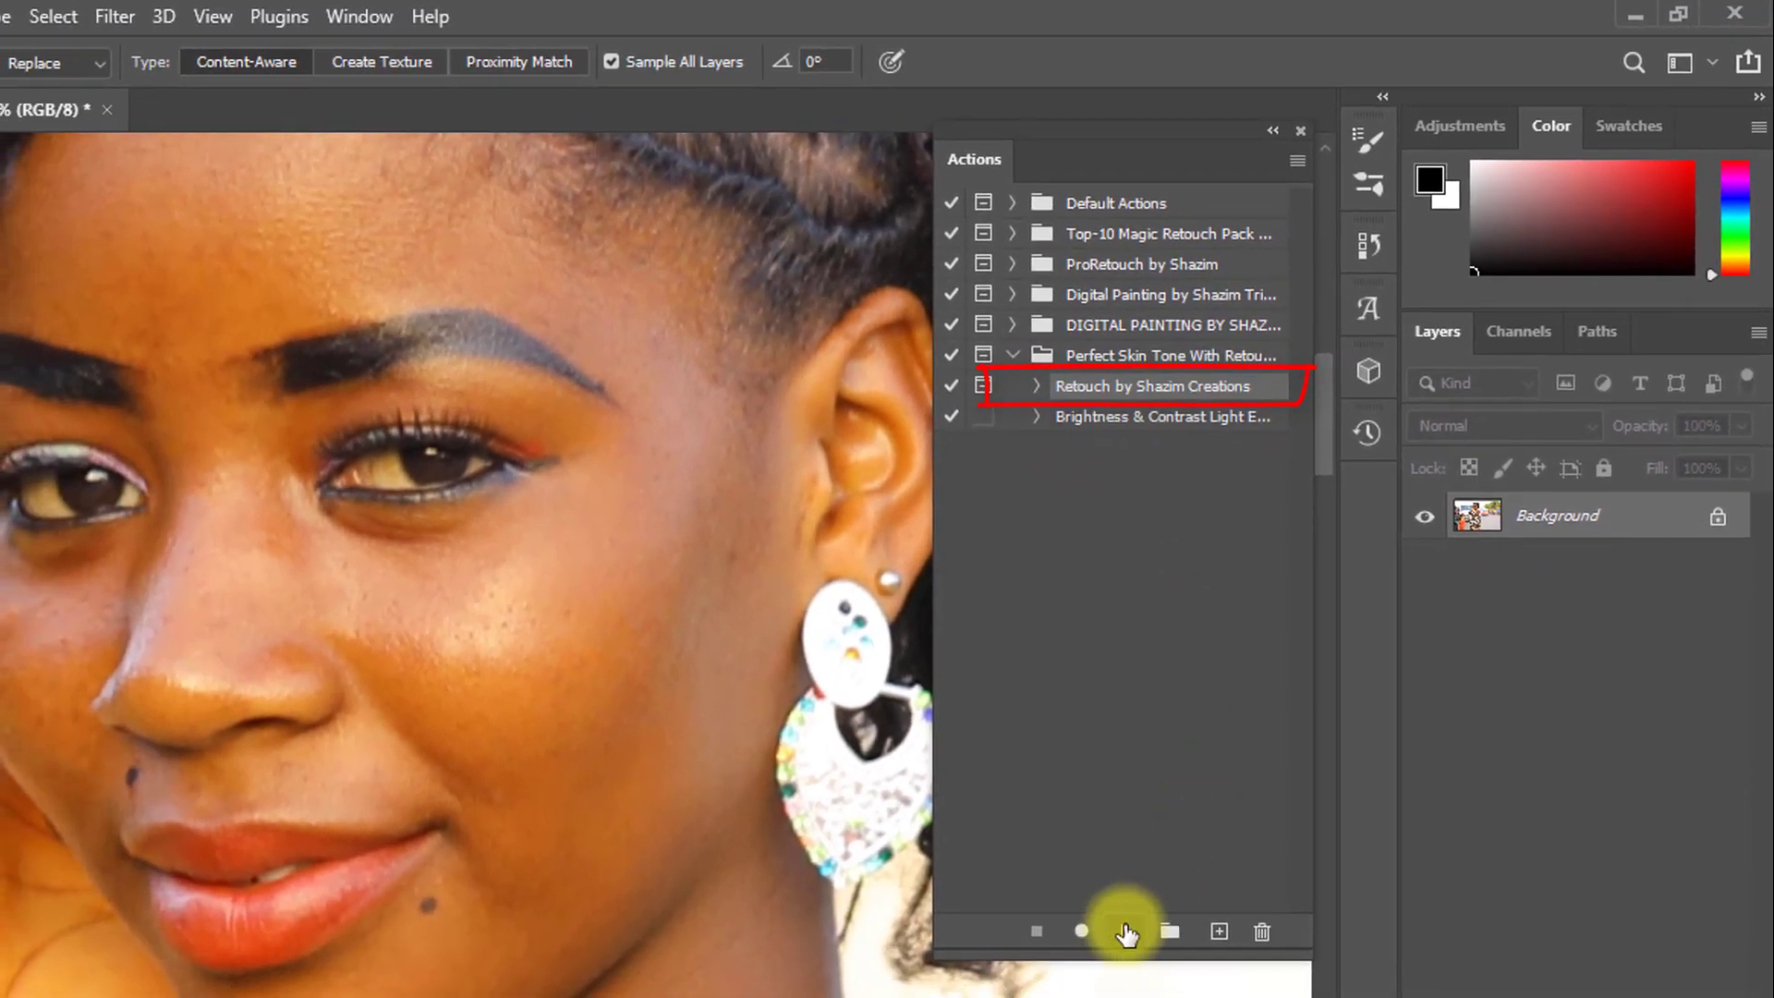
# Play the Retouch by Shazim Creations action from the Actions panel
pyautogui.click(1129, 931)
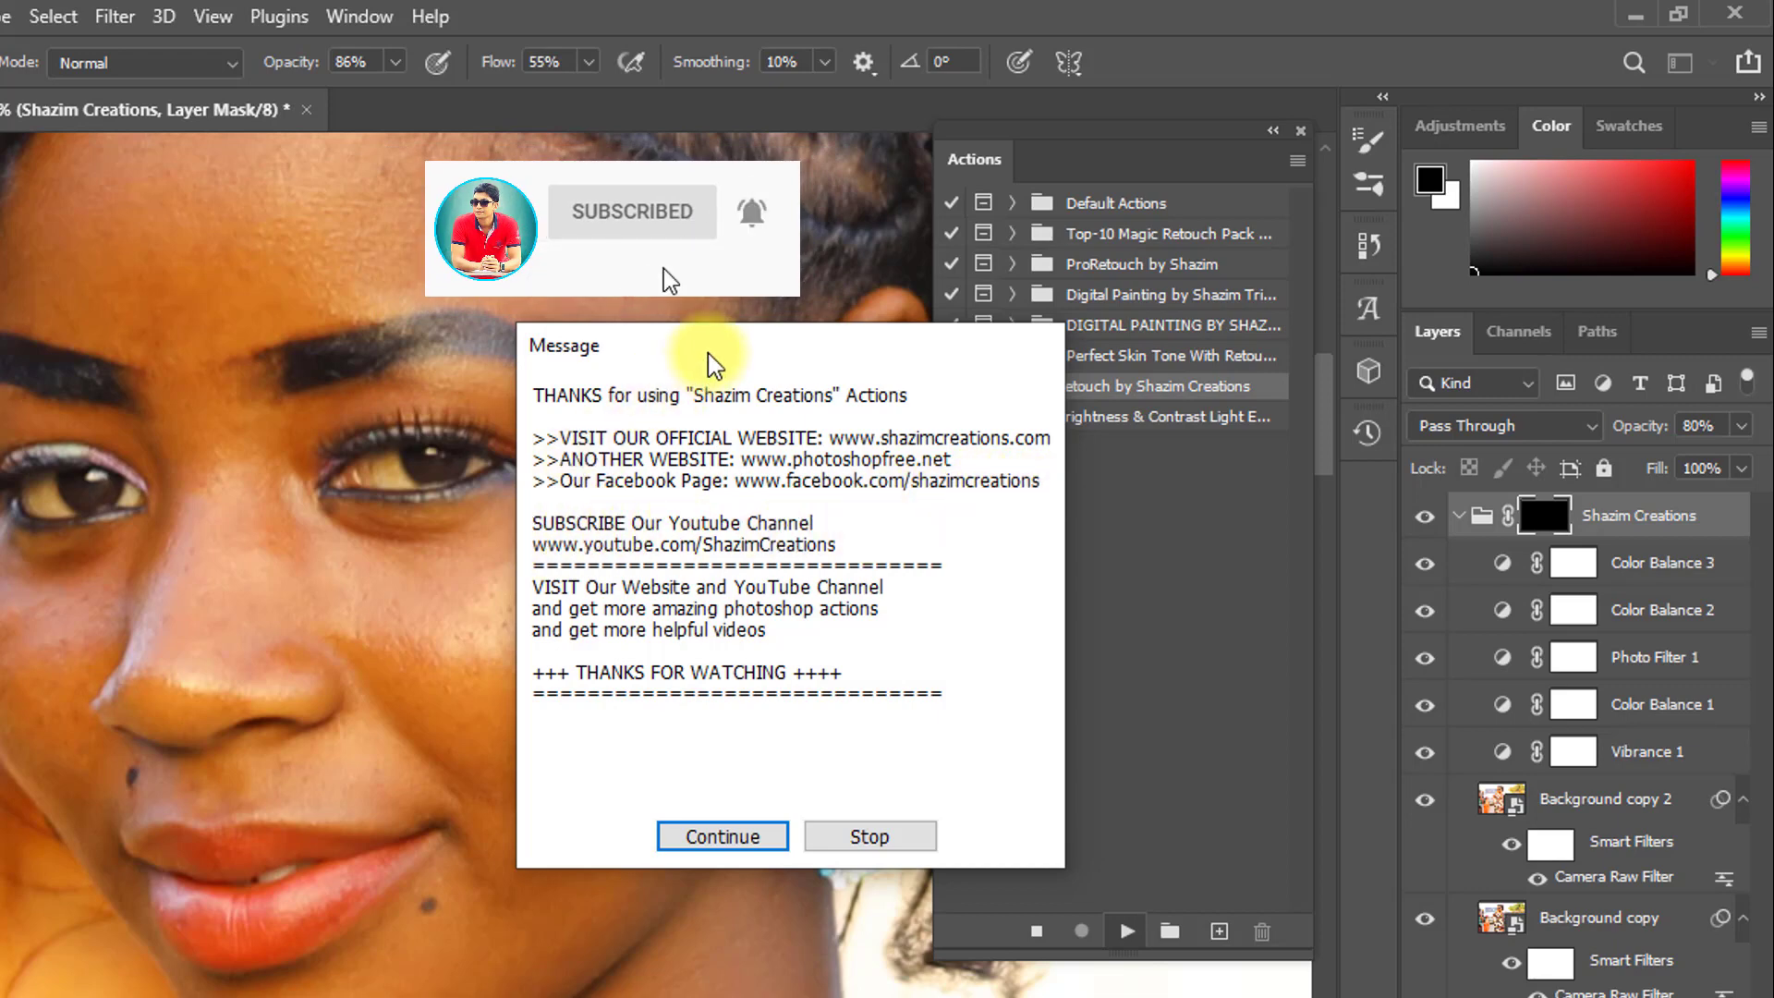
# Let the action finish, then take the Brush tool with pure white as foreground colour
pyautogui.moveTo(716, 365); pyautogui.dragTo(981, 354)
pyautogui.click(987, 825)
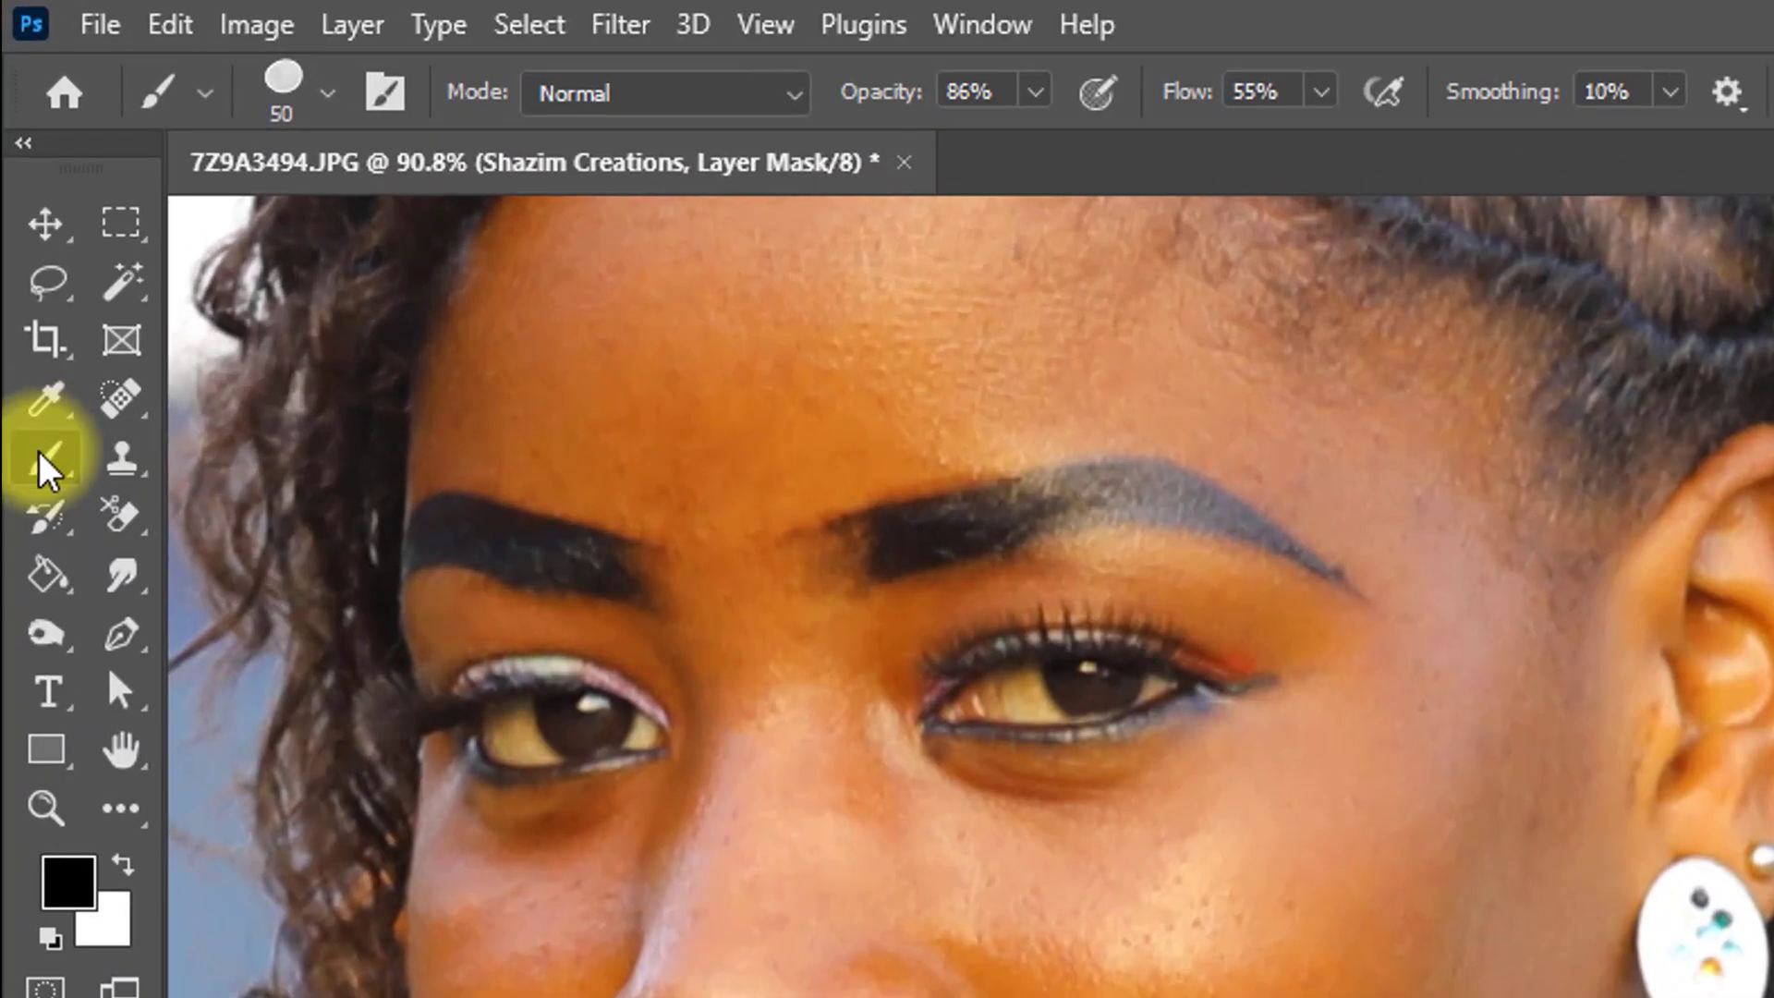
pyautogui.rightClick(46, 459)
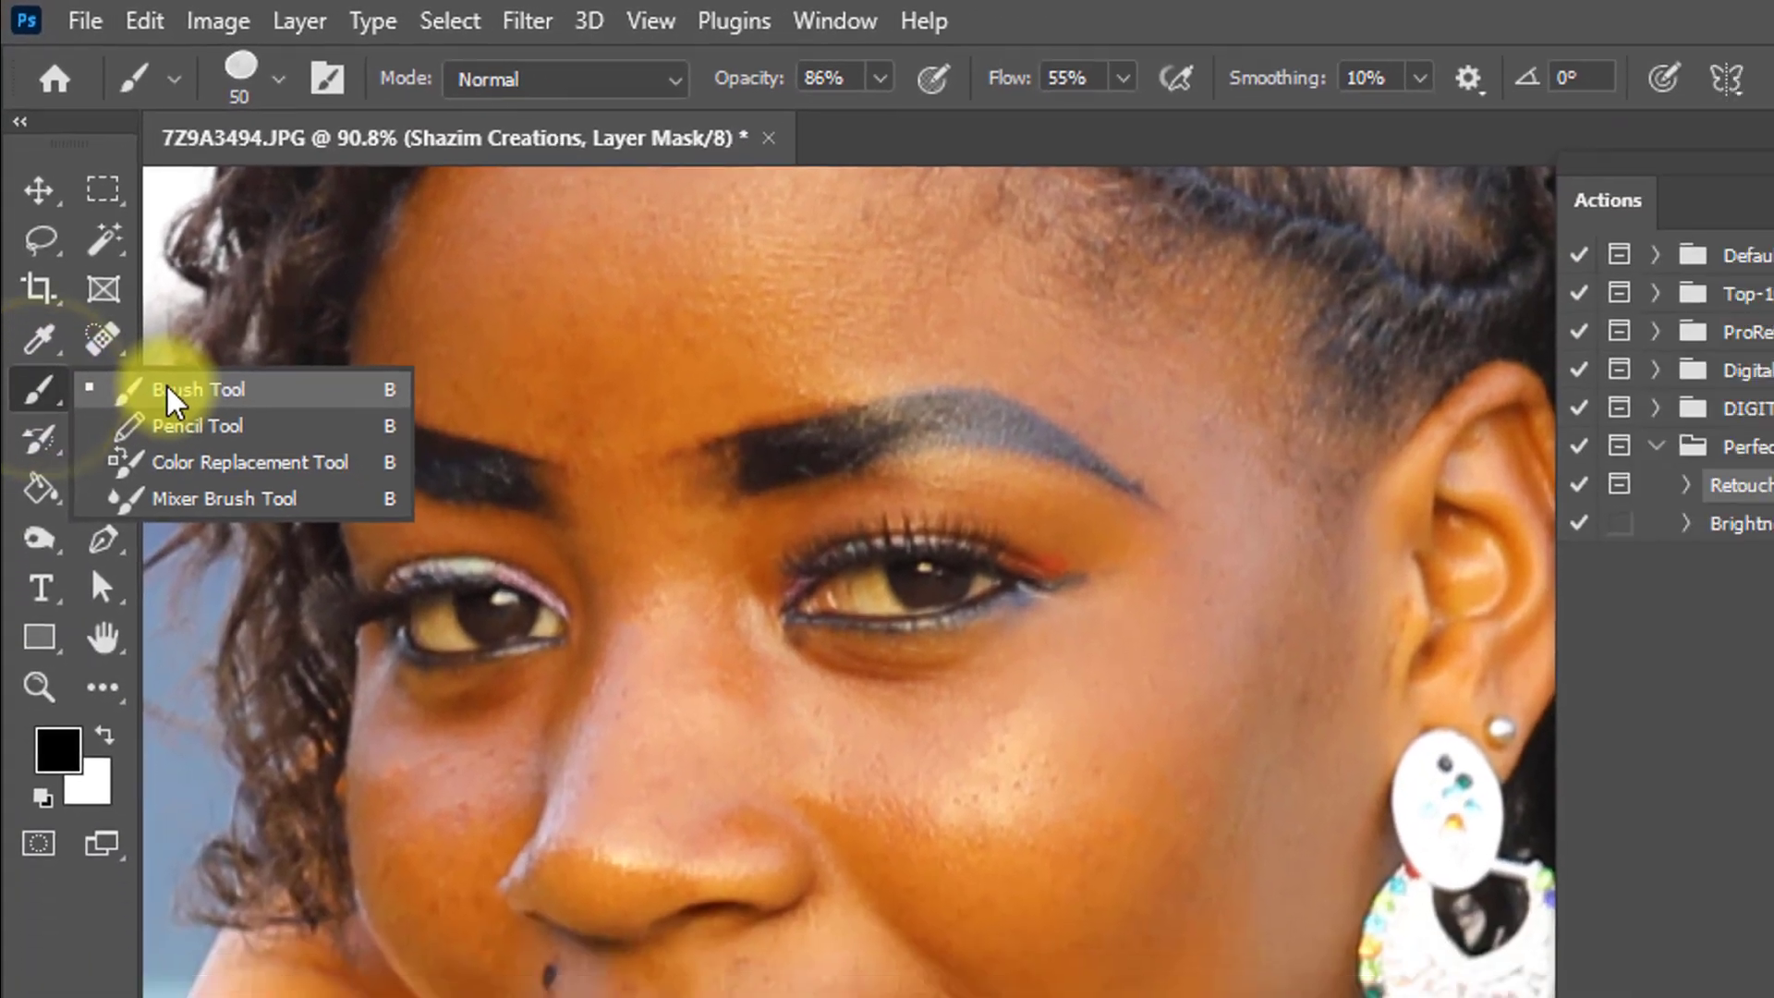
pyautogui.click(195, 466)
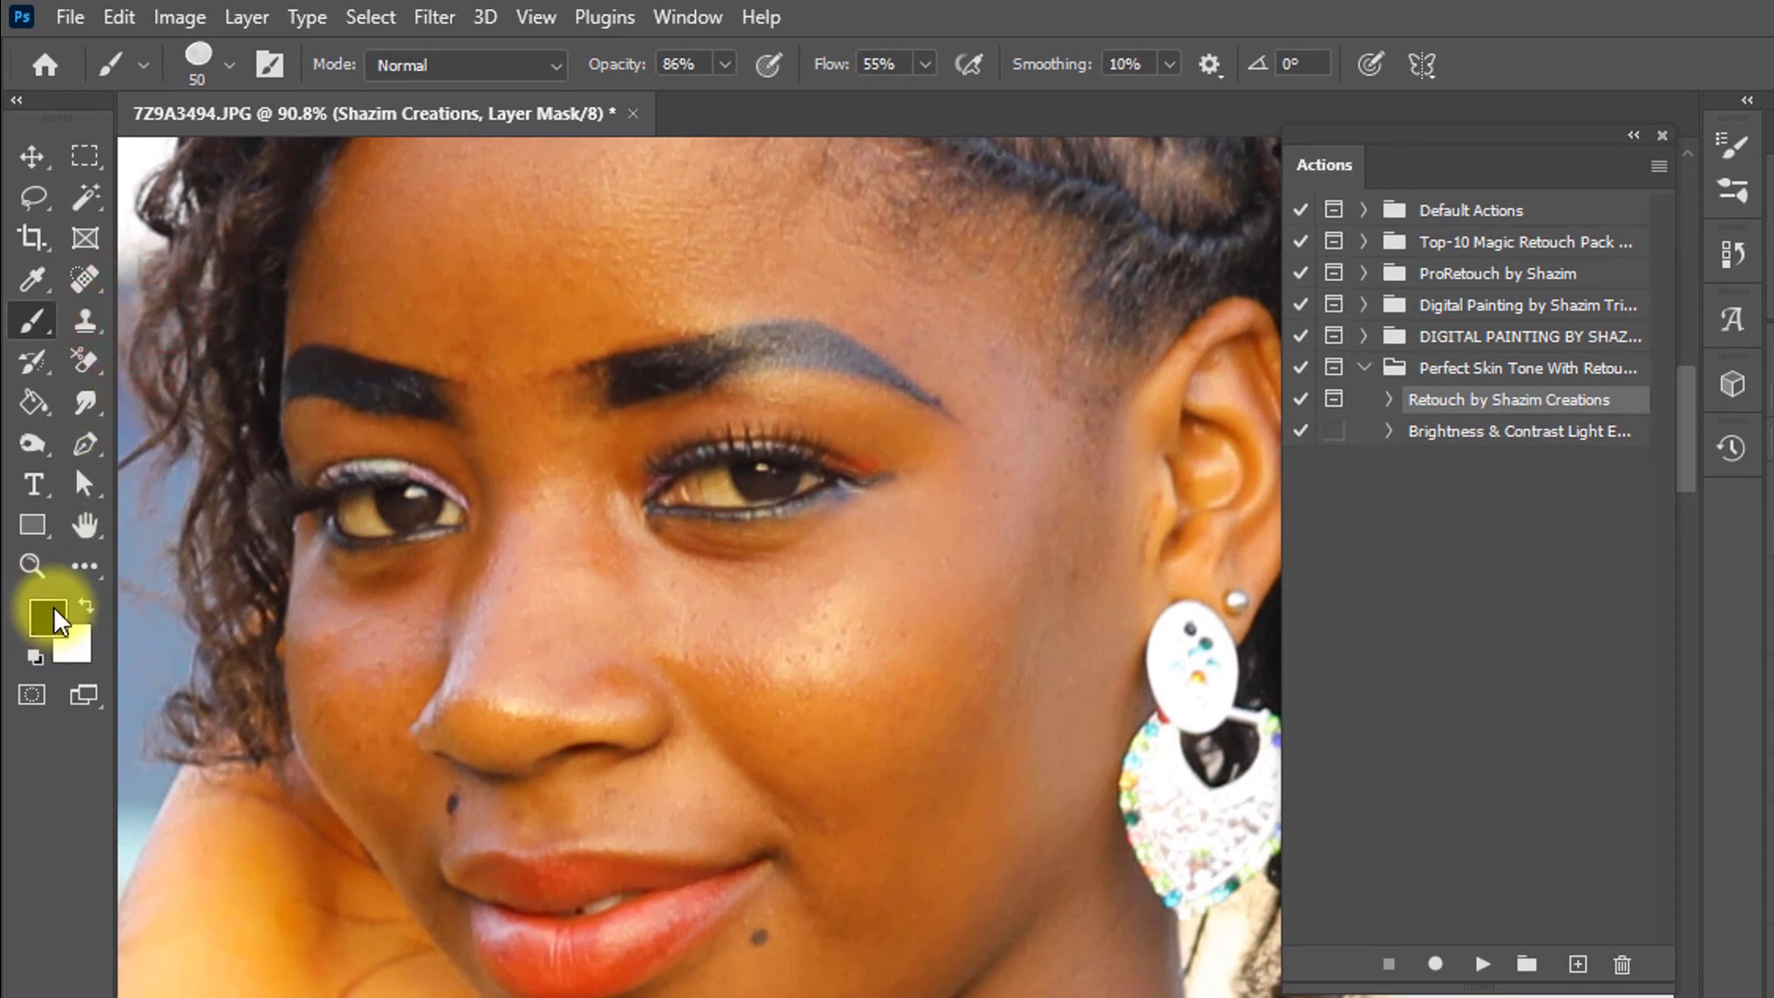
pyautogui.press('d')
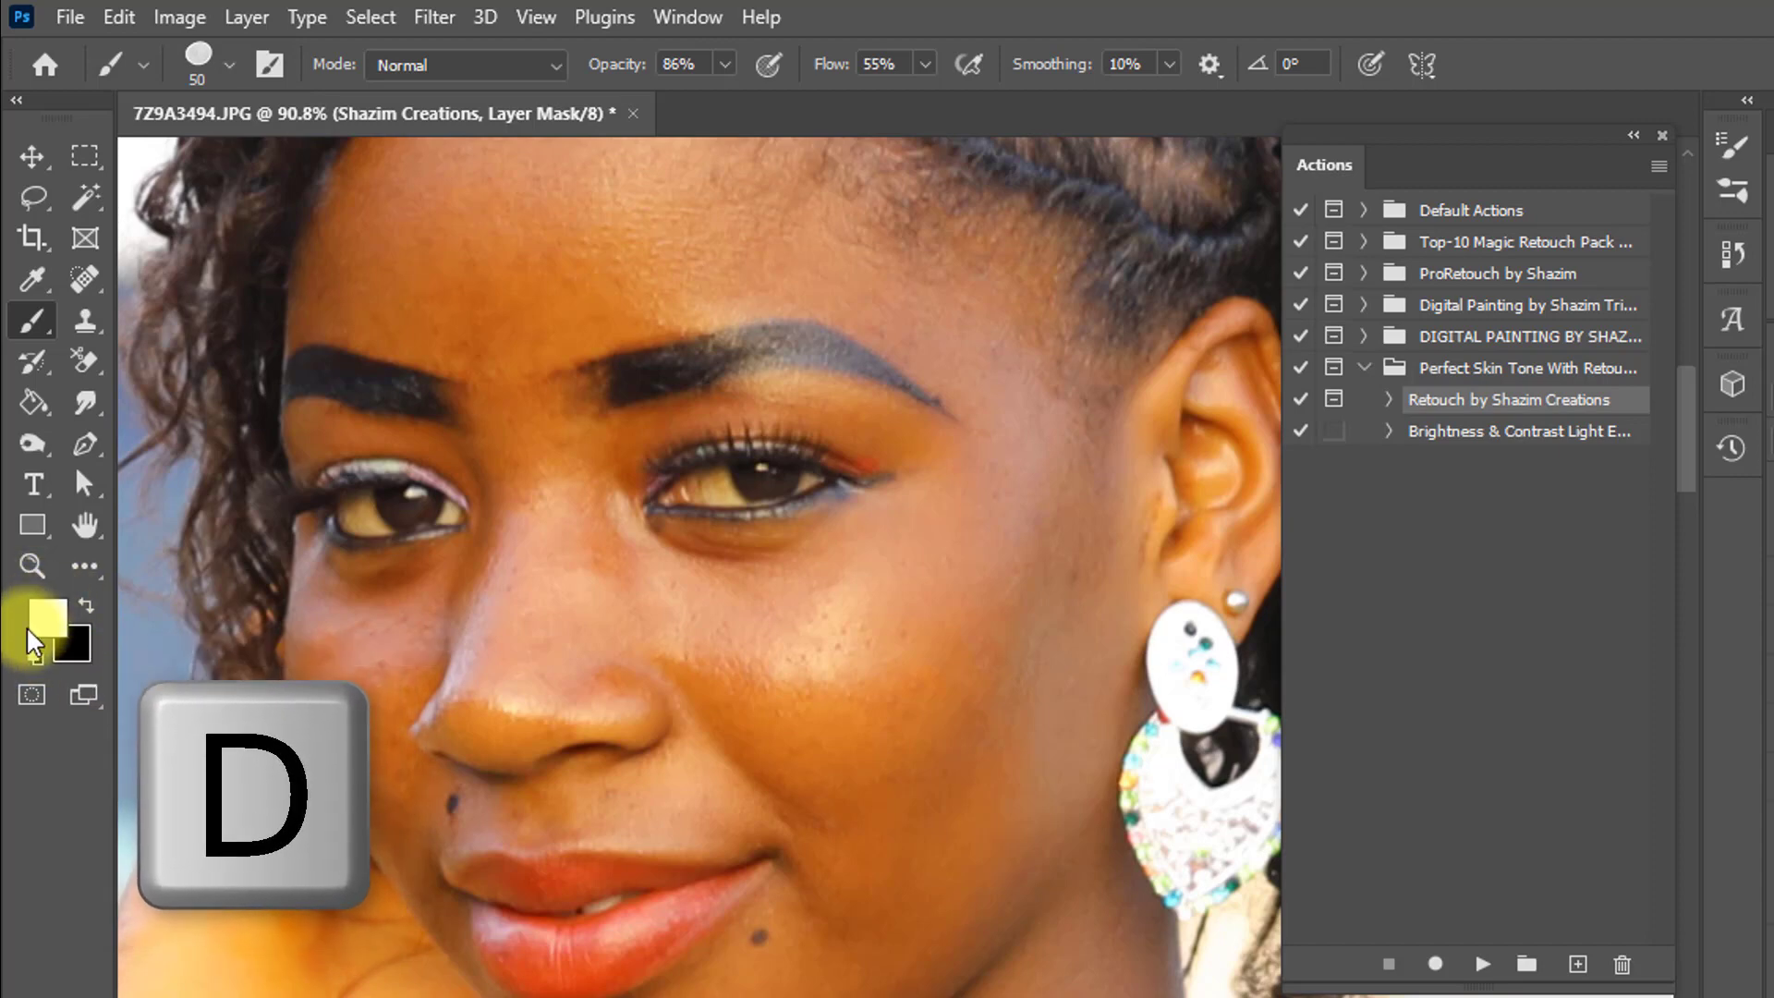
pyautogui.click(54, 630)
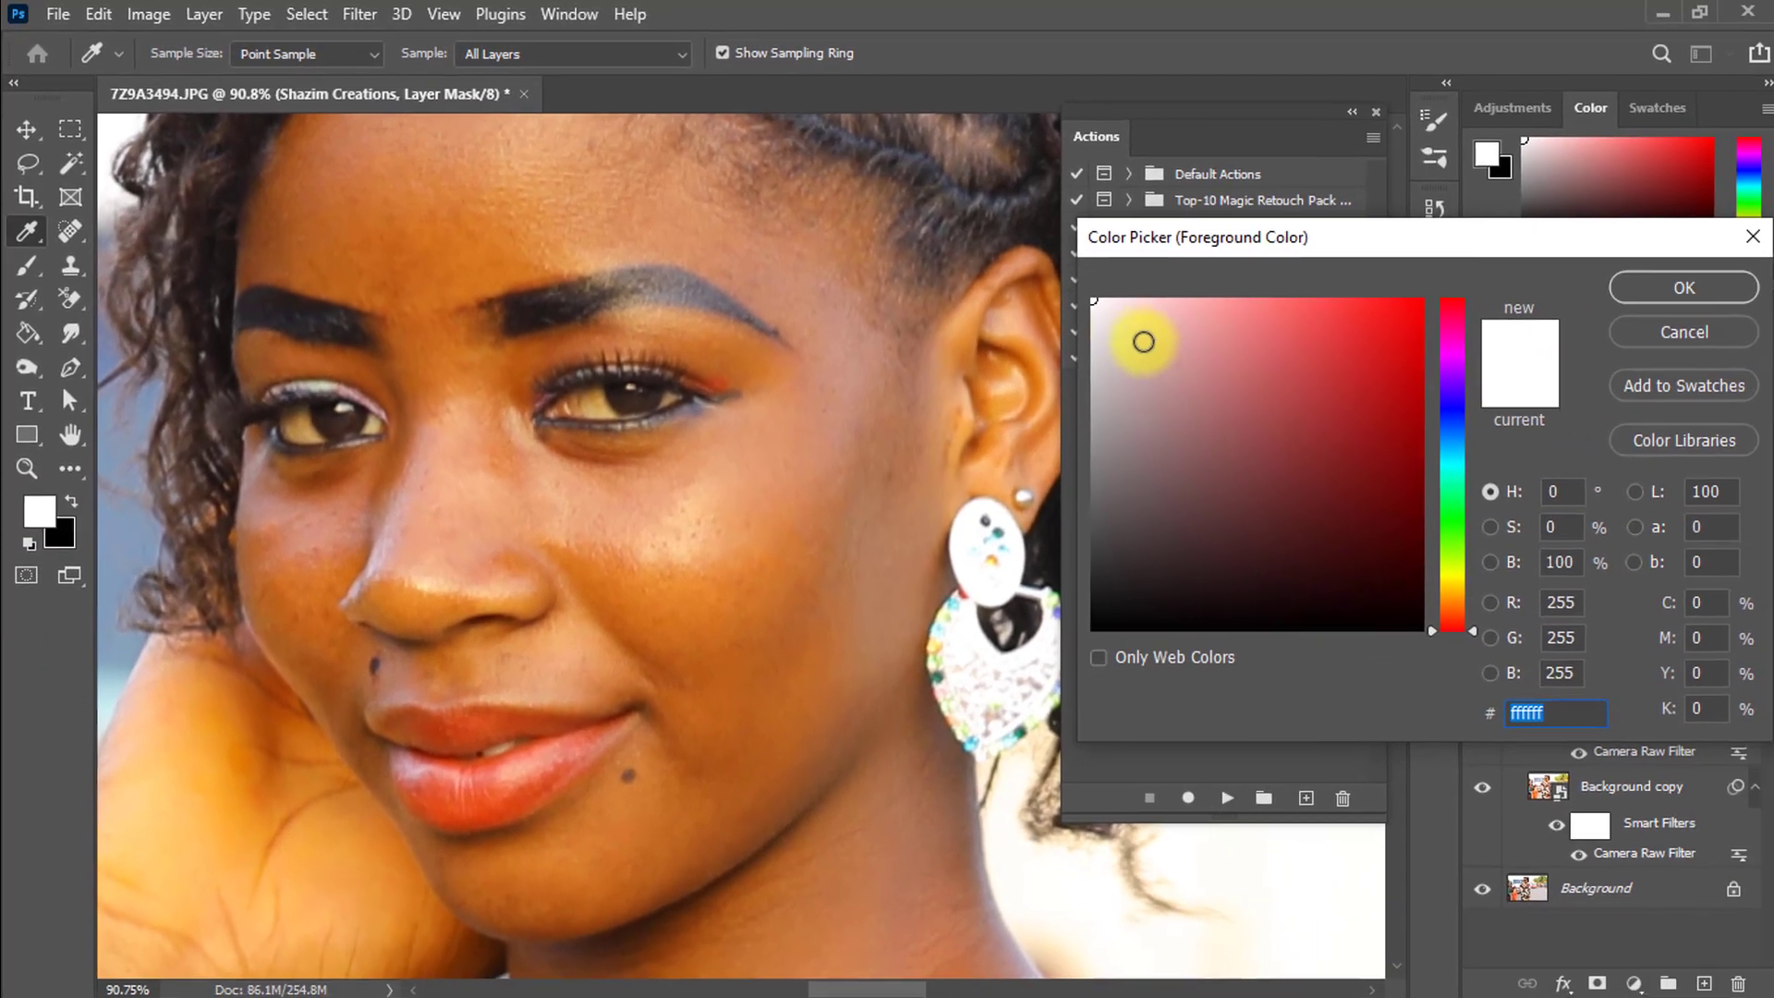
pyautogui.click(1112, 301)
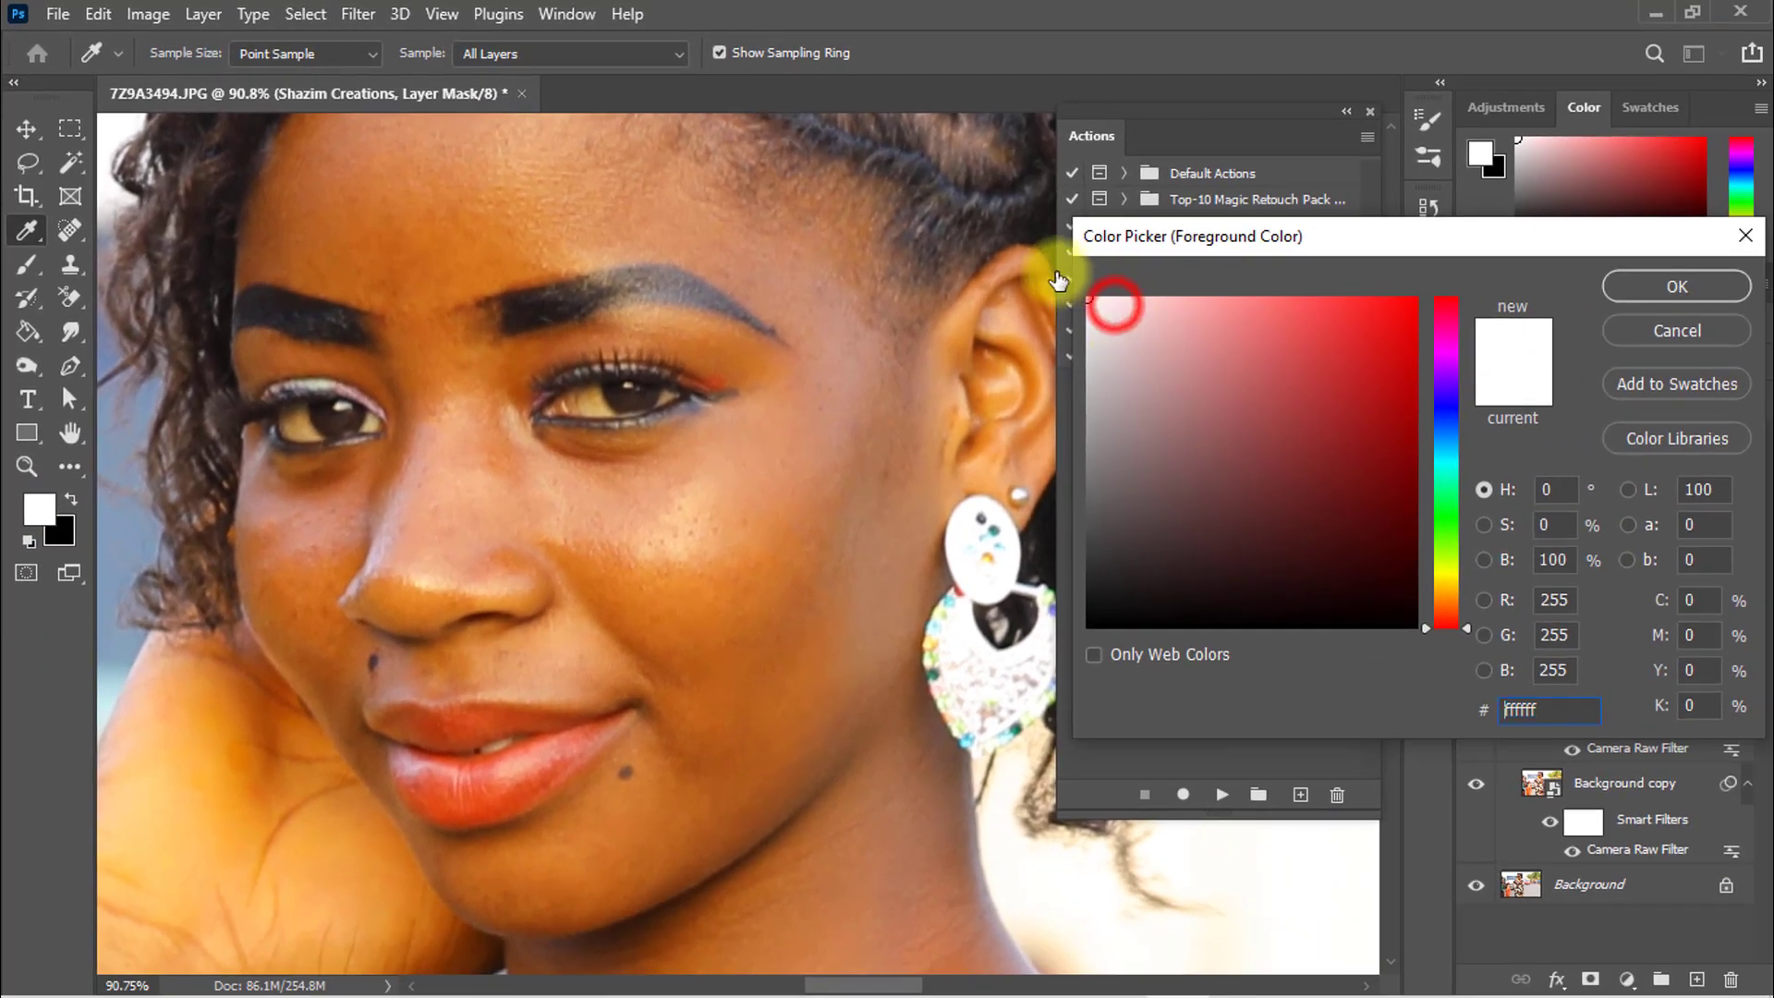
pyautogui.click(1634, 283)
# Set the brush Opacity and Flow both to 50%
pyautogui.keyDown('ctrl'); pyautogui.click(544, 273); pyautogui.keyUp('ctrl')
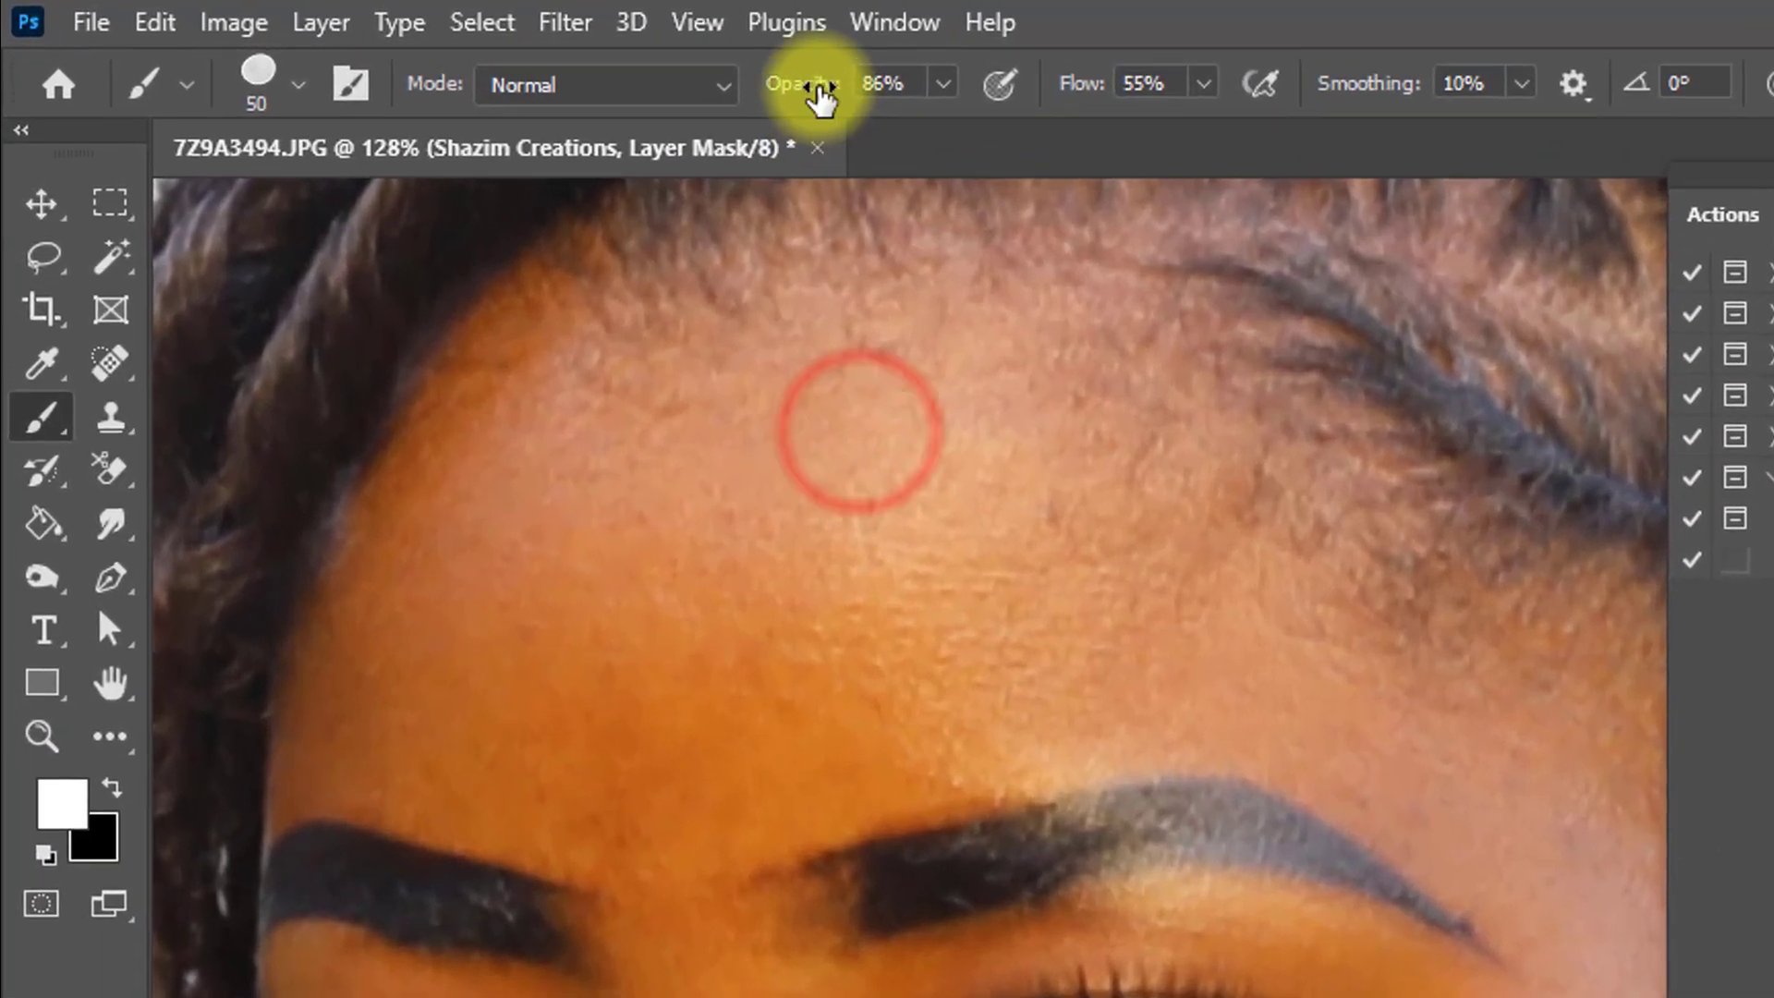
pyautogui.moveTo(519, 54); pyautogui.dragTo(513, 55)
pyautogui.moveTo(813, 88); pyautogui.dragTo(776, 86)
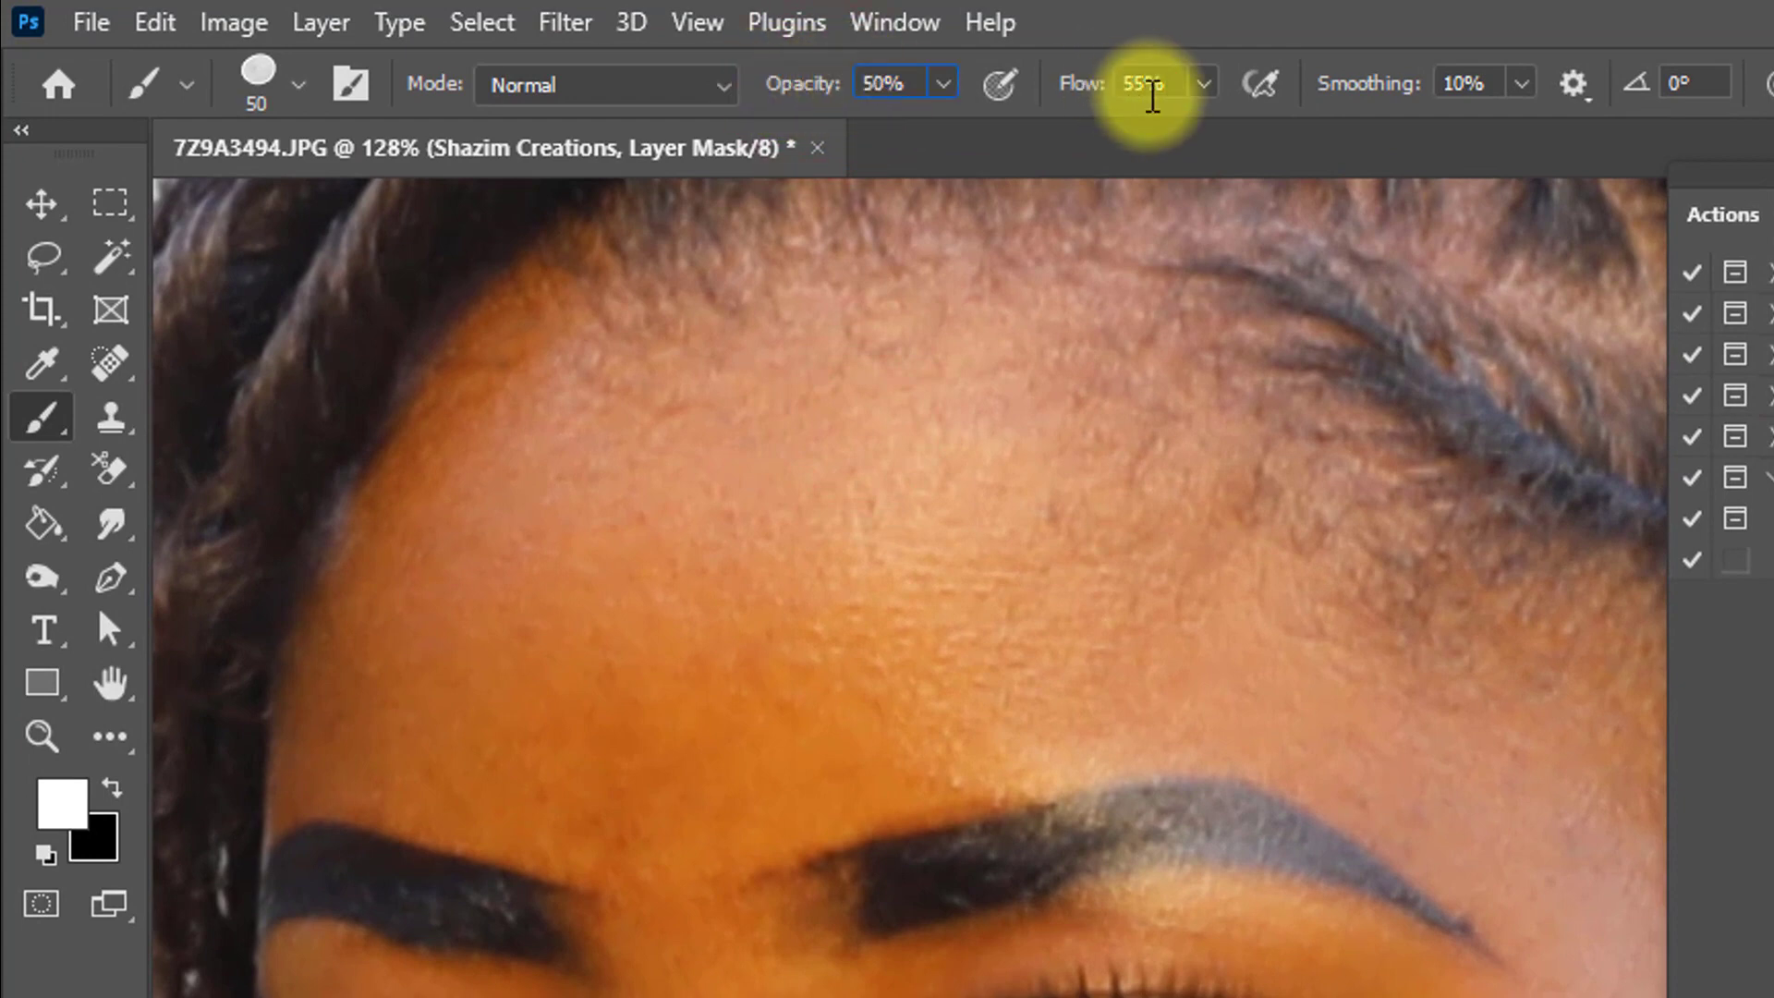
pyautogui.moveTo(1143, 89); pyautogui.dragTo(1101, 88)
pyautogui.write('50')
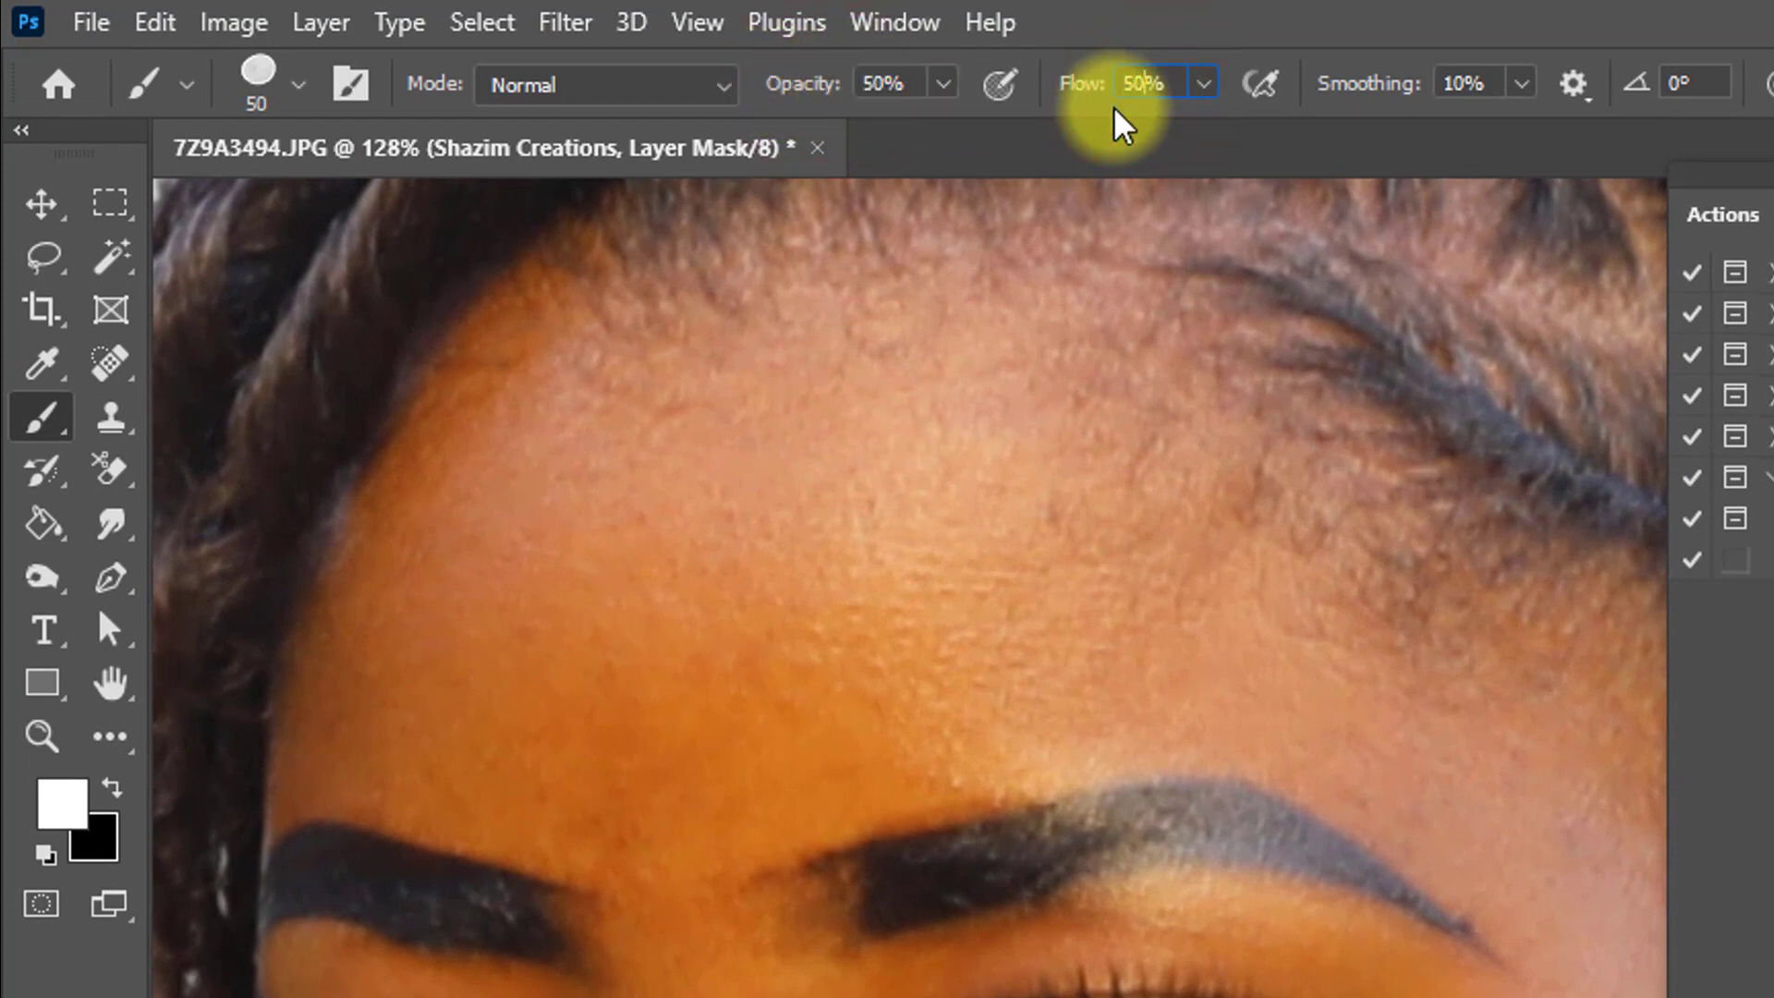
pyautogui.press('Return')
pyautogui.scroll(1, 859, 485)
# Choose the Soft Round brush at about 70 pixels
pyautogui.press(']')
pyautogui.press(']')
pyautogui.press(']')
pyautogui.press(']')
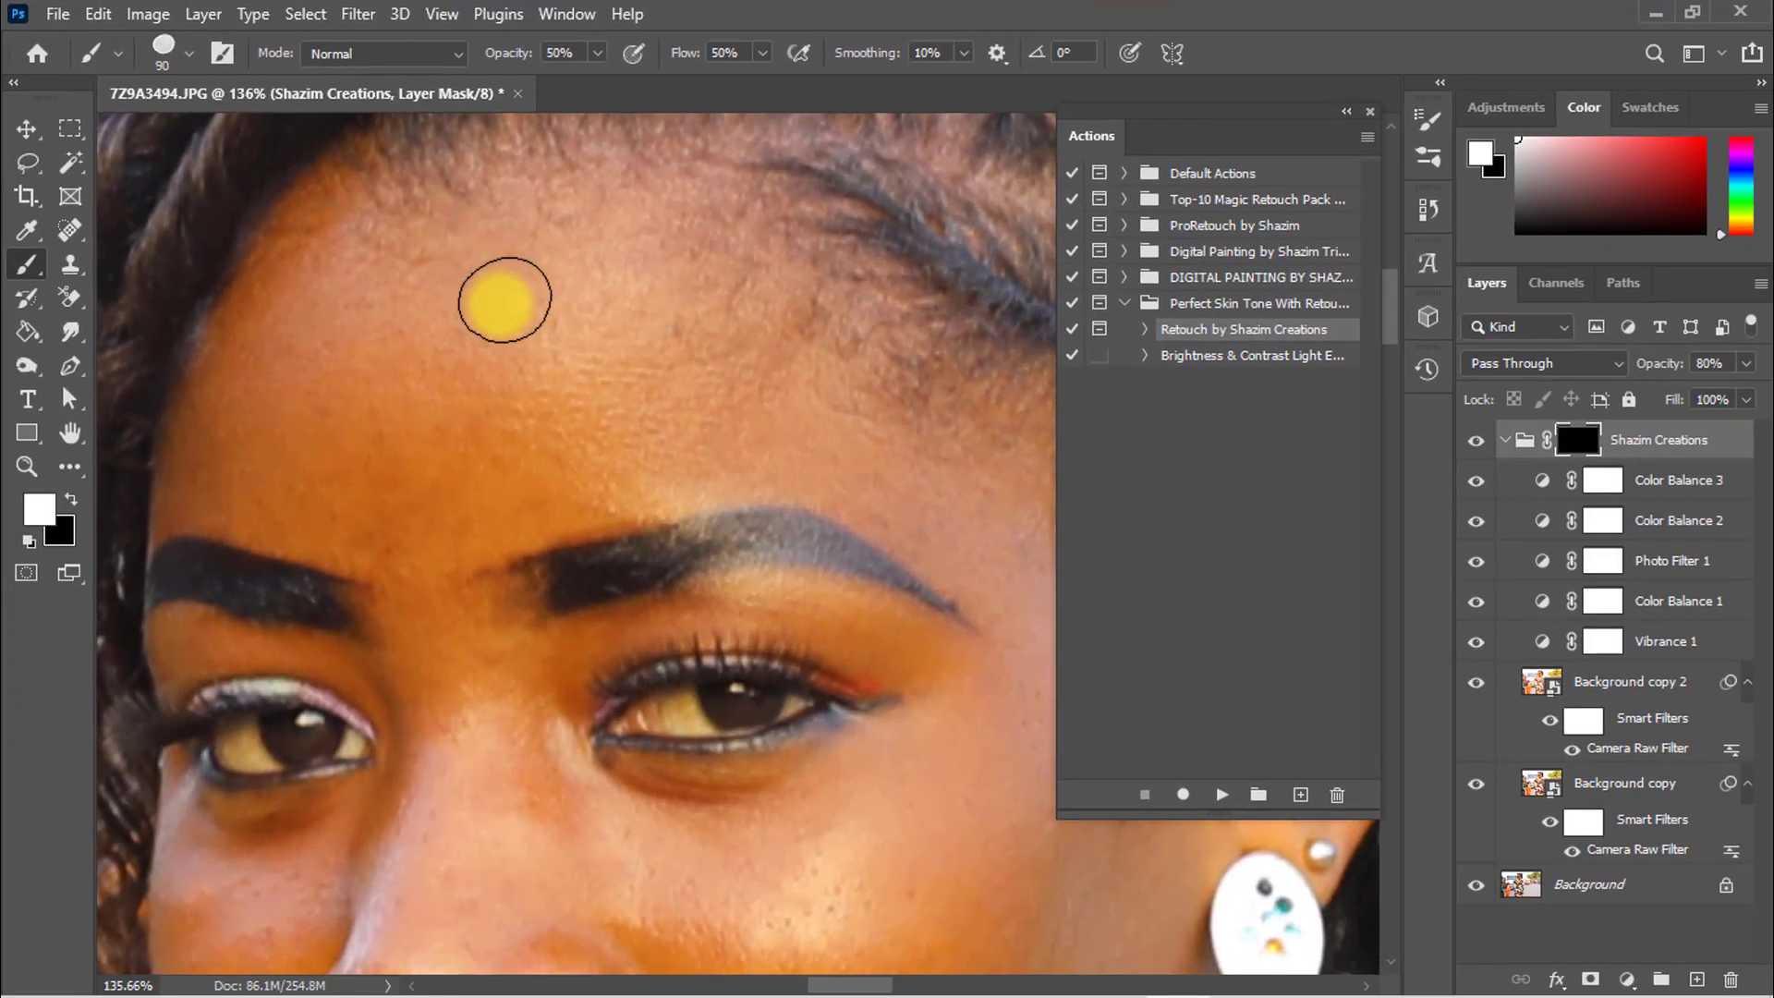
pyautogui.rightClick(485, 298)
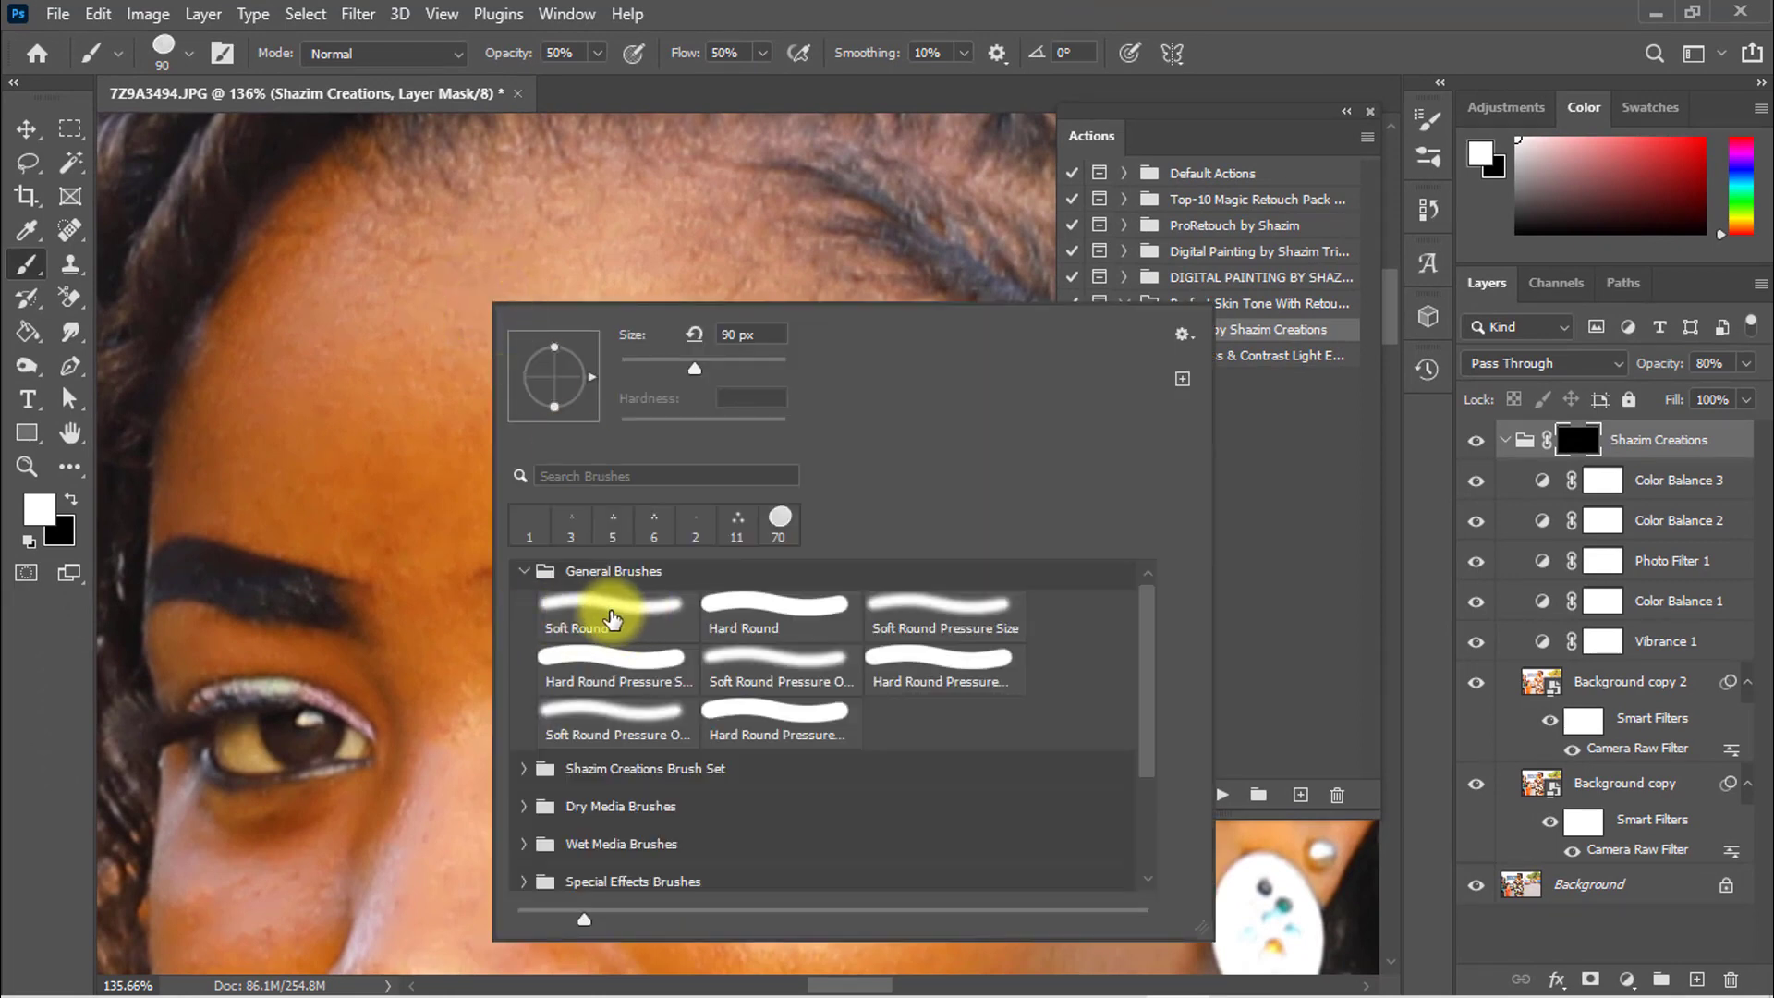
pyautogui.click(609, 610)
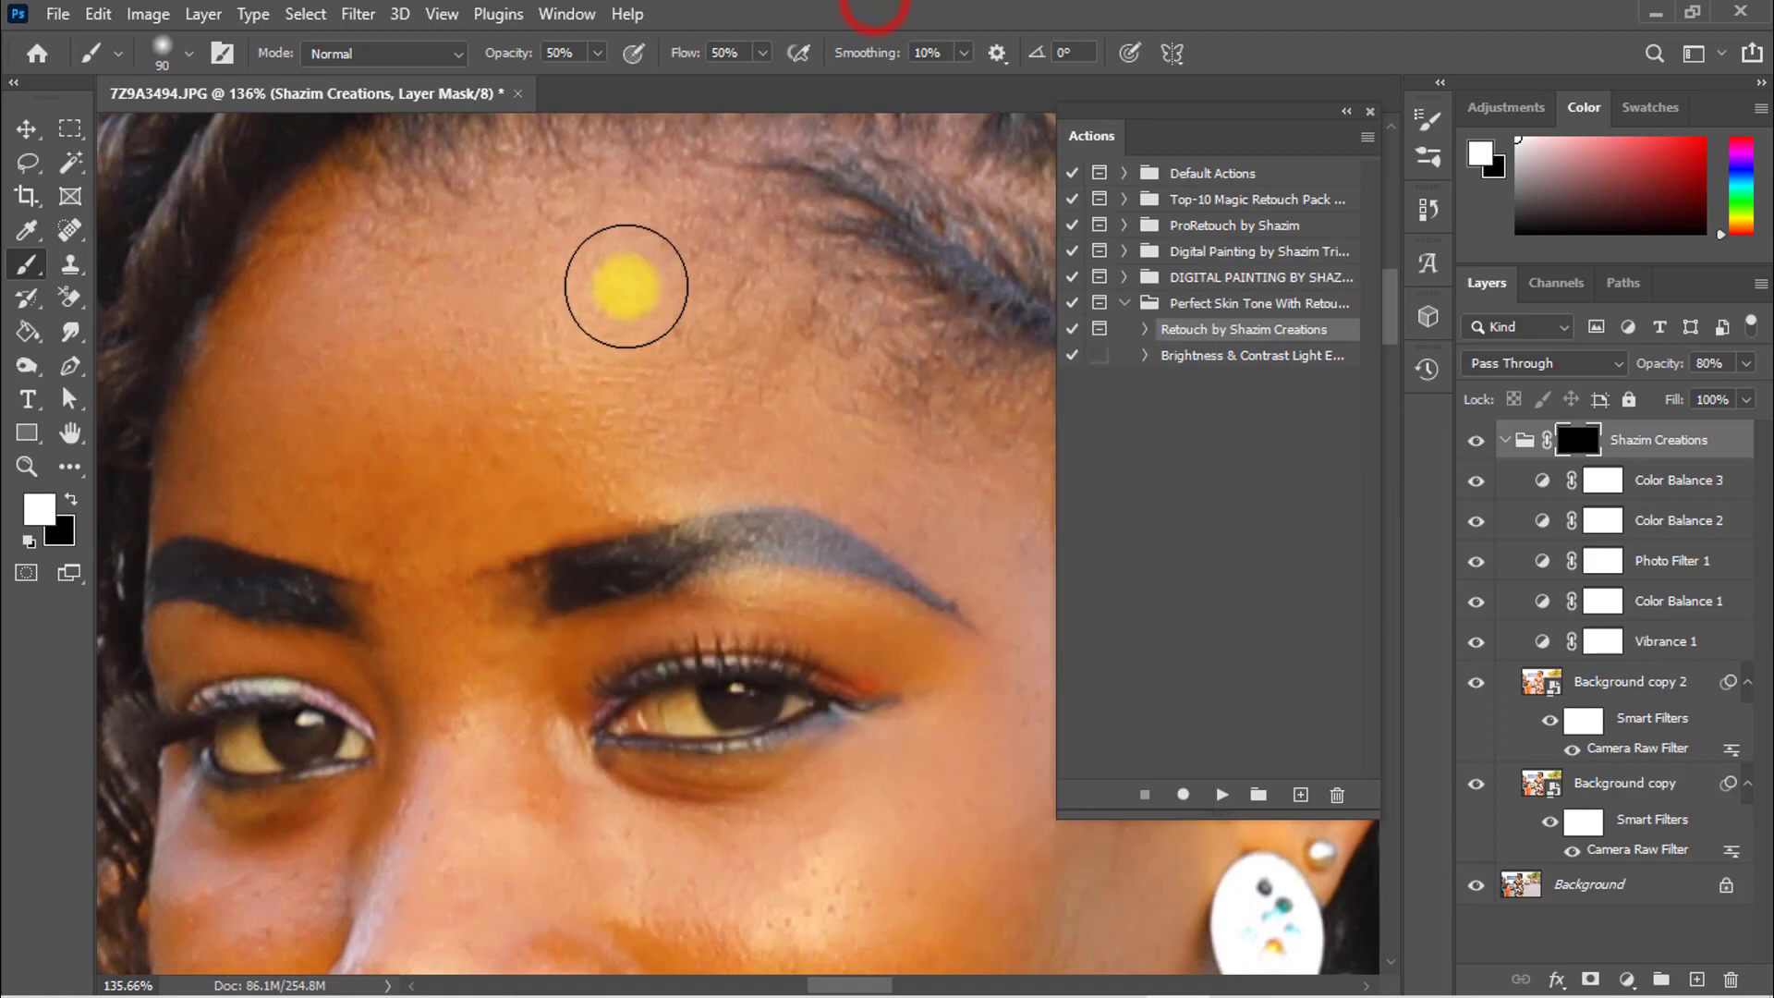
pyautogui.press('[')
pyautogui.press('[')
pyautogui.moveTo(643, 324); pyautogui.dragTo(623, 315)
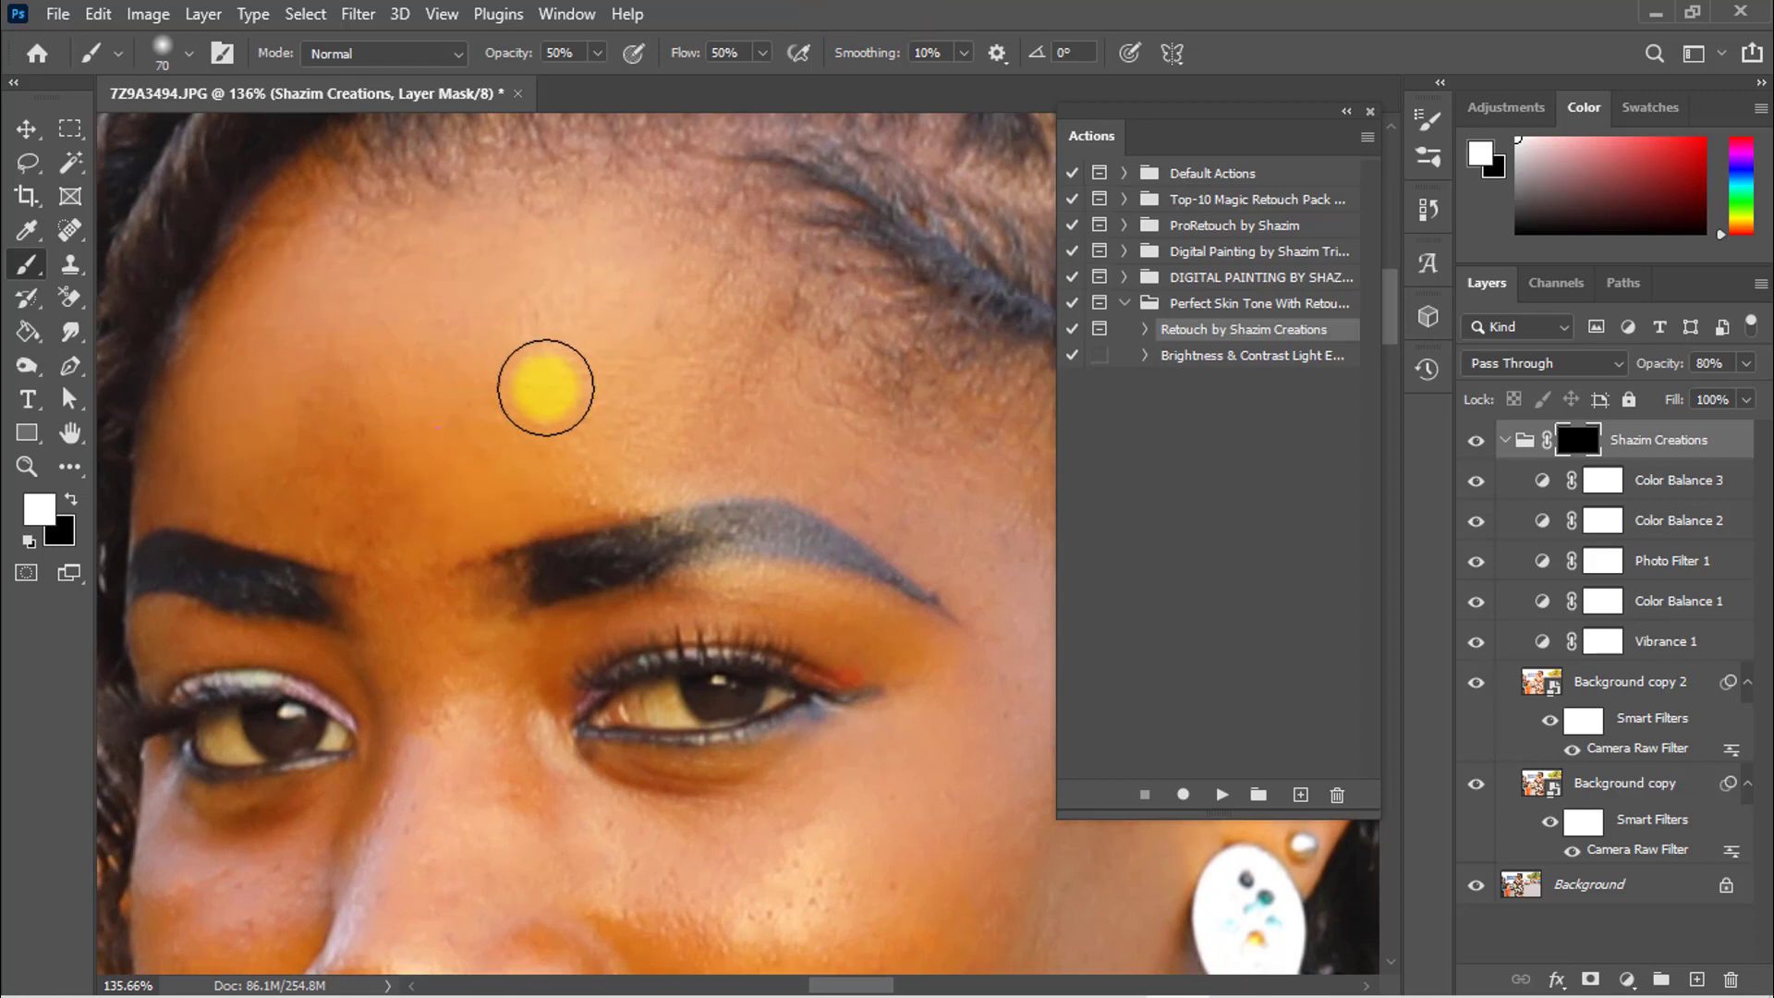
# Paint the effect onto the forehead, temple and skin above the eyebrow
pyautogui.moveTo(333, 499); pyautogui.dragTo(859, 416)
pyautogui.moveTo(693, 360); pyautogui.dragTo(487, 259)
pyautogui.press(']')
pyautogui.moveTo(726, 350)
pyautogui.mouseDown()
pyautogui.moveTo(792, 401)
pyautogui.moveTo(693, 391)
pyautogui.moveTo(803, 499)
pyautogui.moveTo(803, 531)
pyautogui.moveTo(803, 469)
pyautogui.mouseUp()
pyautogui.press('[')
pyautogui.press('[')
pyautogui.moveTo(785, 421)
pyautogui.mouseDown()
pyautogui.moveTo(879, 507)
pyautogui.moveTo(793, 494)
pyautogui.mouseUp()
pyautogui.press('[')
# Reveal the effect on the hand with a 100-pixel brush, then around the eye and jaw
pyautogui.press('[')
pyautogui.moveTo(694, 419); pyautogui.dragTo(381, 401)
# Paint the effect onto the left cheek, lower cheek and chin with a 50-pixel brush
pyautogui.moveTo(495, 380); pyautogui.dragTo(512, 386)
pyautogui.press(']')
pyautogui.moveTo(455, 373); pyautogui.dragTo(705, 260)
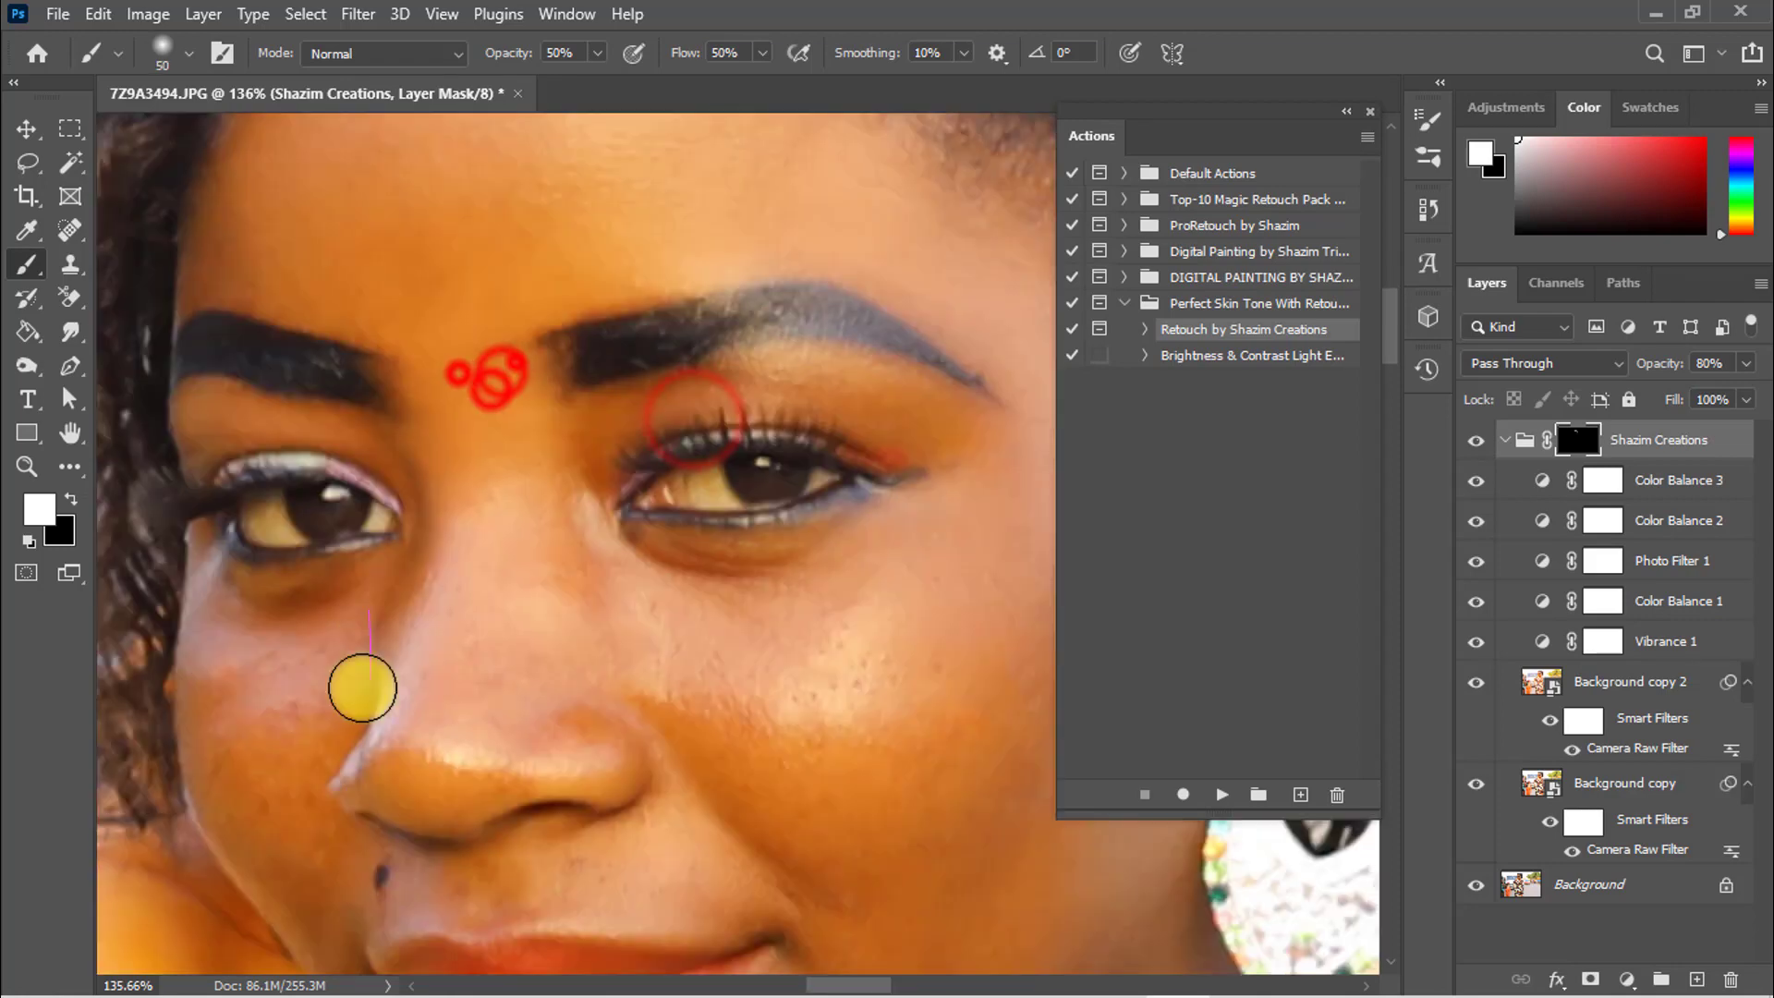
pyautogui.moveTo(312, 640); pyautogui.dragTo(342, 486)
pyautogui.moveTo(289, 530); pyautogui.dragTo(278, 582)
pyautogui.moveTo(269, 608); pyautogui.dragTo(233, 551)
pyautogui.click(329, 728)
pyautogui.moveTo(305, 722)
pyautogui.mouseDown()
pyautogui.moveTo(257, 650)
pyautogui.moveTo(403, 883)
pyautogui.mouseUp()
pyautogui.moveTo(467, 499)
pyautogui.mouseDown()
pyautogui.moveTo(352, 356)
pyautogui.moveTo(538, 518)
pyautogui.mouseUp()
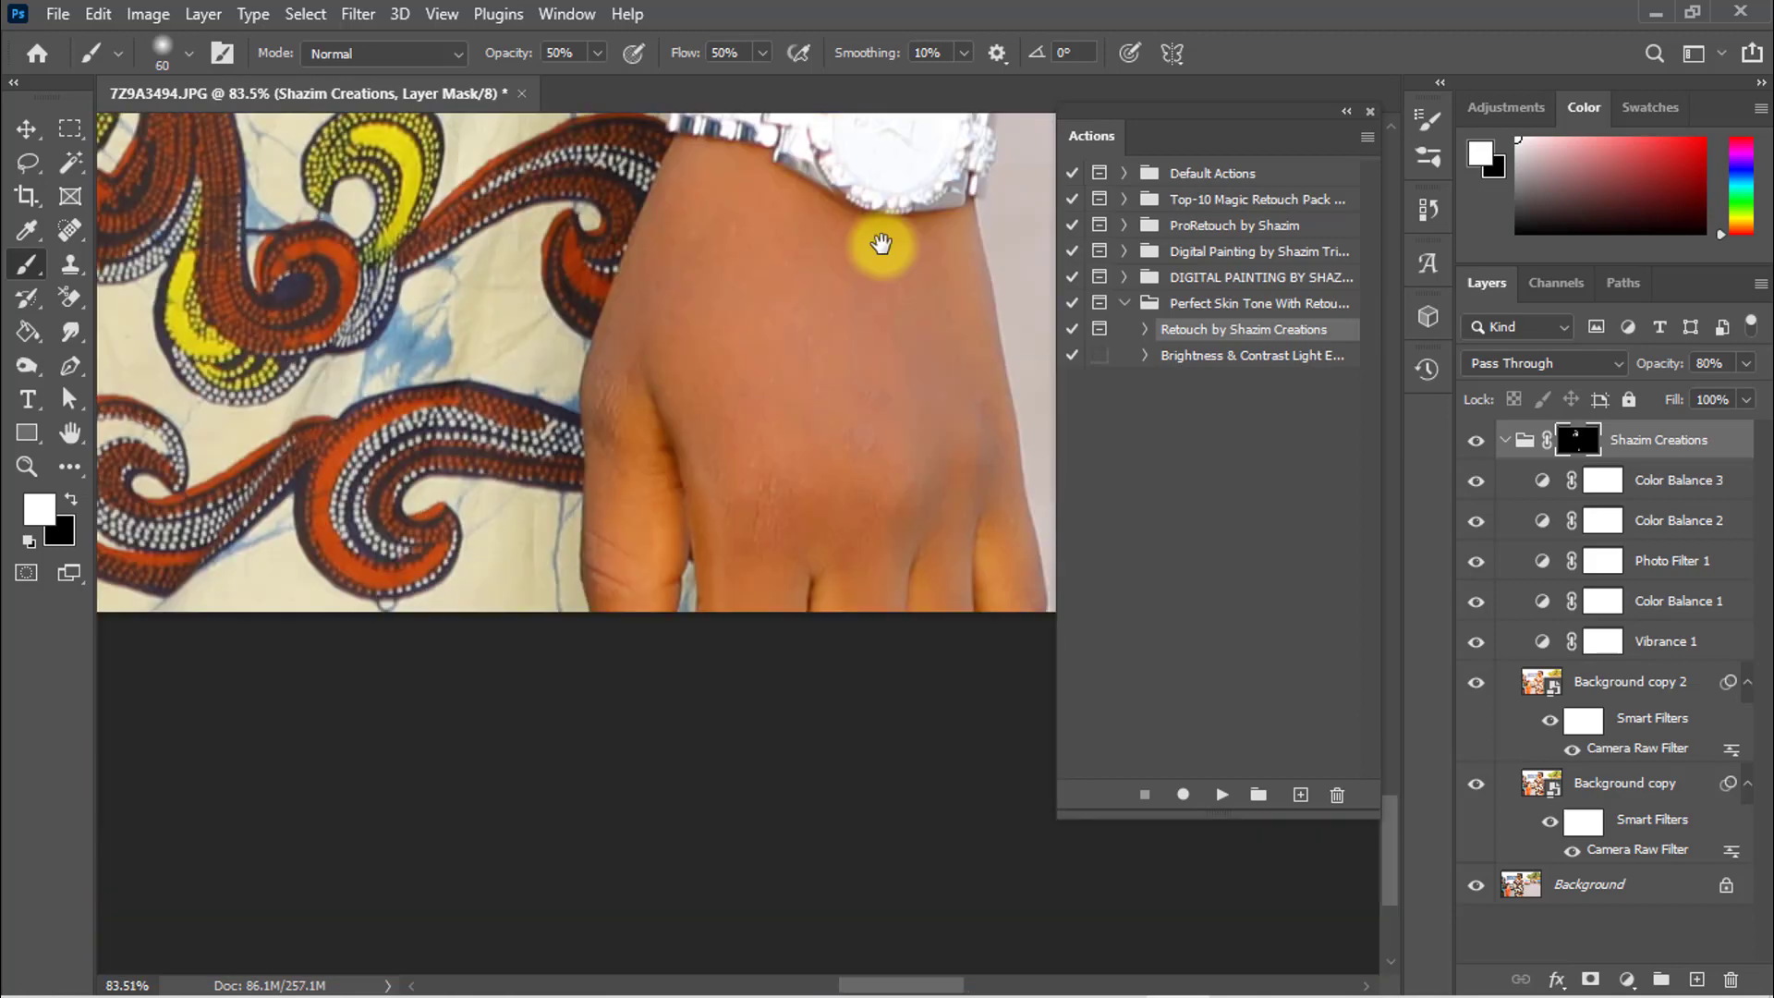
pyautogui.press(']')
pyautogui.press(']')
pyautogui.press(']')
pyautogui.press(']')
pyautogui.moveTo(714, 195)
pyautogui.mouseDown()
pyautogui.moveTo(656, 298)
pyautogui.moveTo(632, 594)
pyautogui.moveTo(648, 298)
pyautogui.moveTo(715, 435)
pyautogui.moveTo(863, 596)
pyautogui.mouseUp()
pyautogui.moveTo(636, 364); pyautogui.dragTo(654, 364)
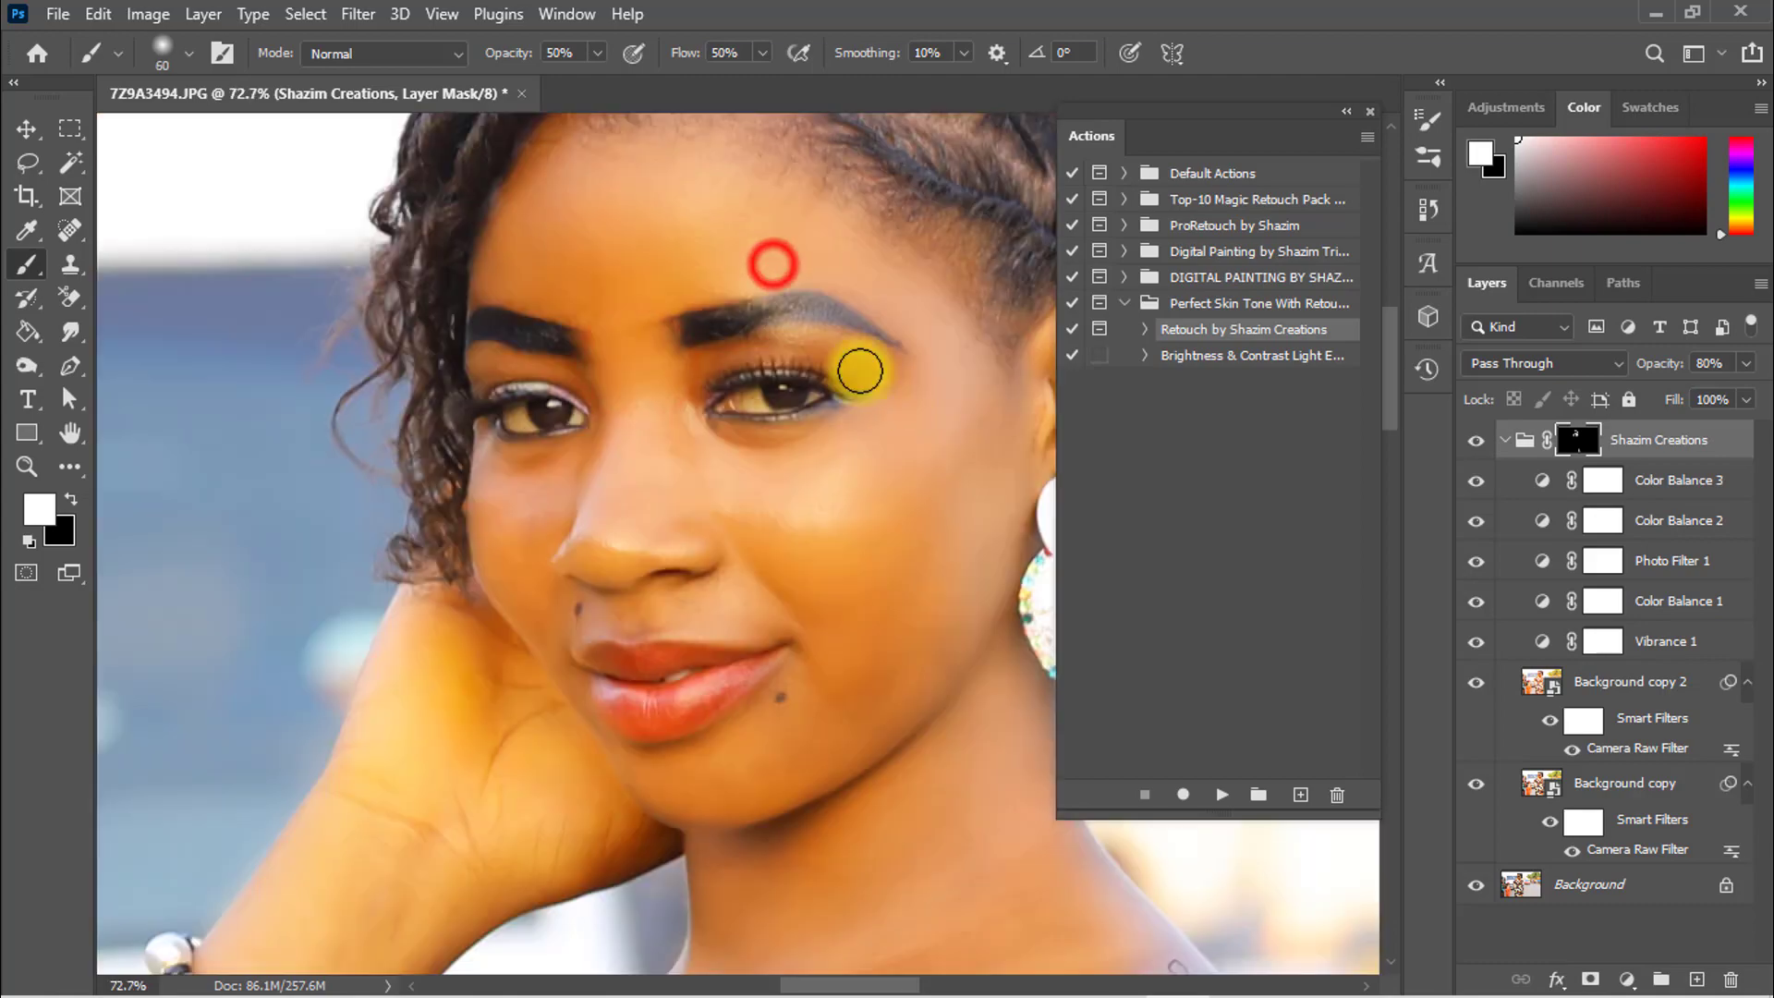
pyautogui.moveTo(856, 365); pyautogui.dragTo(802, 355)
pyautogui.click(773, 510)
pyautogui.moveTo(739, 503); pyautogui.dragTo(851, 511)
pyautogui.moveTo(490, 661); pyautogui.dragTo(479, 696)
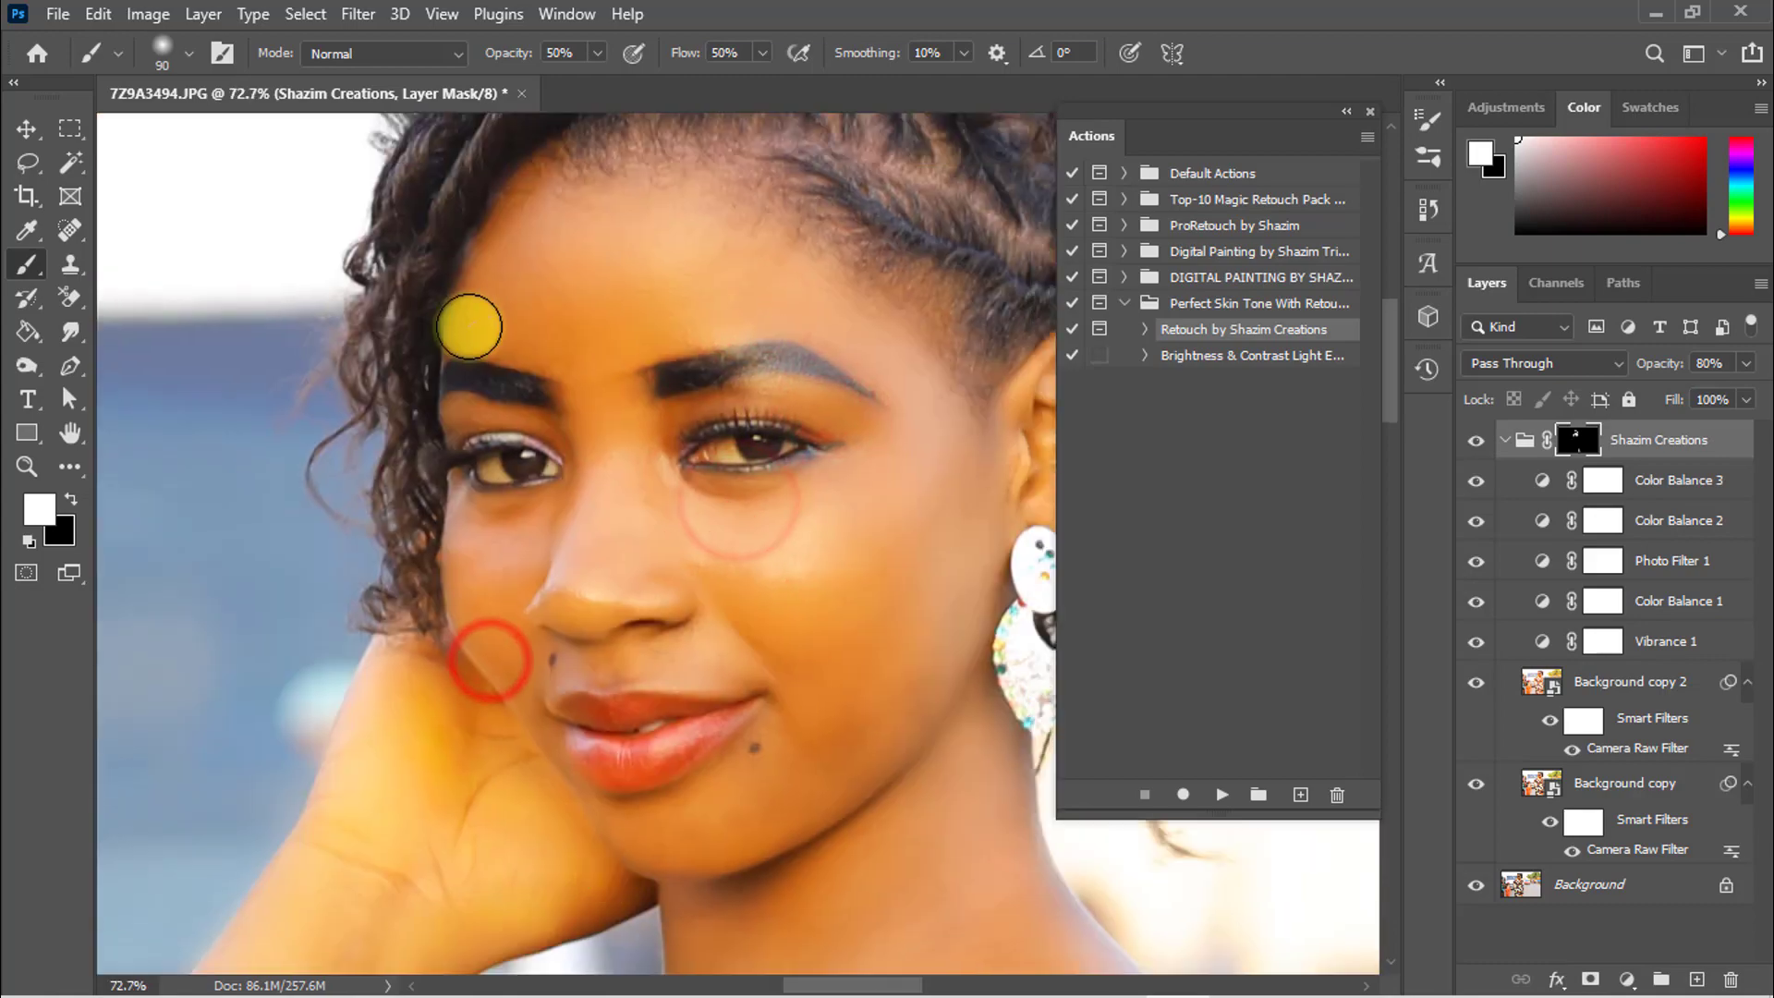
pyautogui.press('[')
pyautogui.press('[')
pyautogui.press('[')
pyautogui.press('[')
pyautogui.press('[')
# Paint more of the forehead into the mask and check the whole portrait
pyautogui.moveTo(463, 331); pyautogui.dragTo(665, 246)
pyautogui.moveTo(729, 190); pyautogui.dragTo(802, 254)
pyautogui.moveTo(804, 261); pyautogui.dragTo(784, 263)
pyautogui.moveTo(785, 264); pyautogui.dragTo(777, 282)
pyautogui.scroll(2, 738, 378)
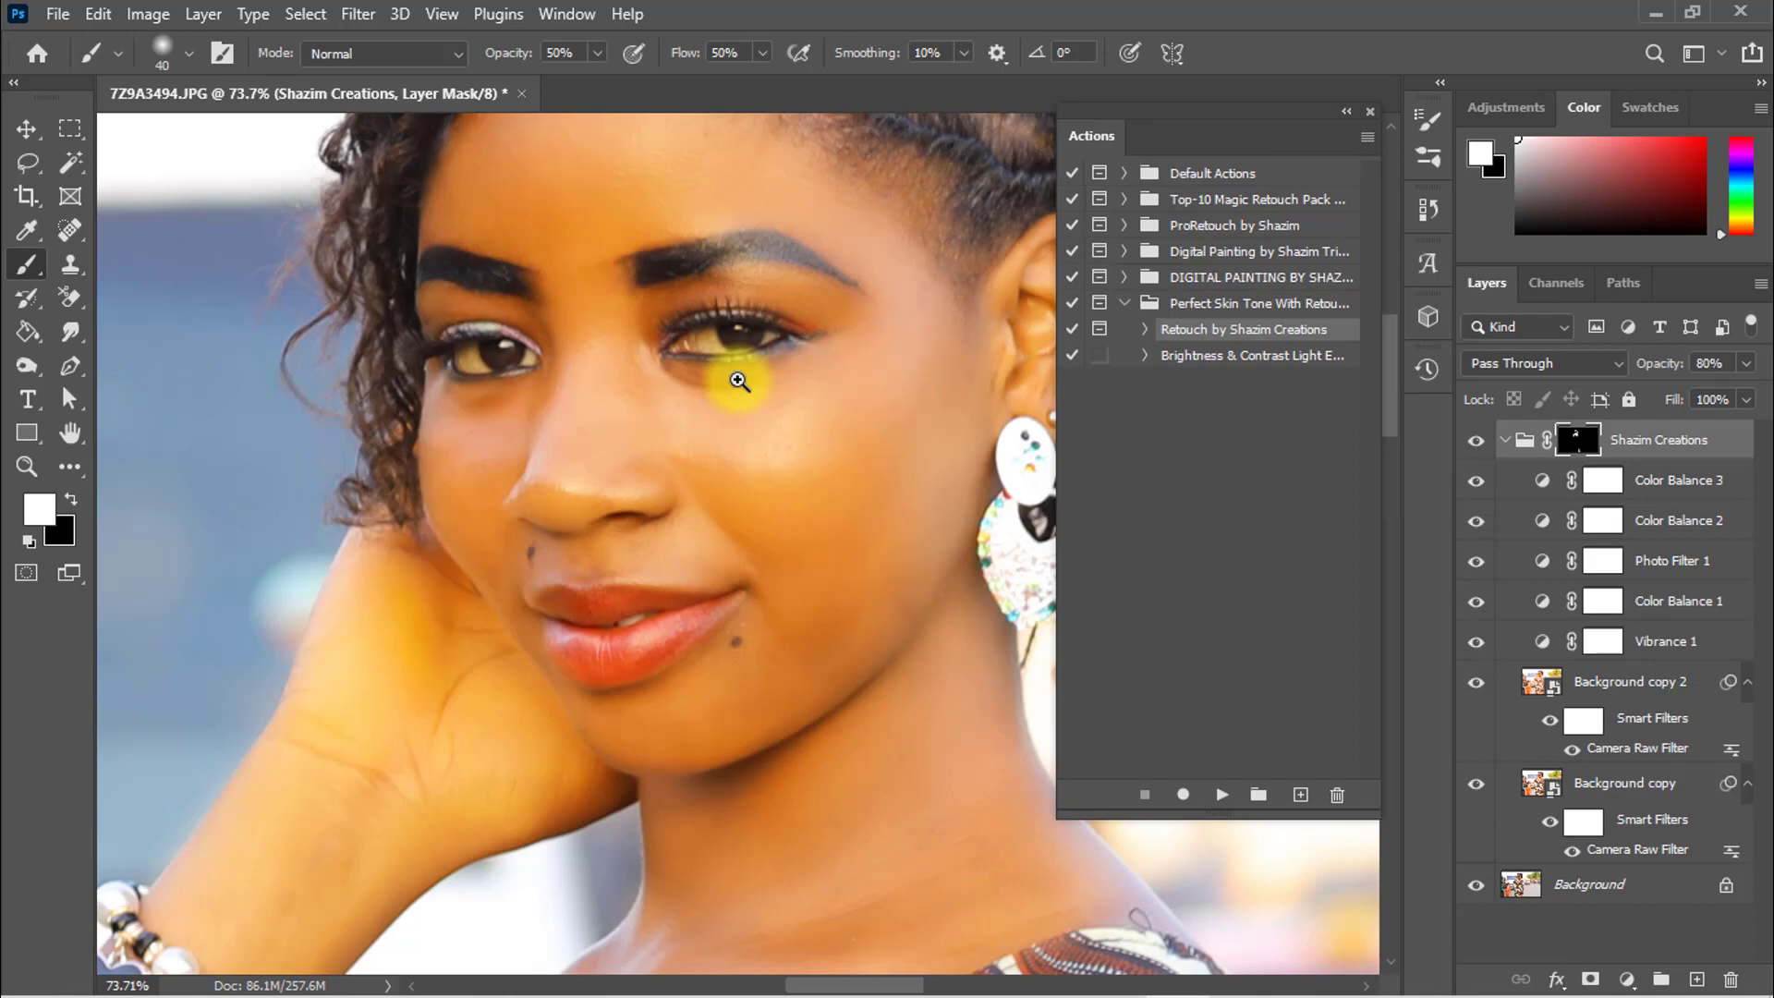
pyautogui.moveTo(621, 258); pyautogui.dragTo(645, 318)
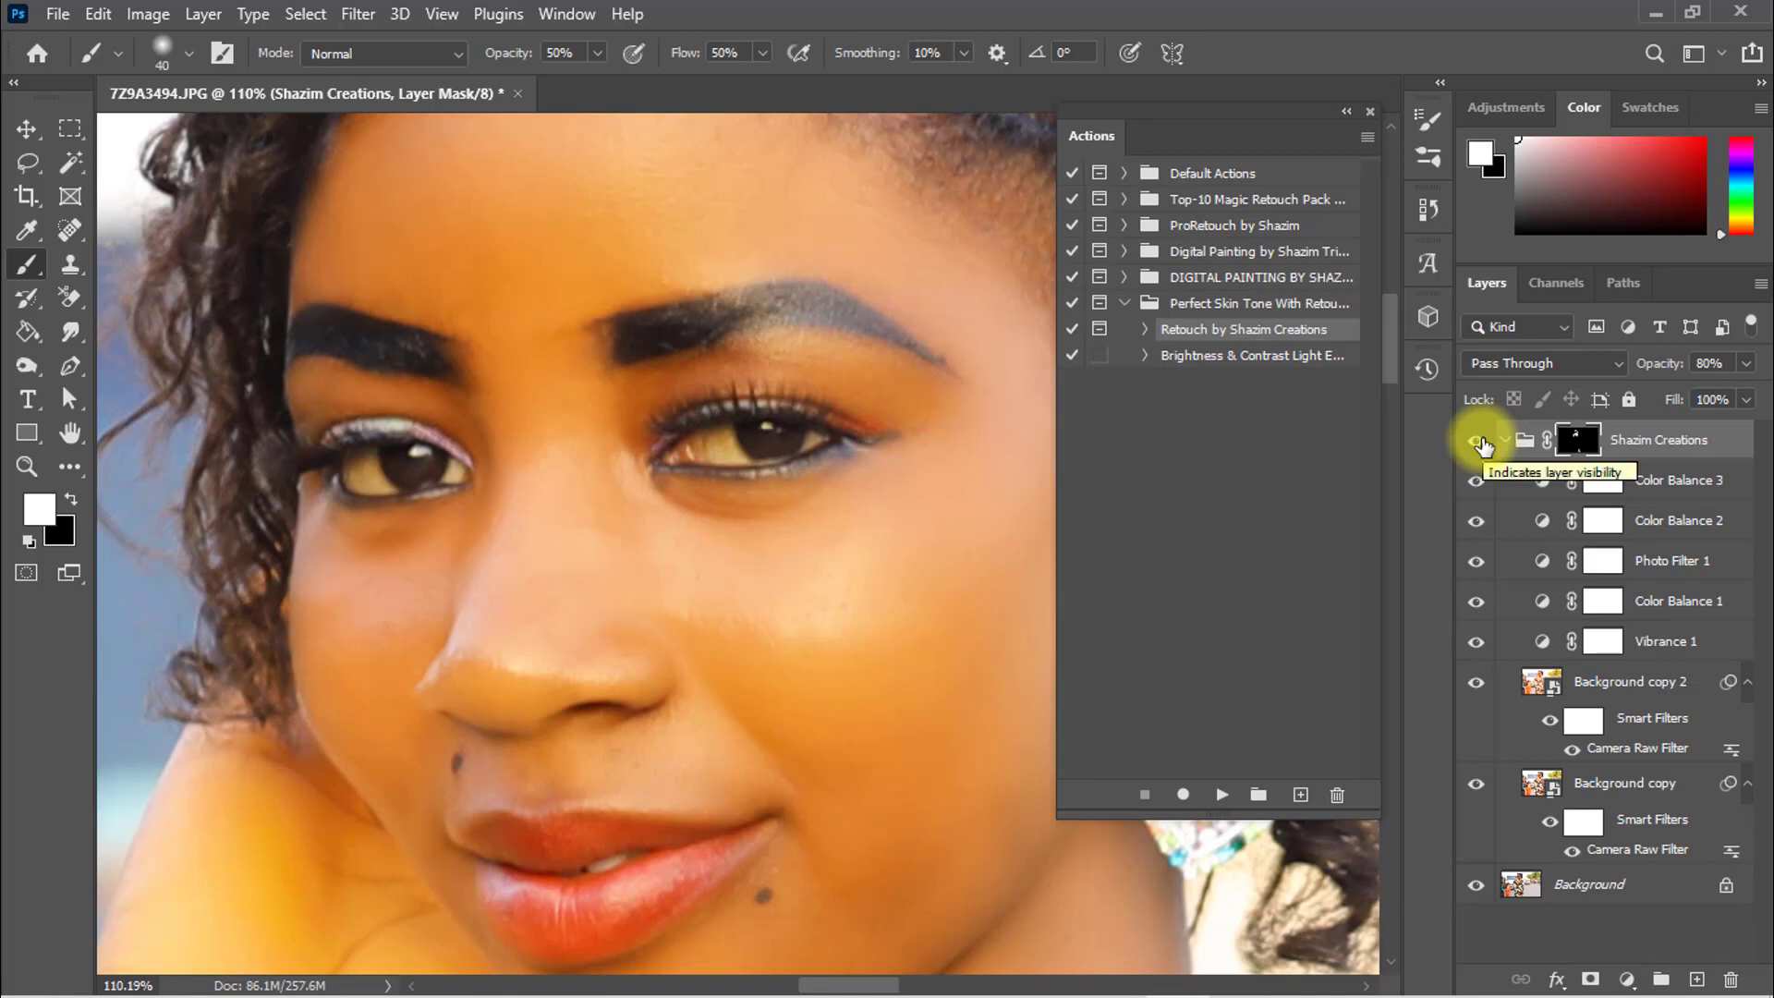
# Hide and re-show the Shazim Creations group to compare, then collapse it
pyautogui.click(1478, 442)
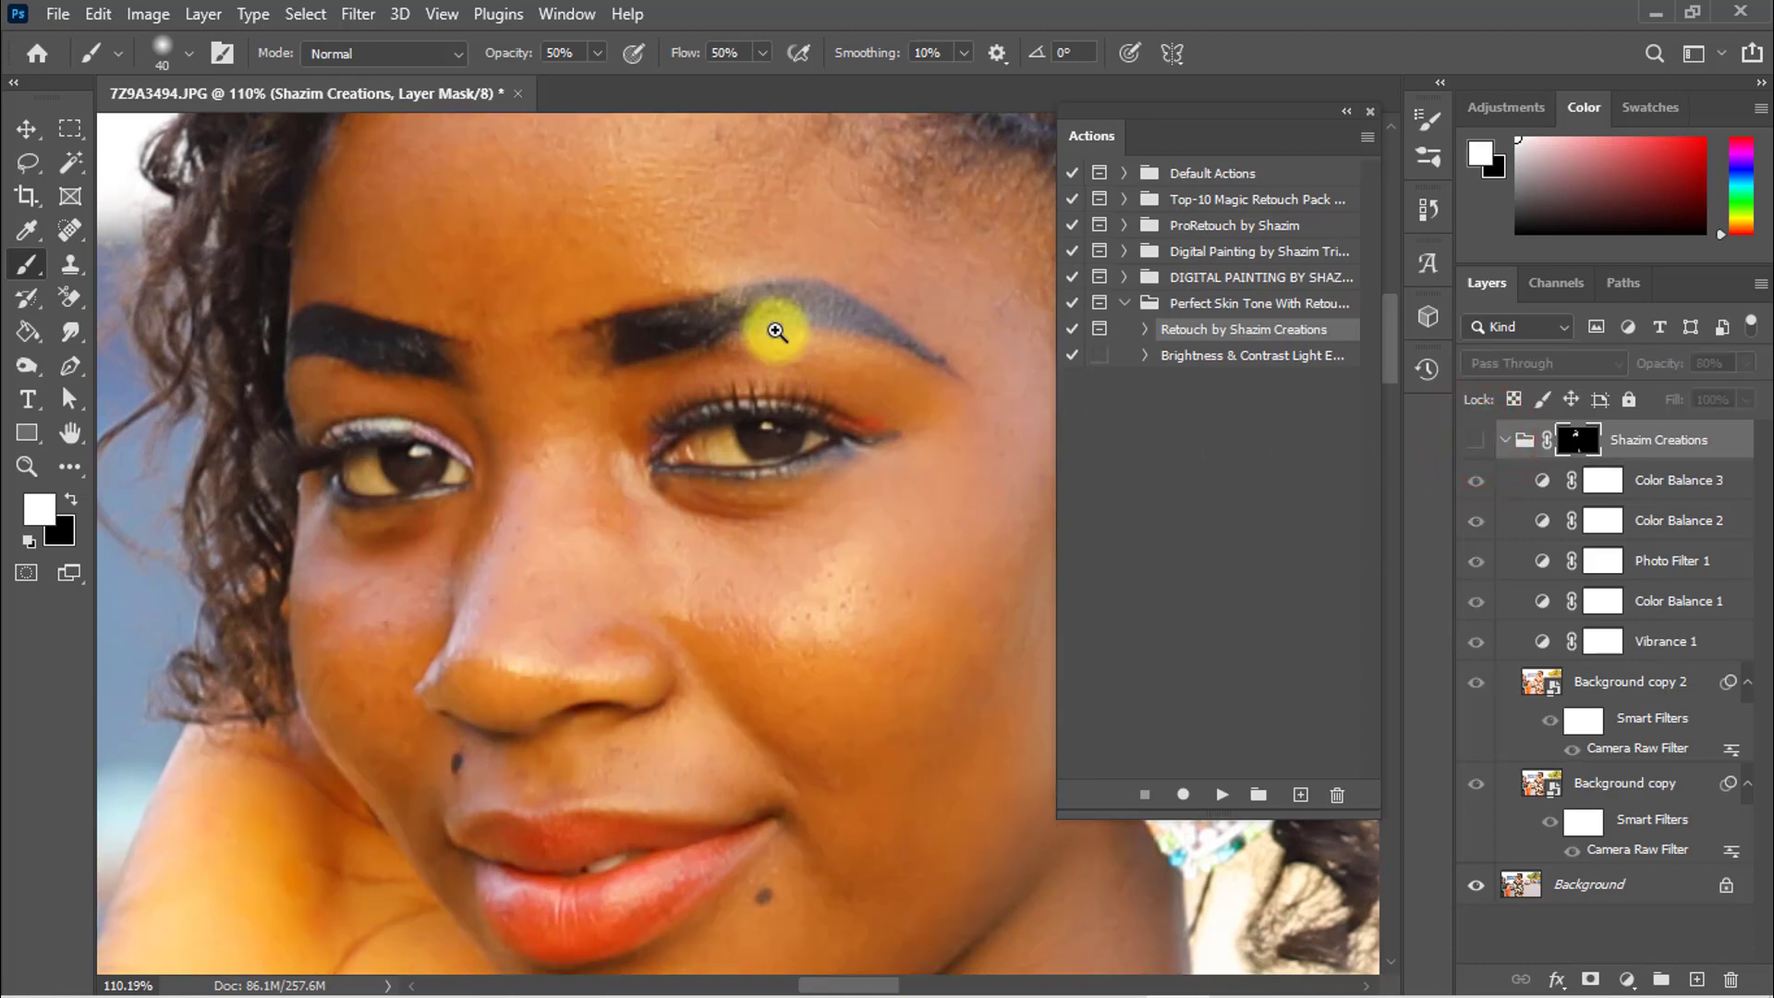
pyautogui.moveTo(773, 326); pyautogui.dragTo(752, 323)
pyautogui.click(1476, 443)
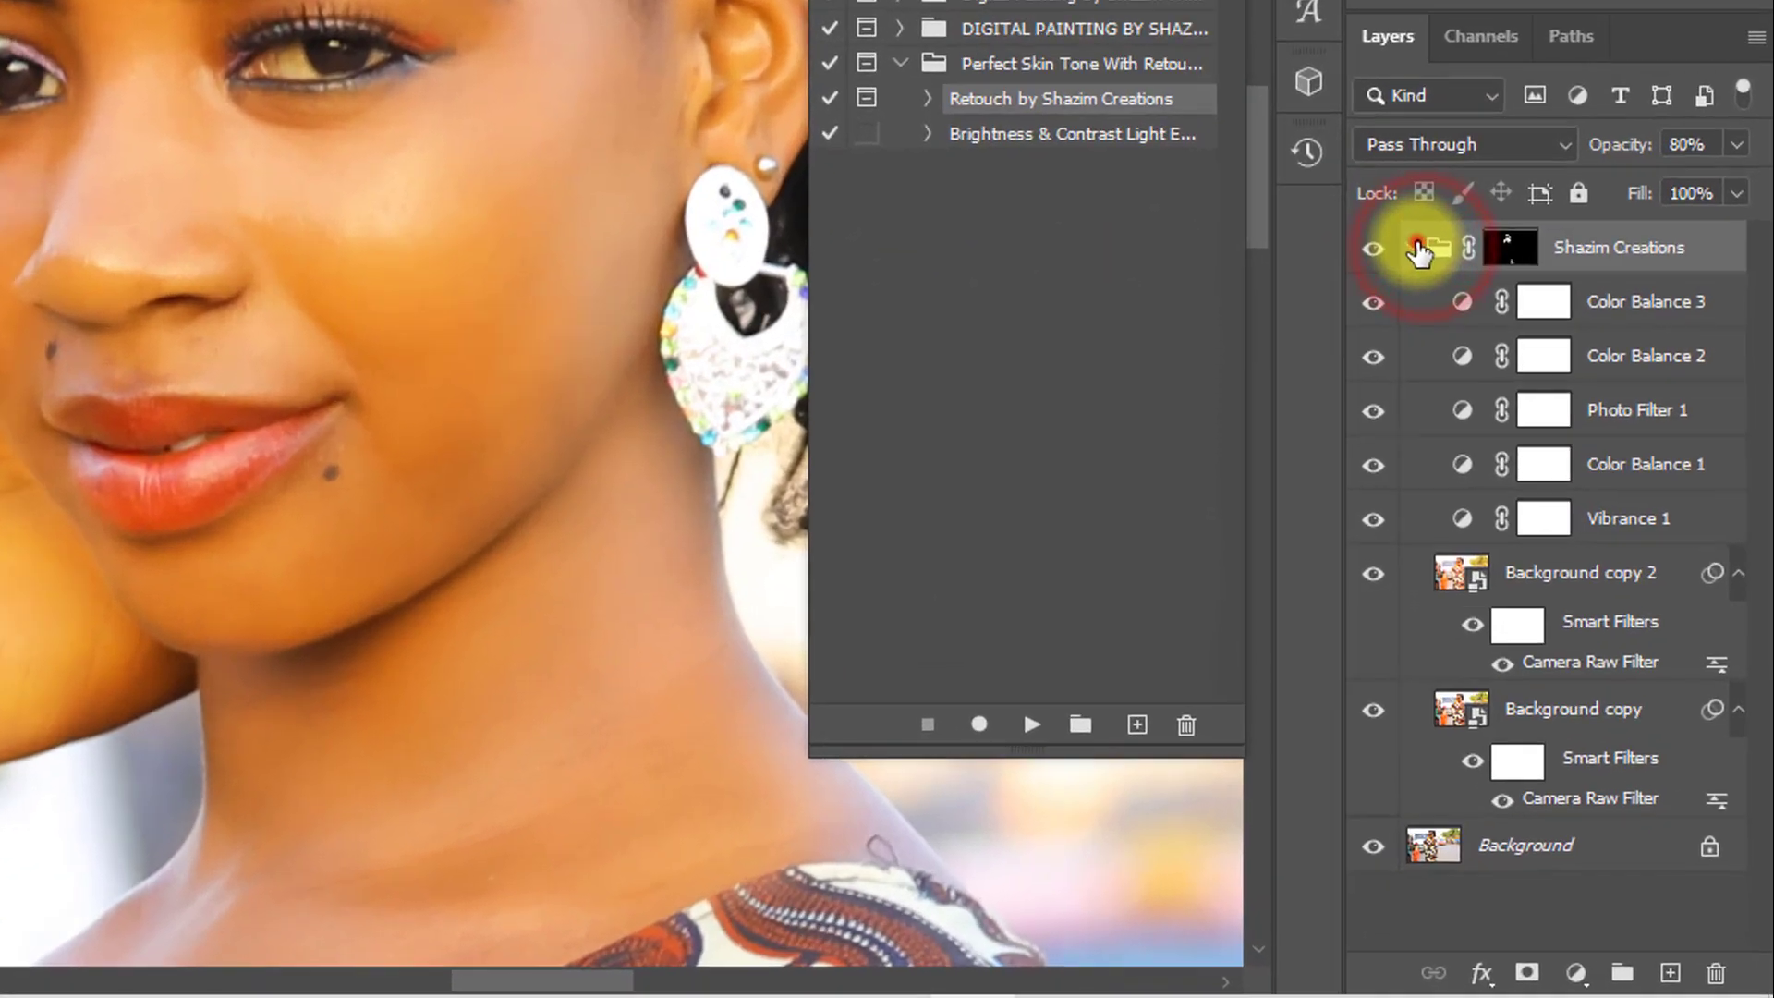
pyautogui.click(1506, 441)
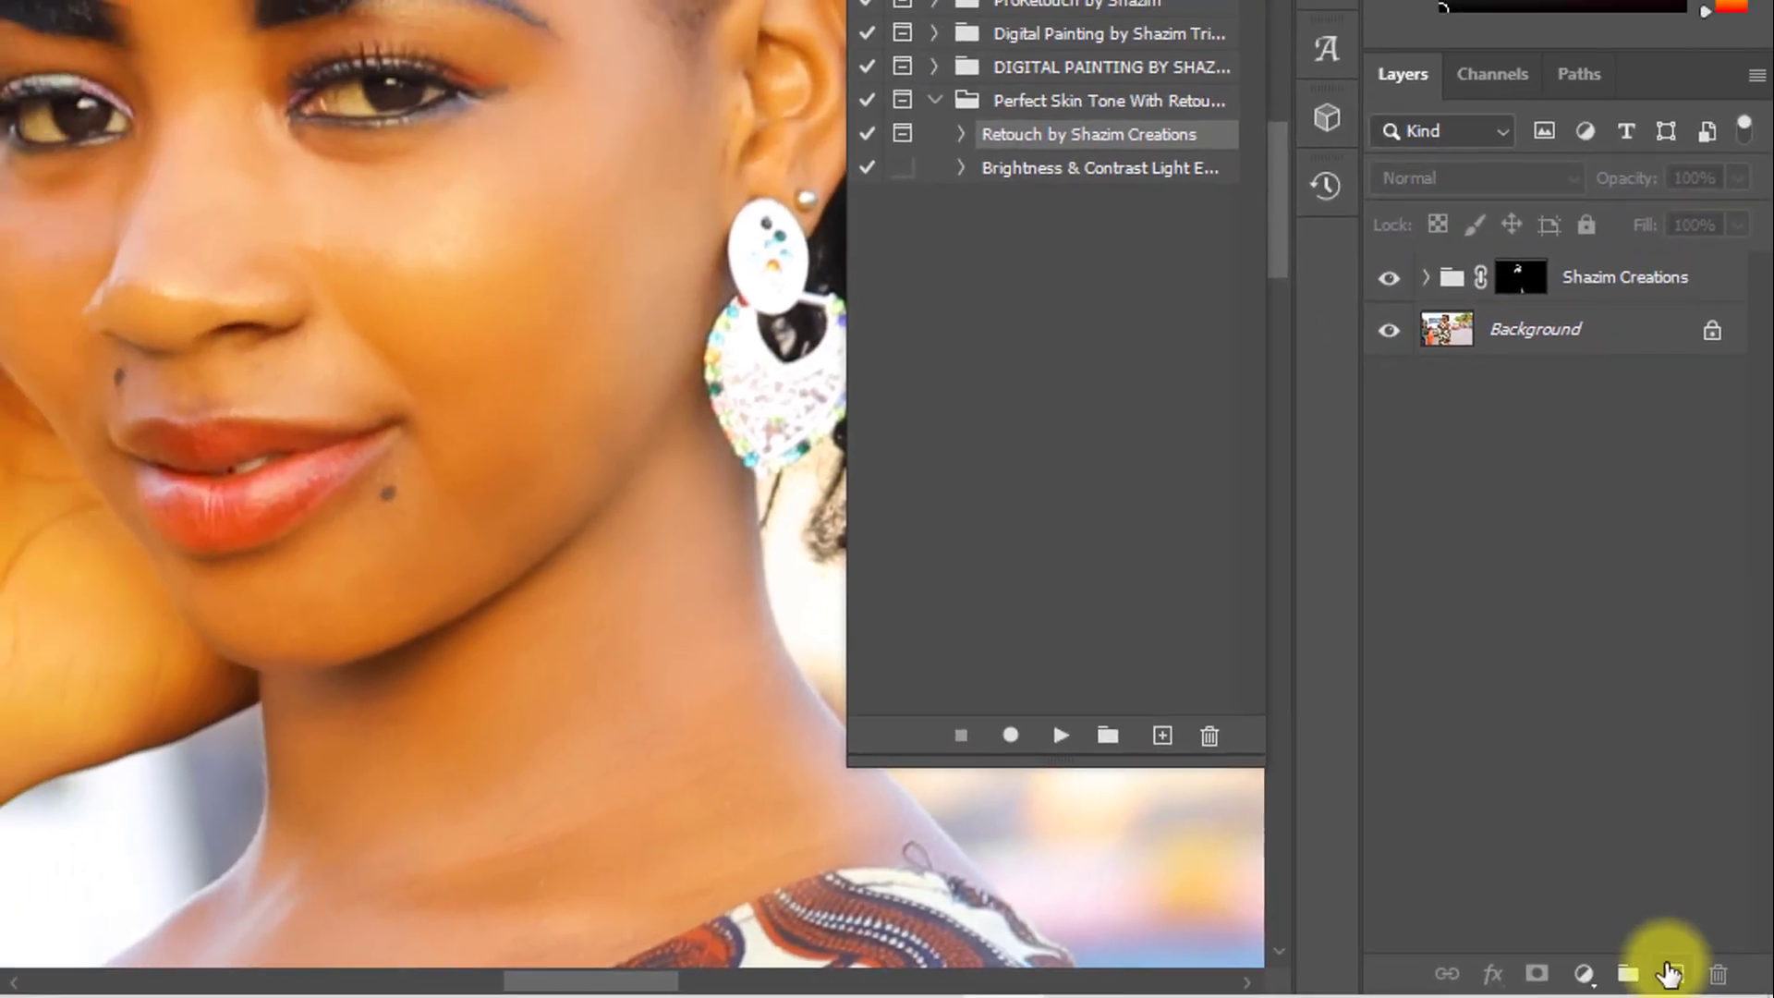
# Add Layer 1 and apply the merged visible image into it in Multiply mode
pyautogui.click(1645, 967)
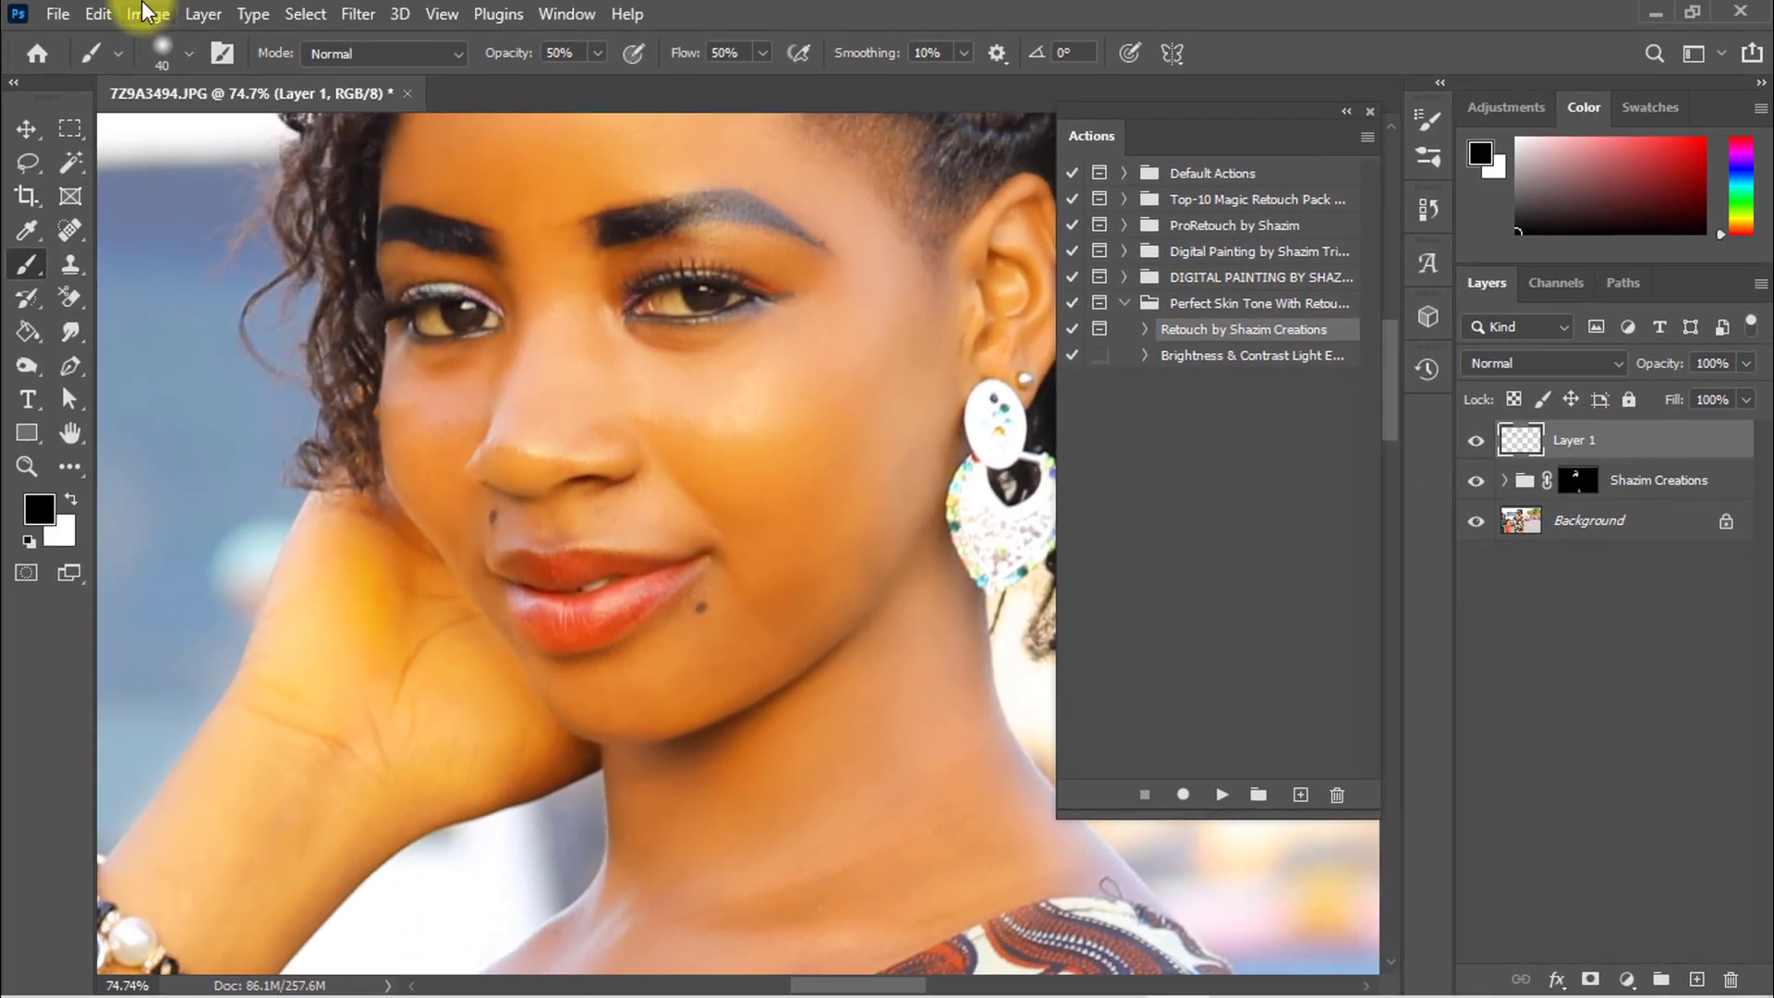
pyautogui.click(146, 14)
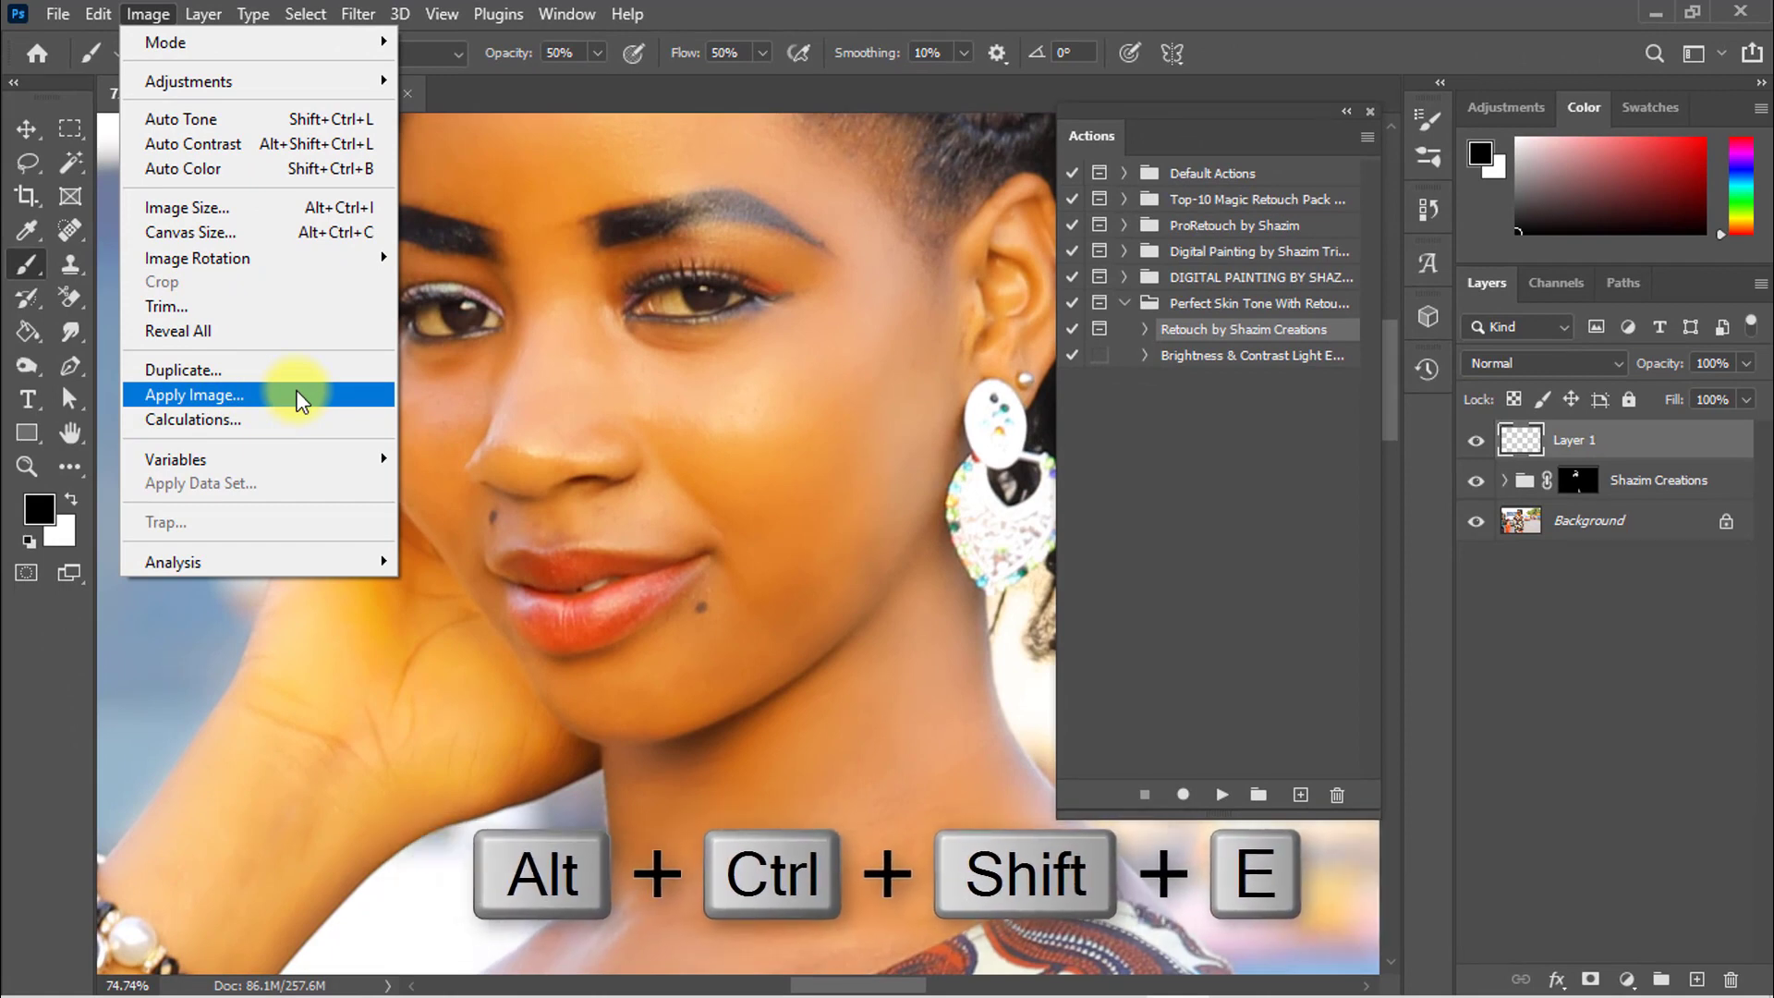
pyautogui.click(296, 395)
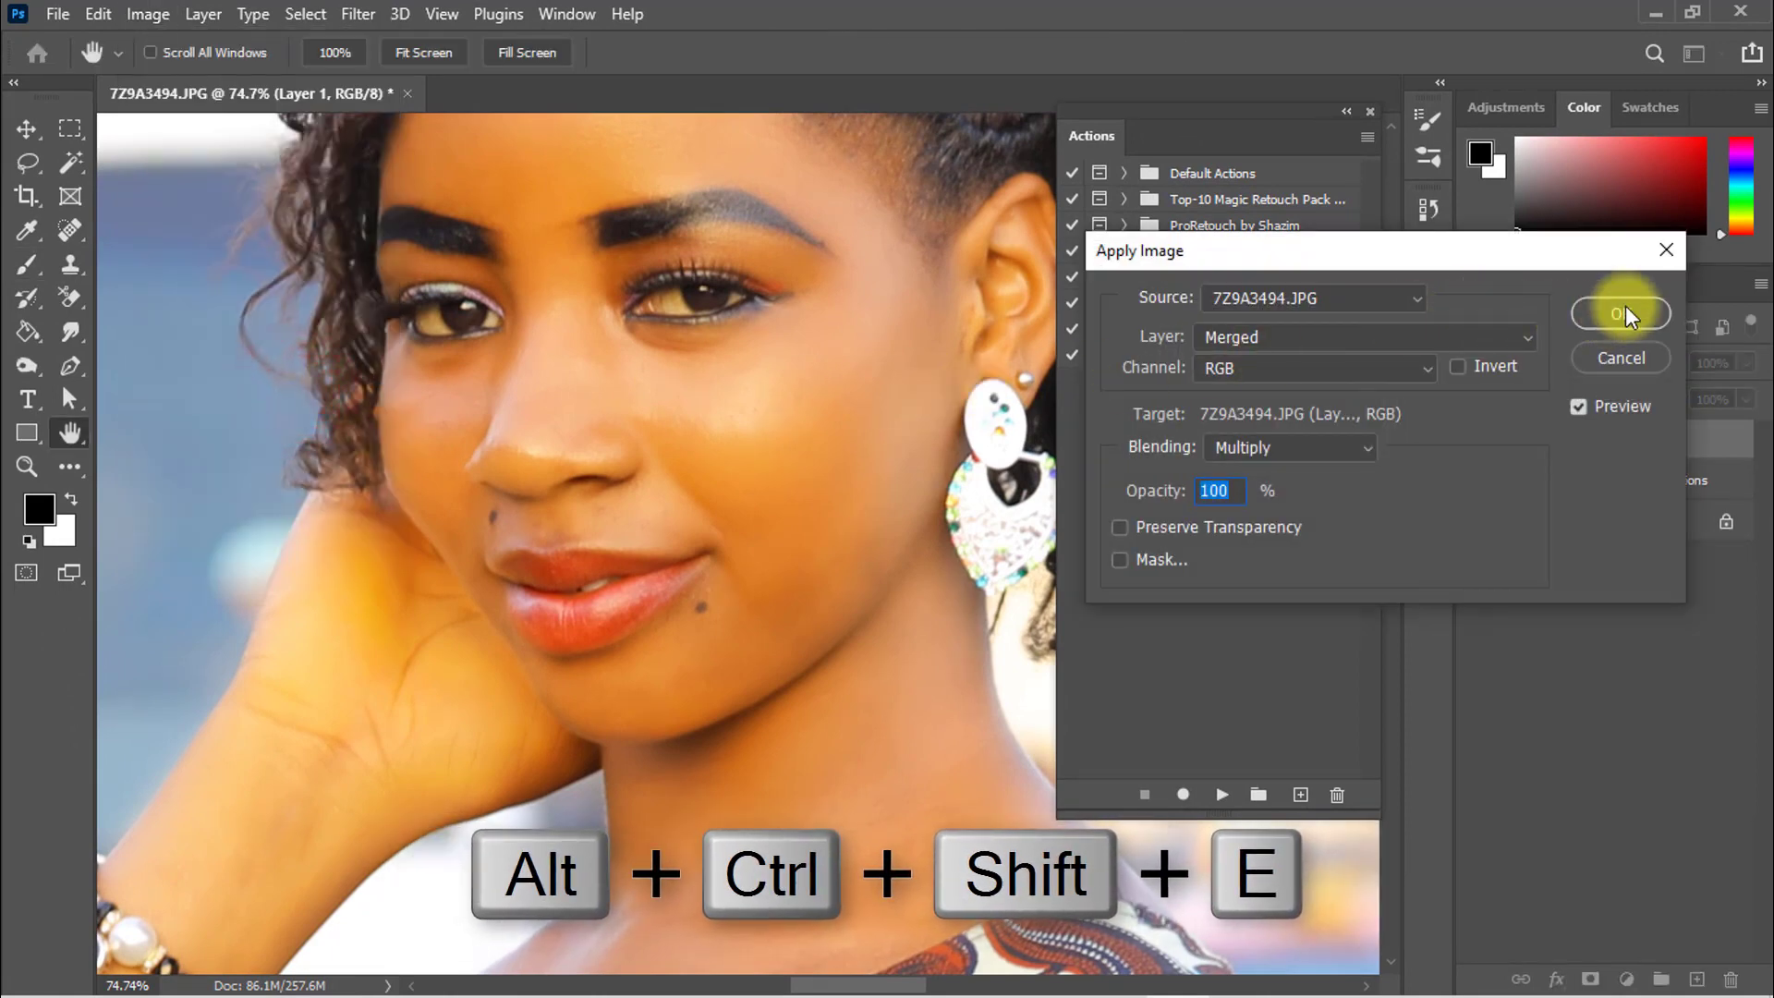
pyautogui.click(1627, 314)
pyautogui.press('b')
pyautogui.moveTo(756, 334)
pyautogui.mouseDown()
pyautogui.moveTo(685, 532)
pyautogui.moveTo(630, 467)
pyautogui.mouseUp()
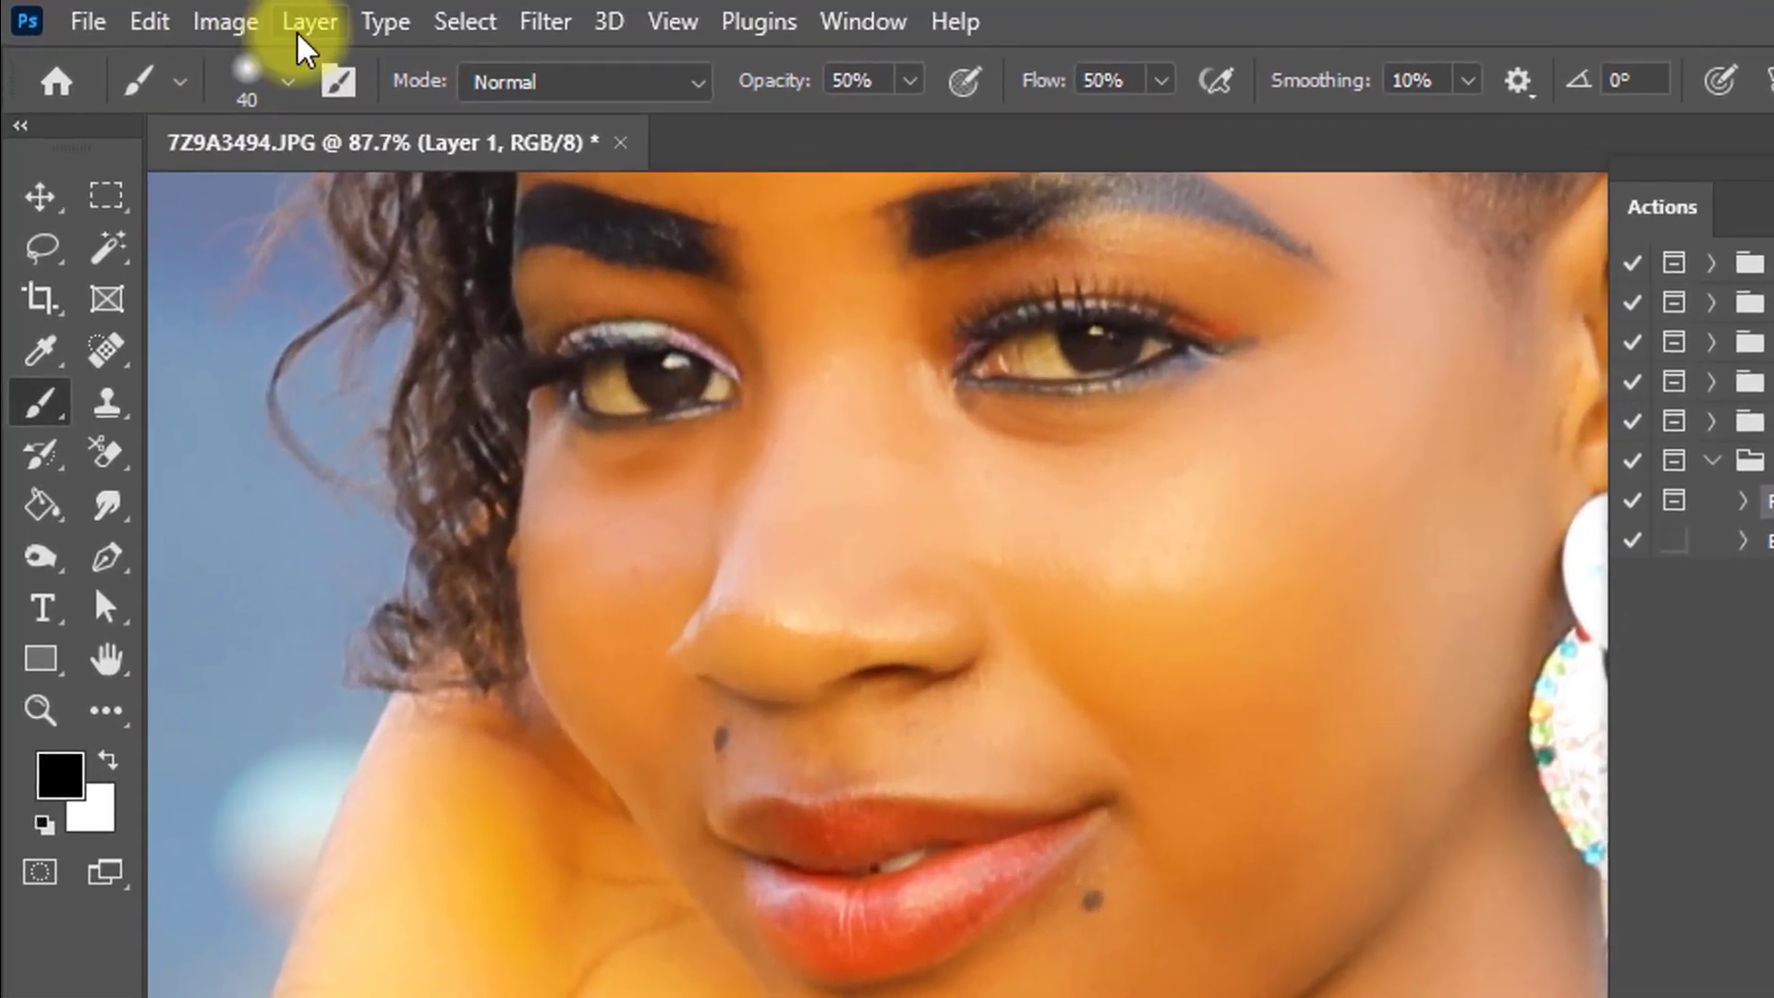
# Open Selective Color from the Image > Adjustments menu
pyautogui.click(213, 22)
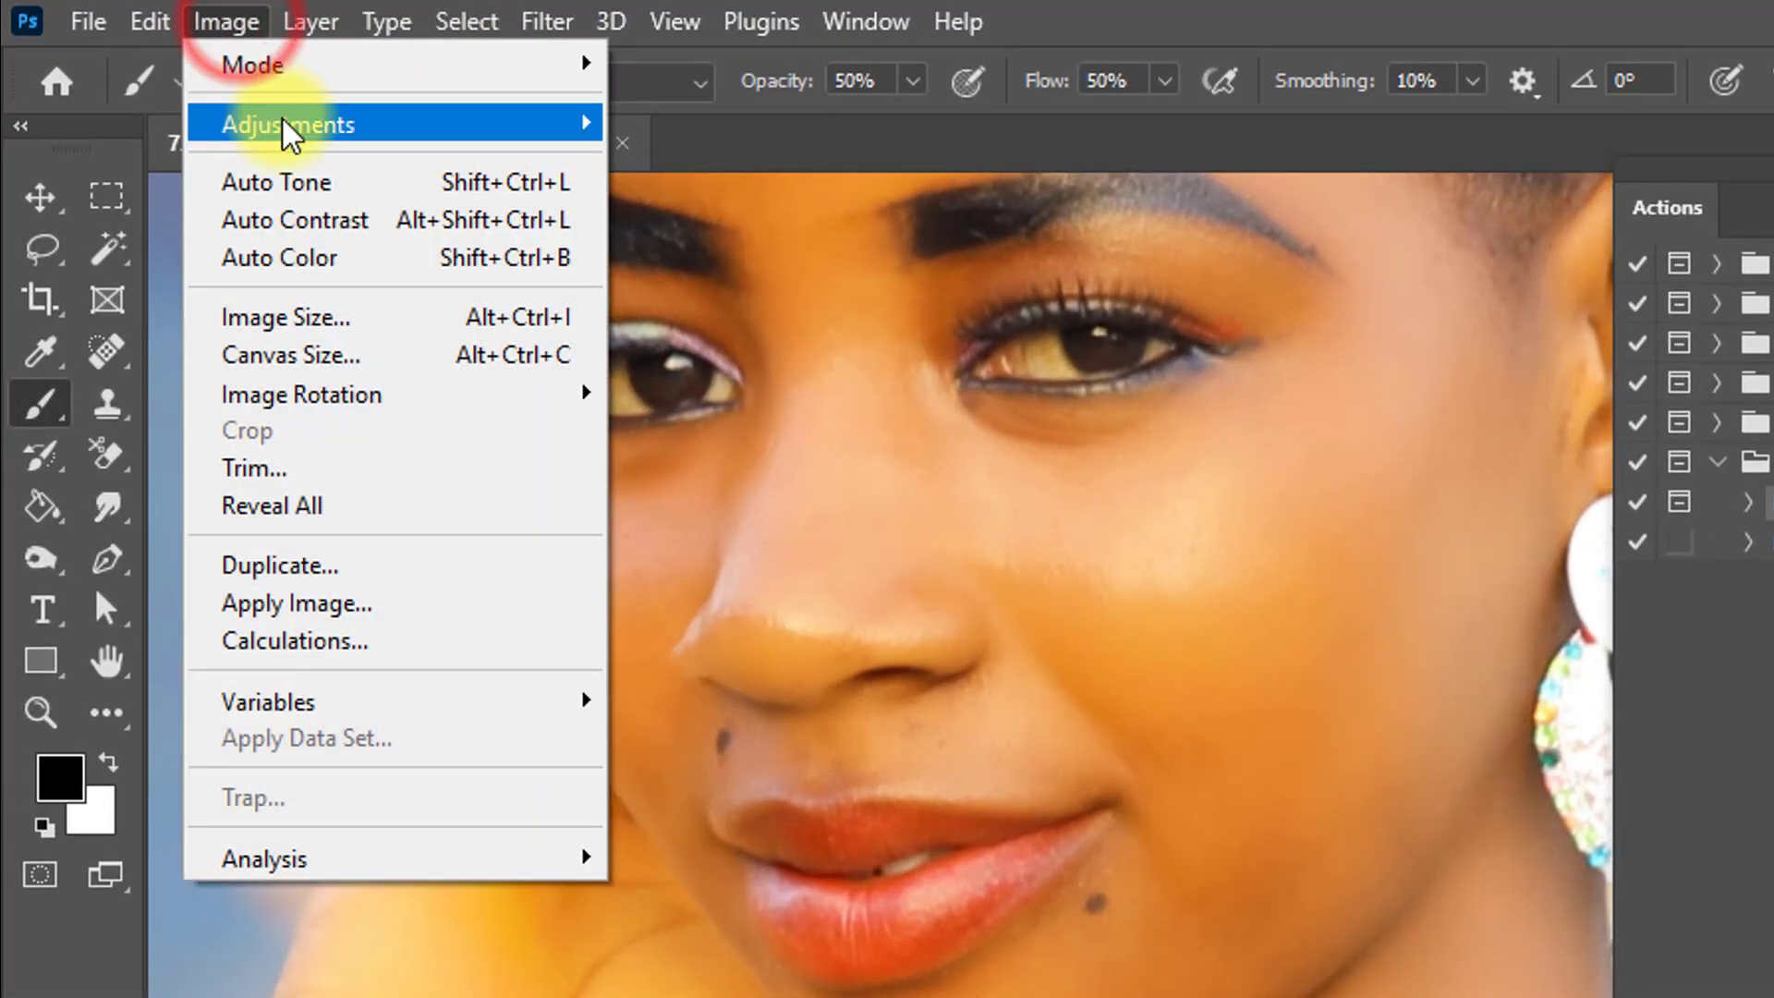
pyautogui.moveTo(431, 128)
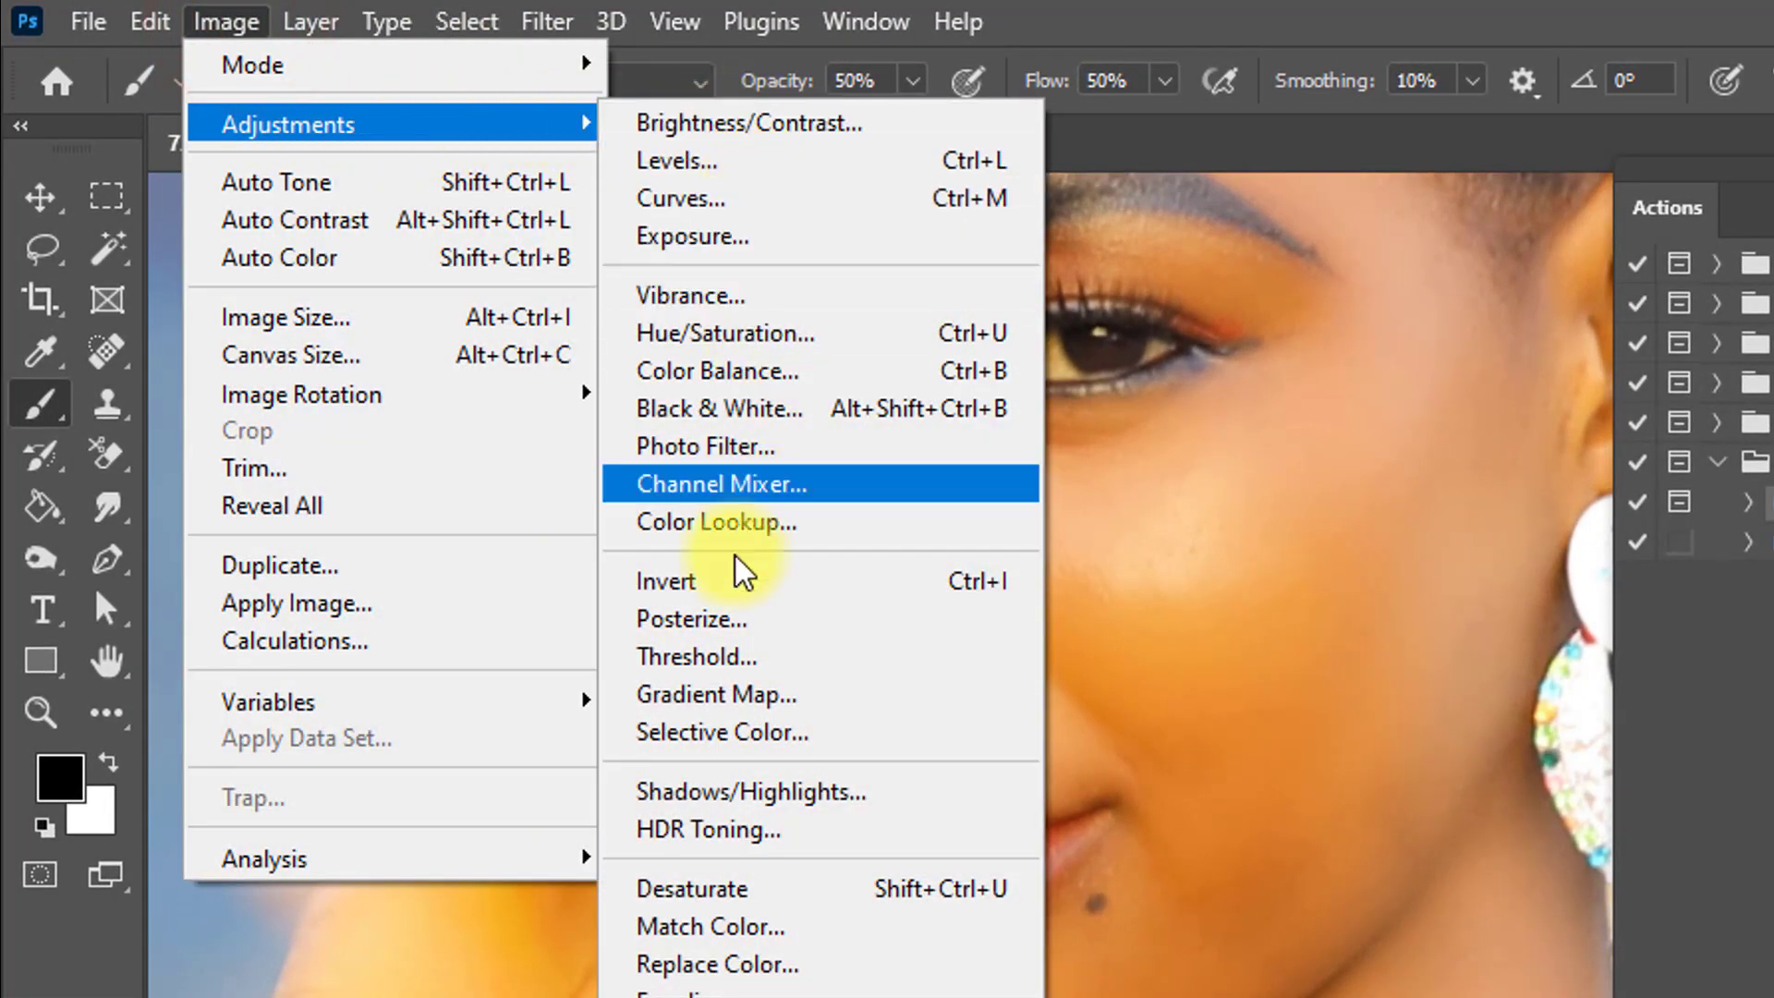
pyautogui.click(823, 739)
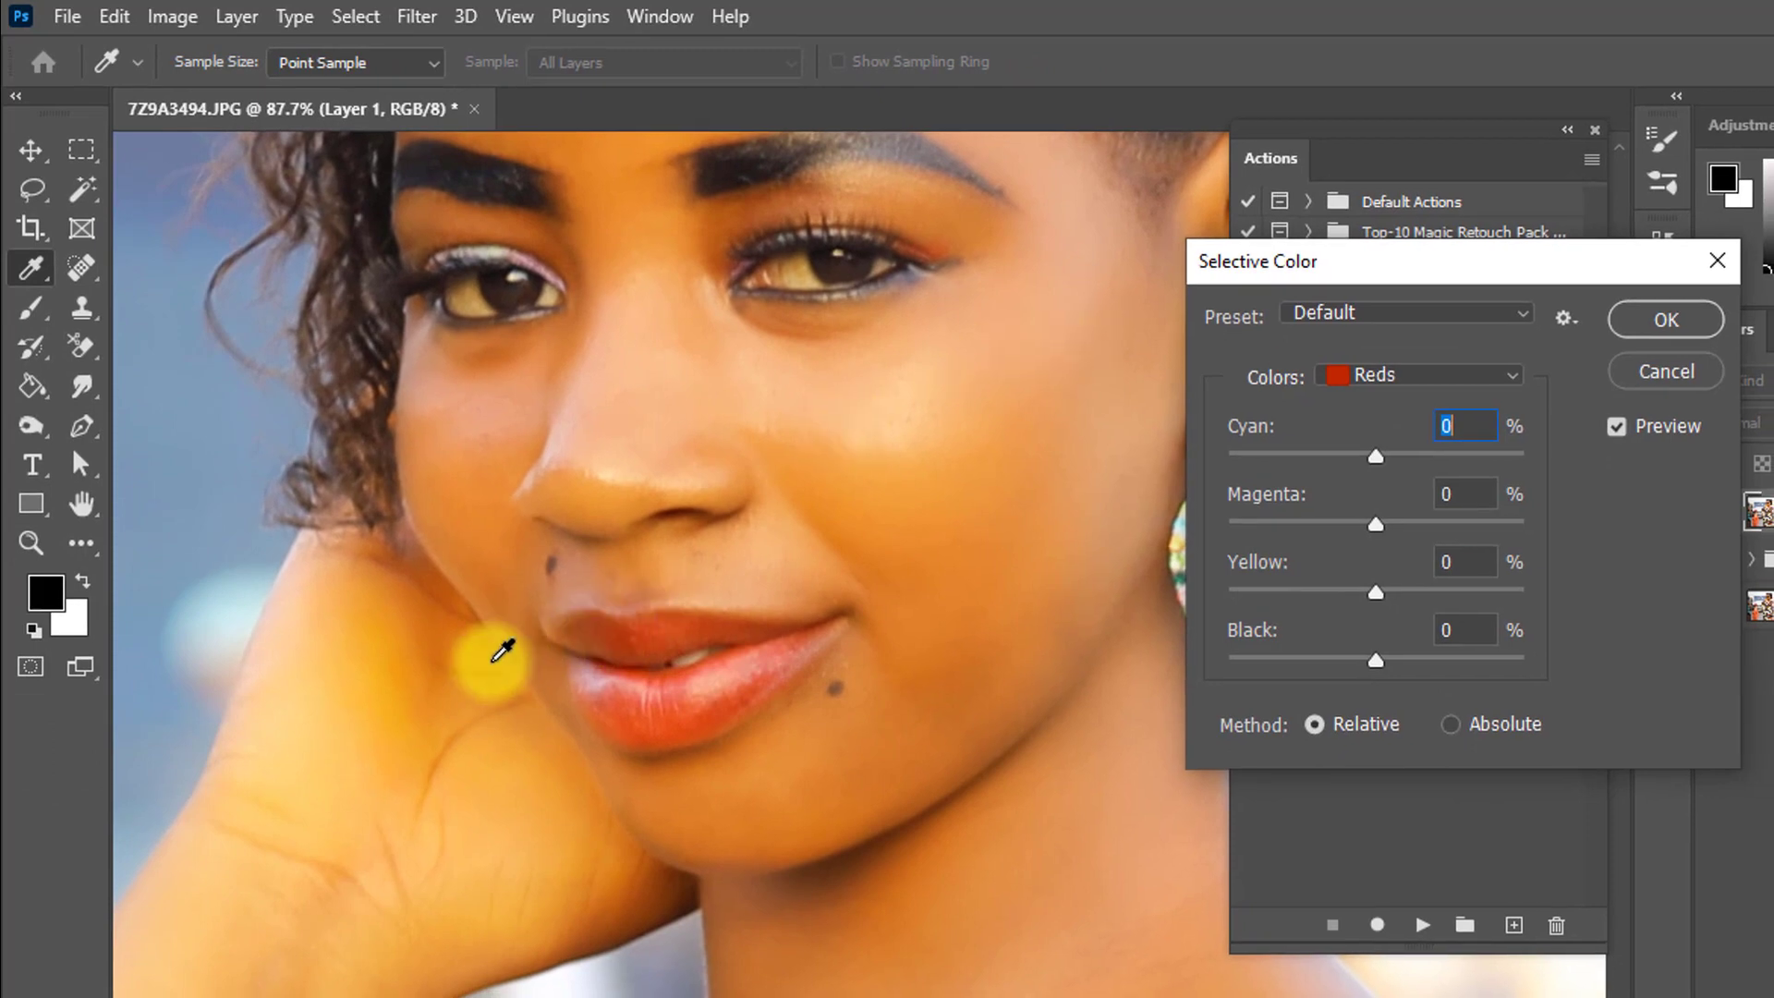
# Target the Yellows range and pull its Yellow slider down to about -55%
pyautogui.click(416, 669)
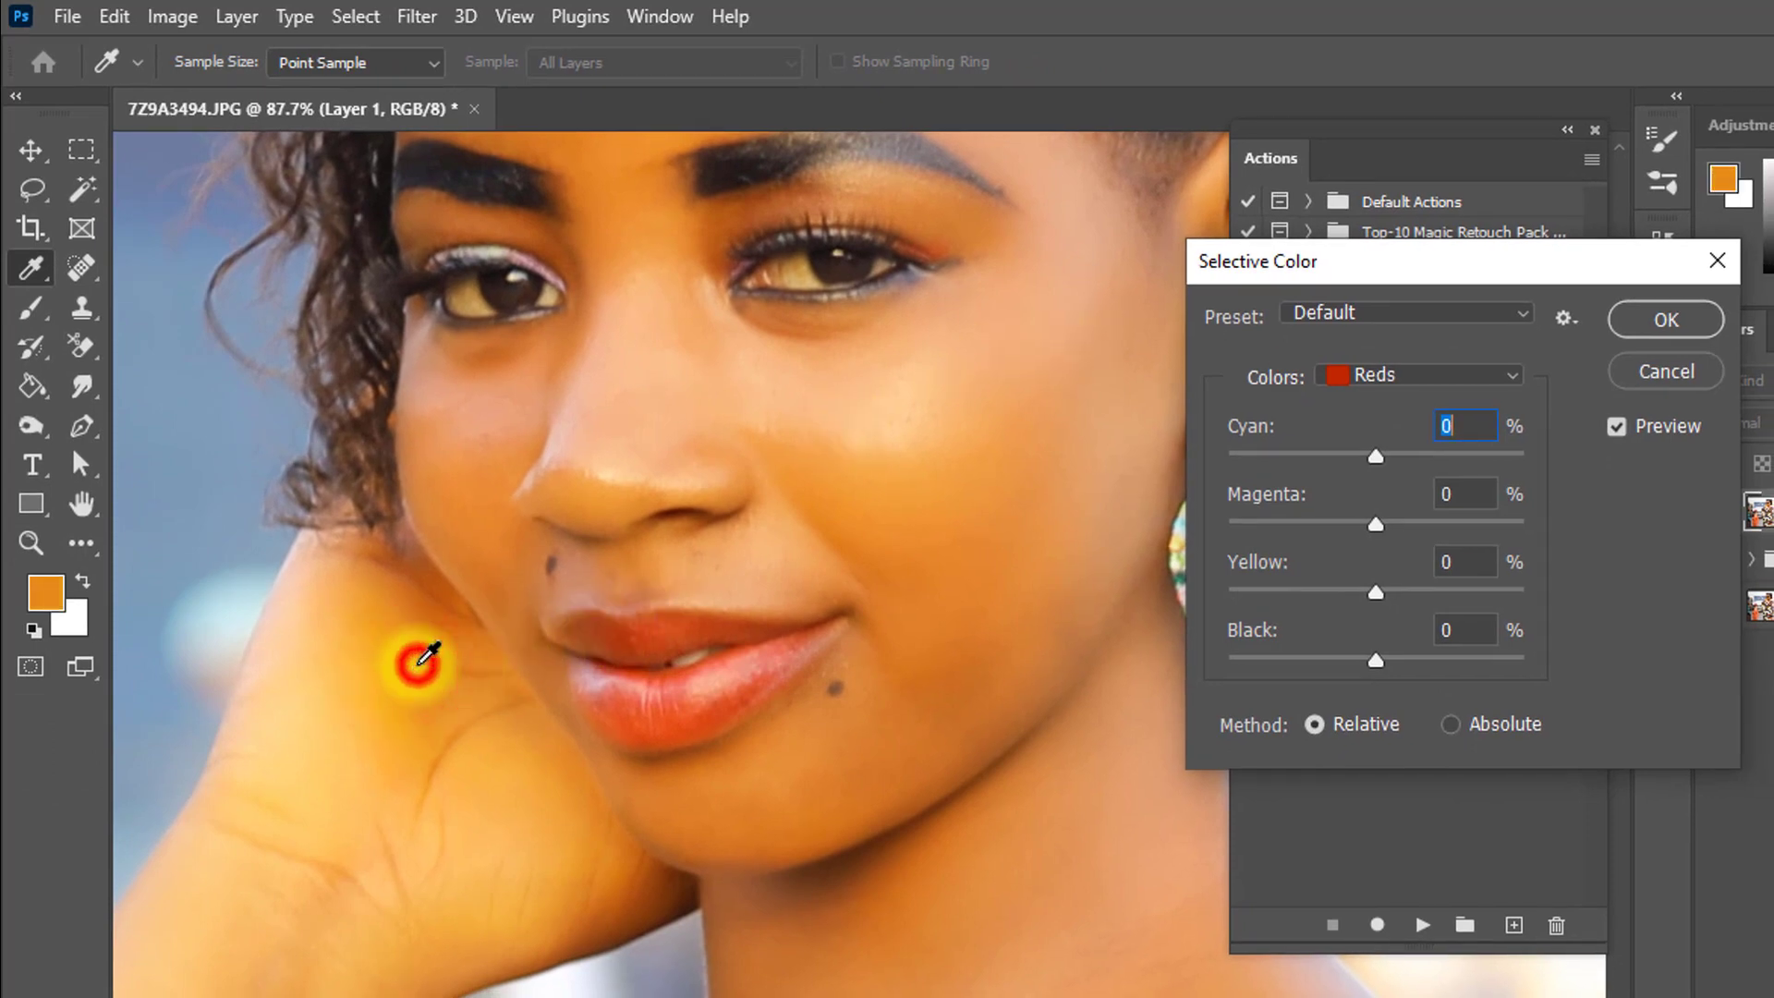
pyautogui.click(381, 665)
pyautogui.click(1405, 364)
pyautogui.click(1416, 436)
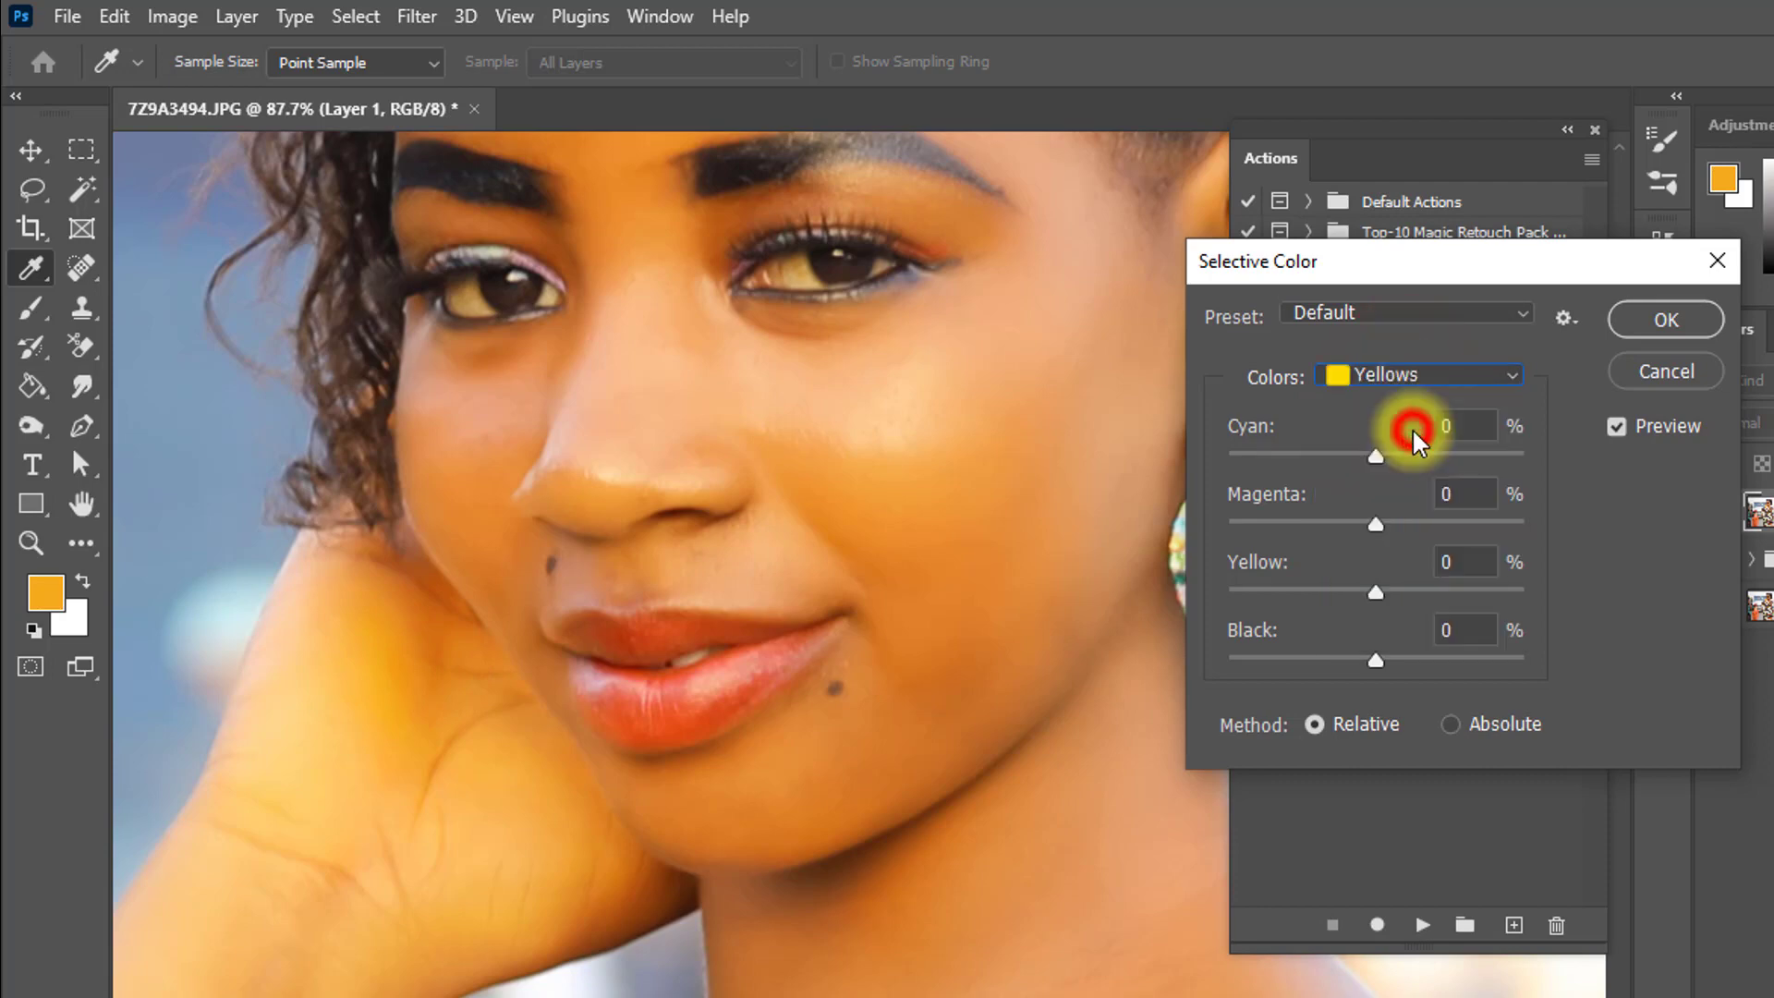
pyautogui.moveTo(1381, 459)
pyautogui.mouseDown()
pyautogui.moveTo(1331, 468)
pyautogui.moveTo(1418, 465)
pyautogui.moveTo(1385, 456)
pyautogui.mouseUp()
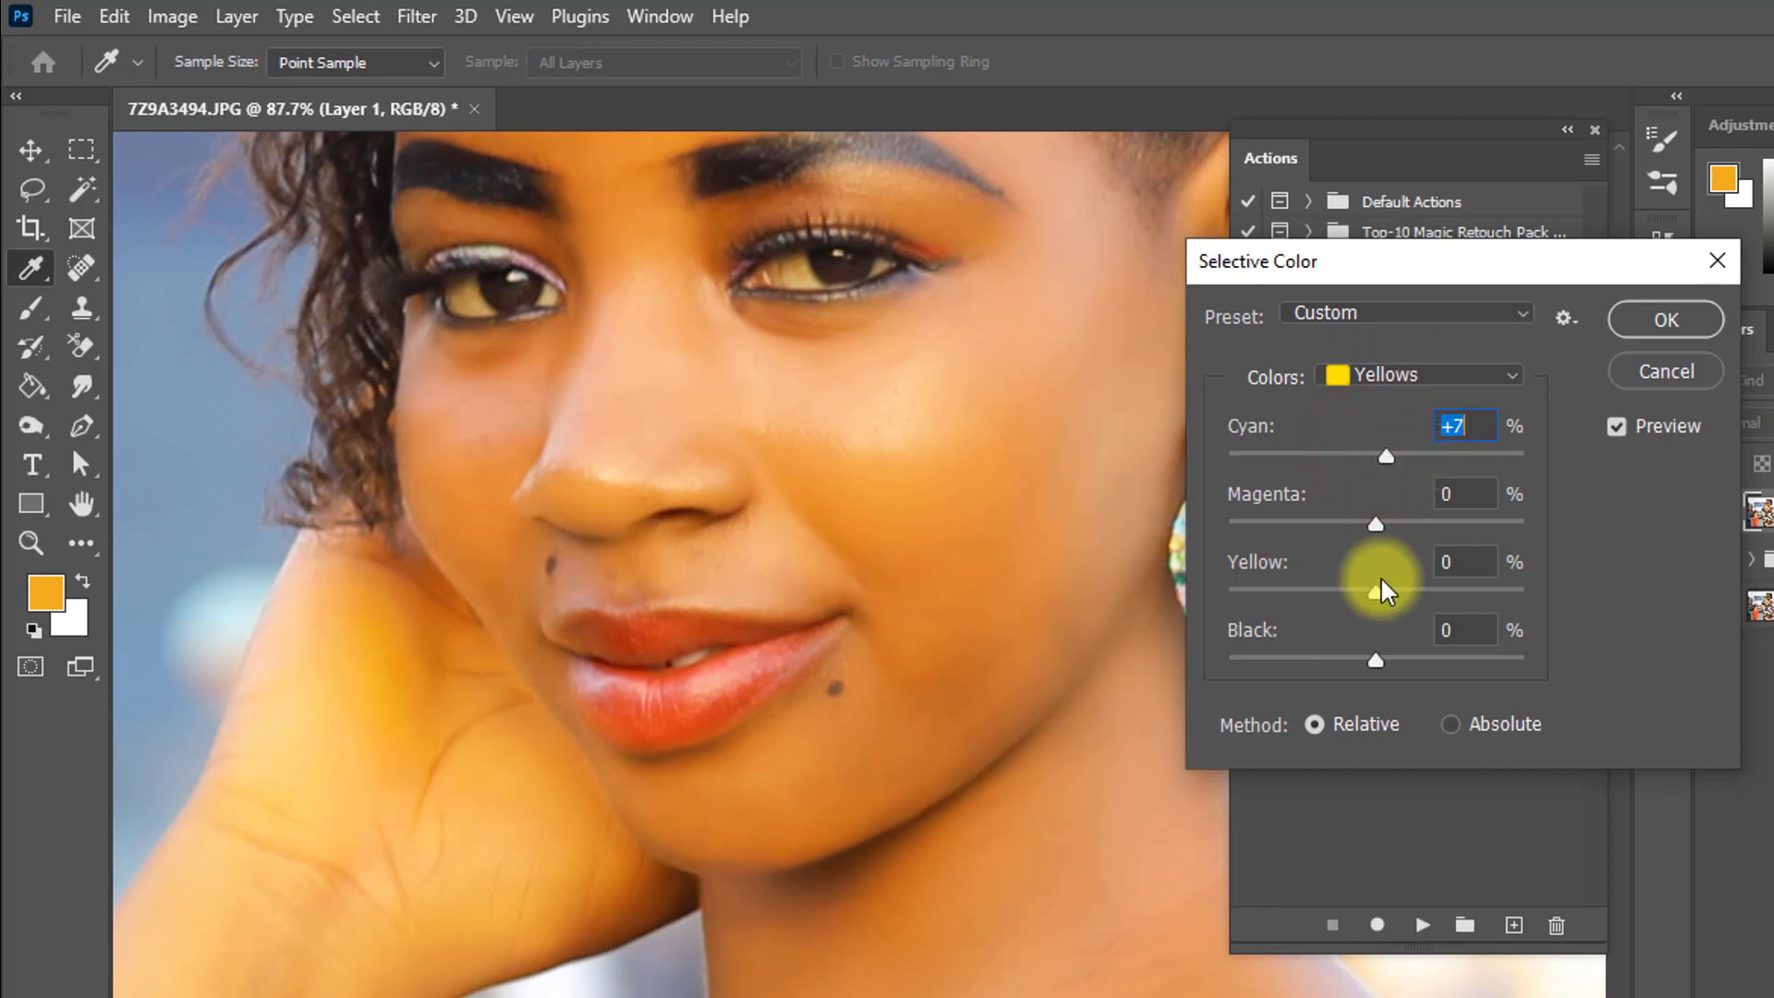
pyautogui.moveTo(1379, 601); pyautogui.dragTo(1321, 598)
pyautogui.moveTo(1376, 658); pyautogui.dragTo(1367, 660)
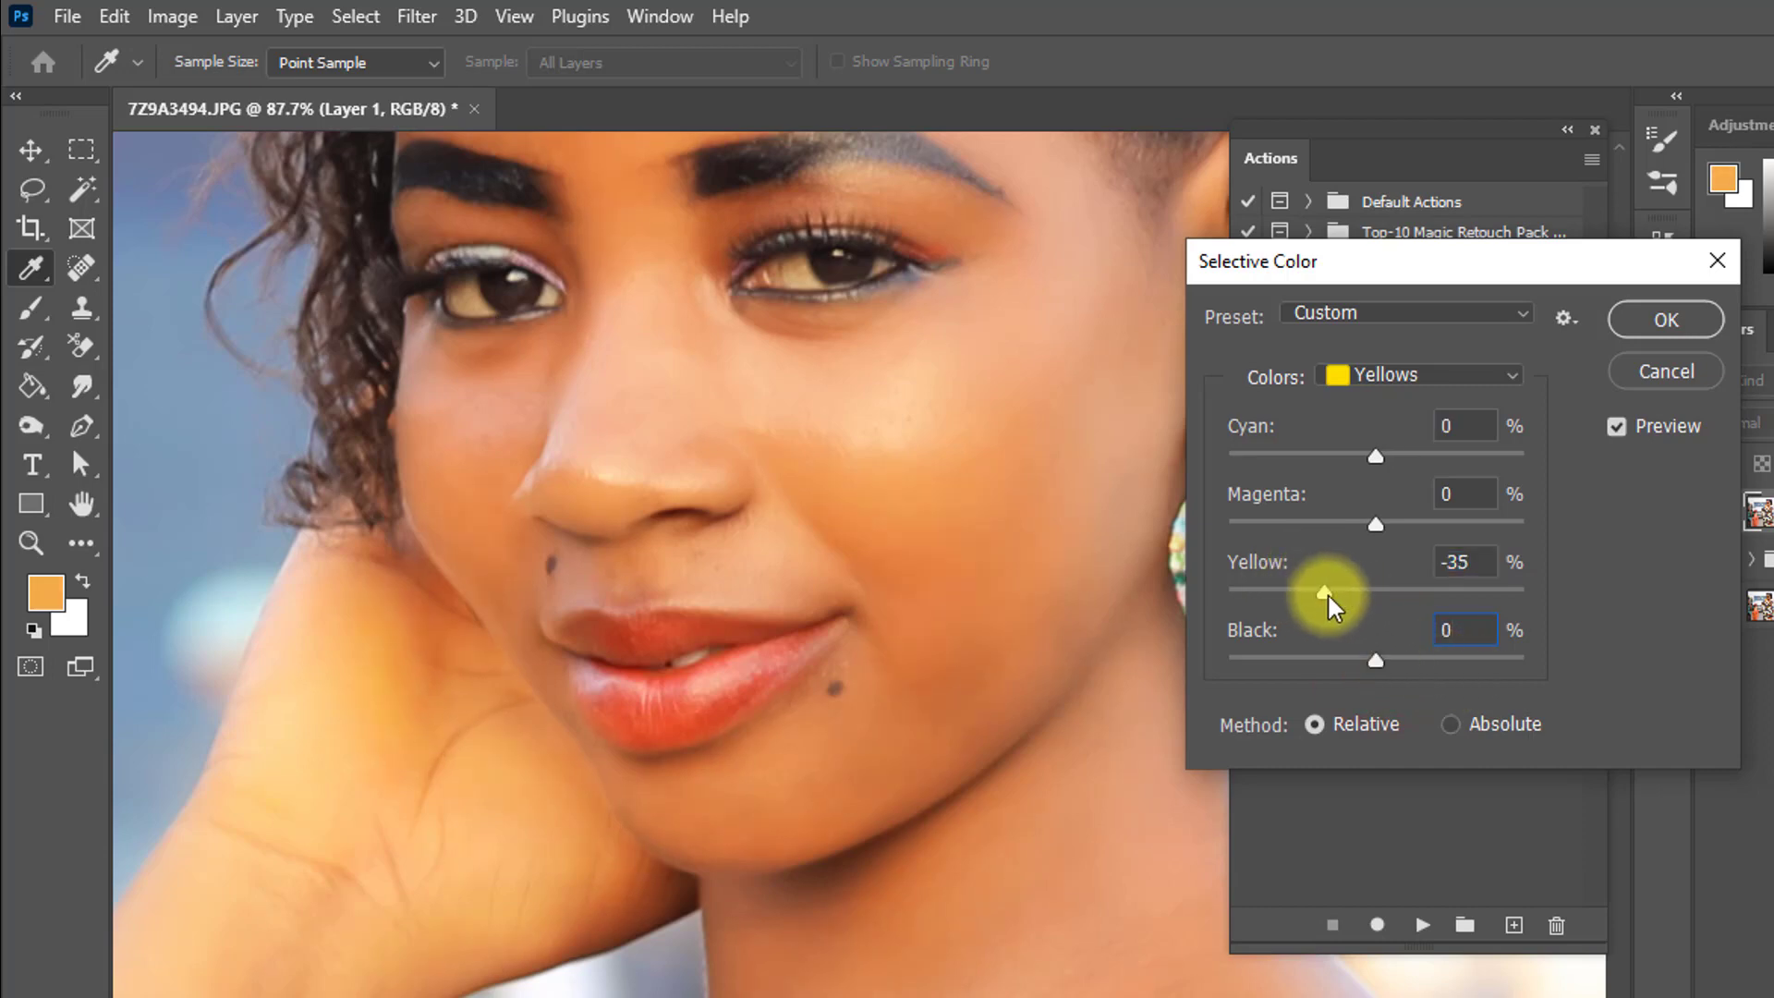
pyautogui.moveTo(1347, 600); pyautogui.dragTo(1275, 603)
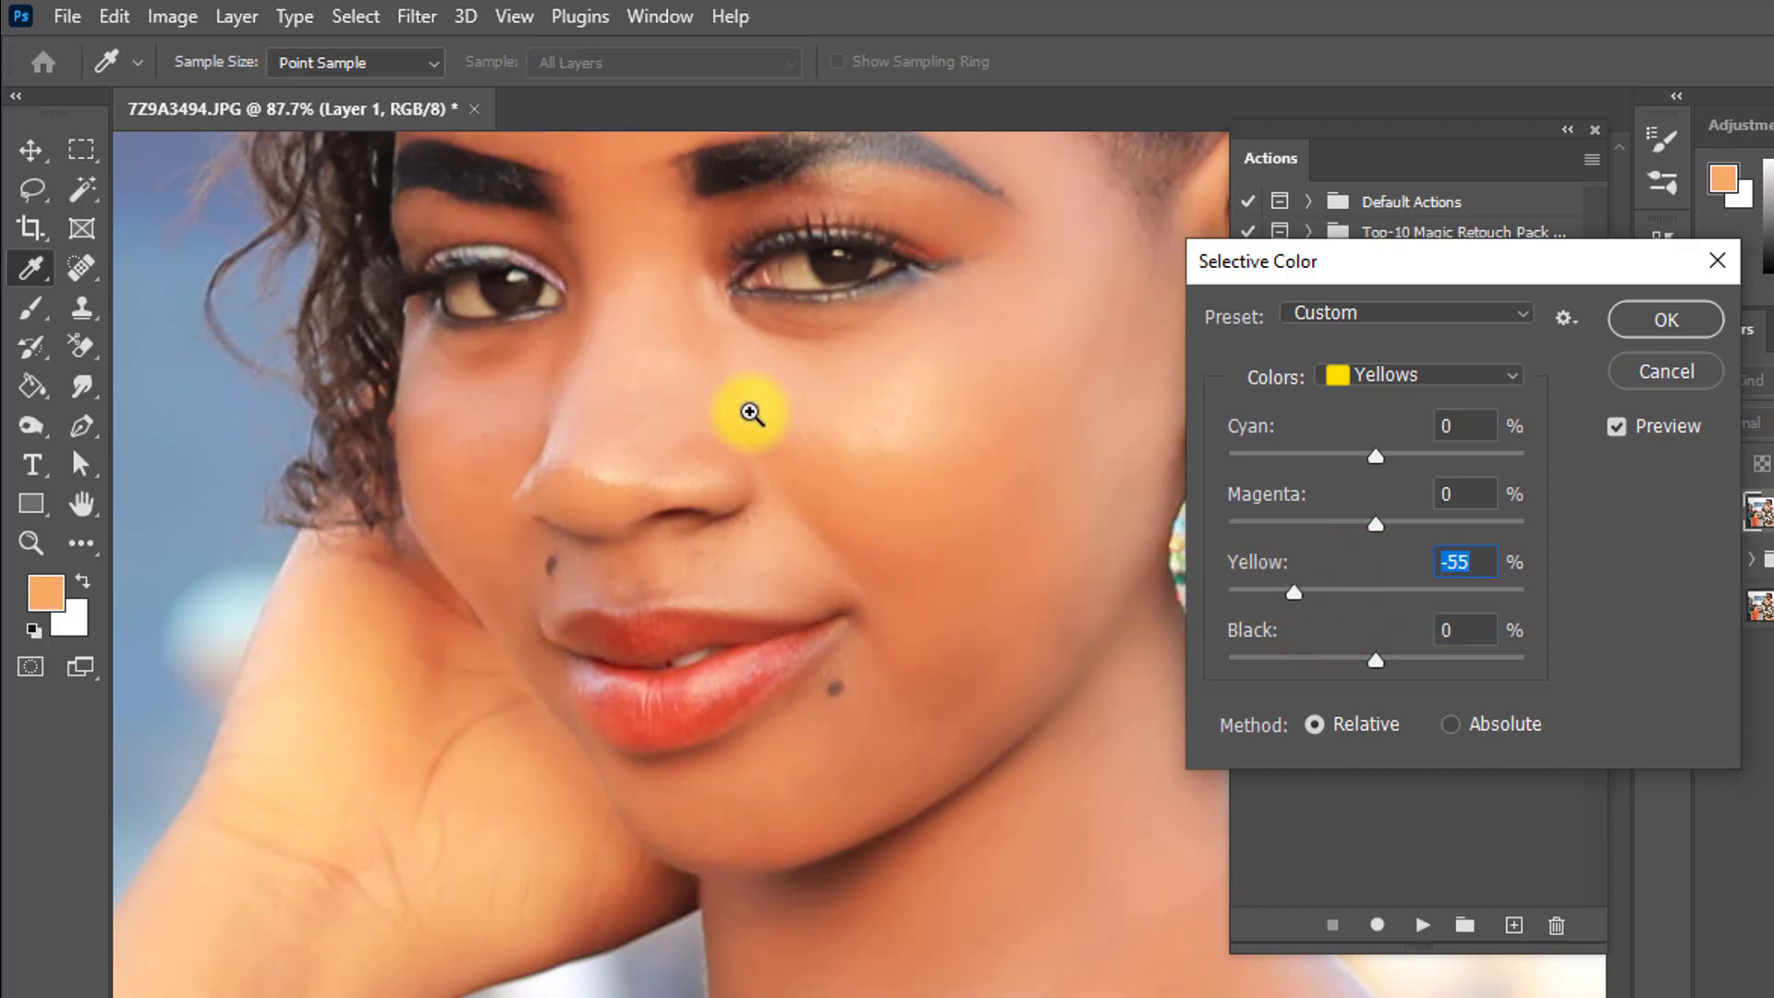
# Fine-tune the Yellow reduction to about -50% and apply the Selective Color change
pyautogui.click(751, 413)
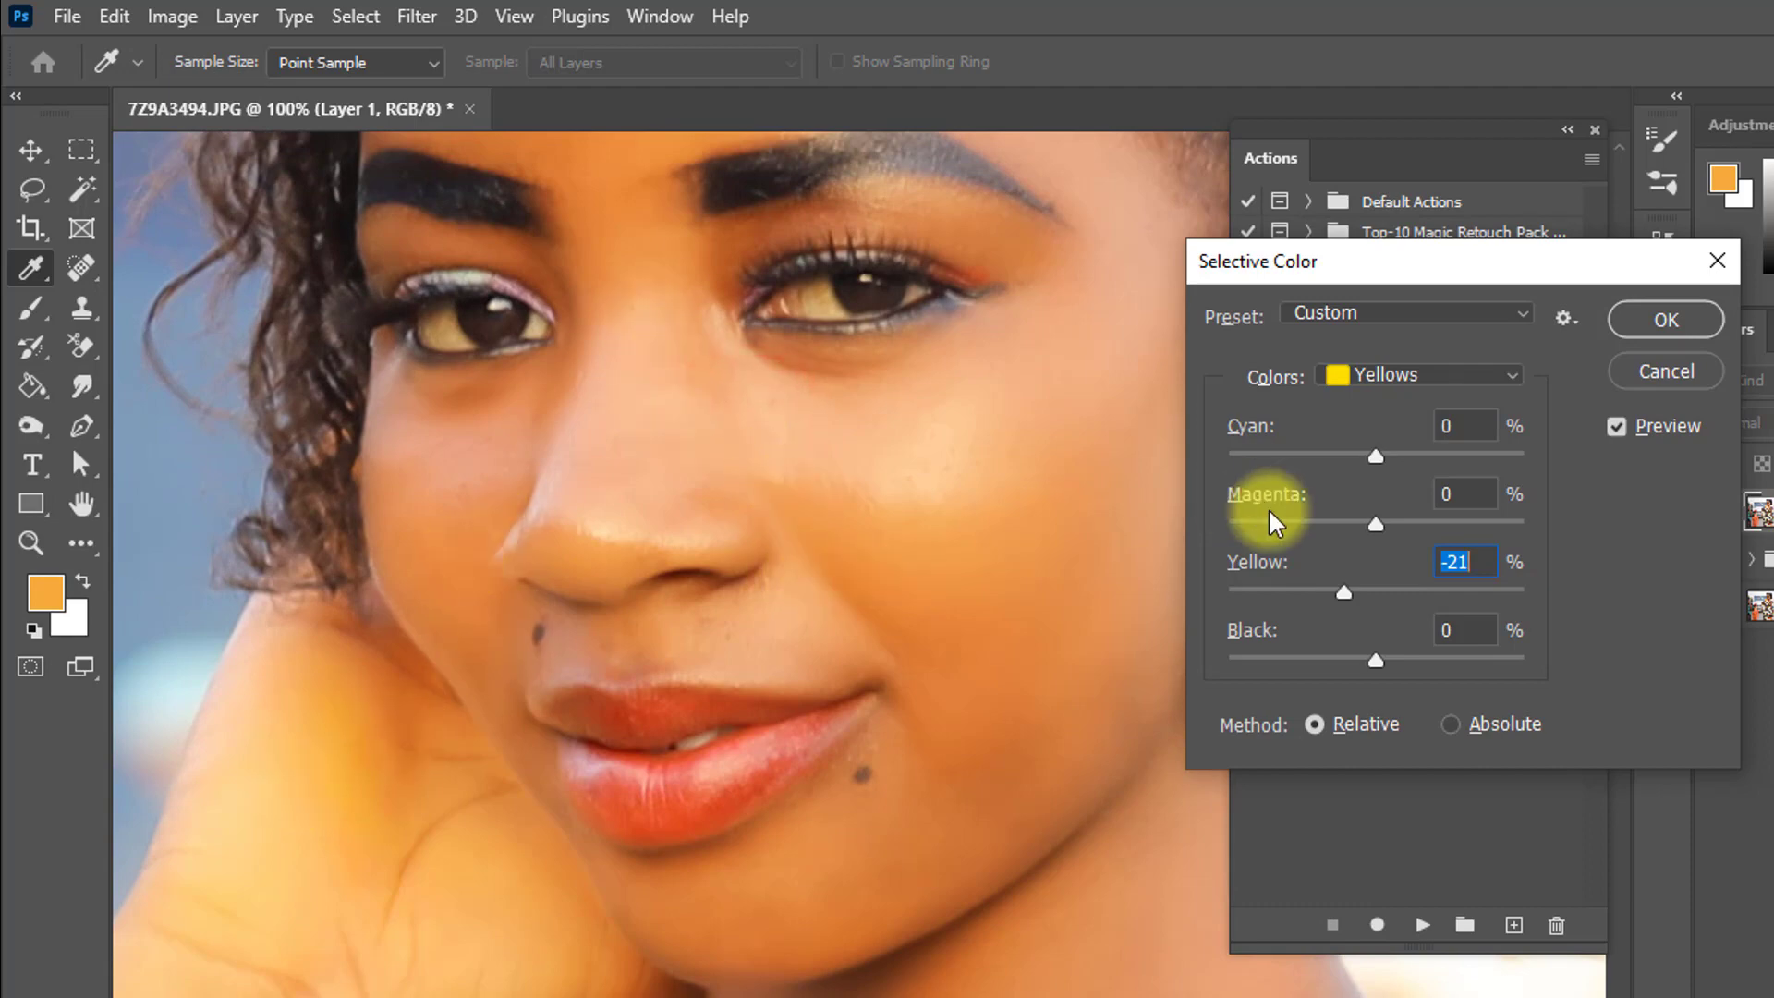
pyautogui.moveTo(1345, 593); pyautogui.dragTo(1341, 594)
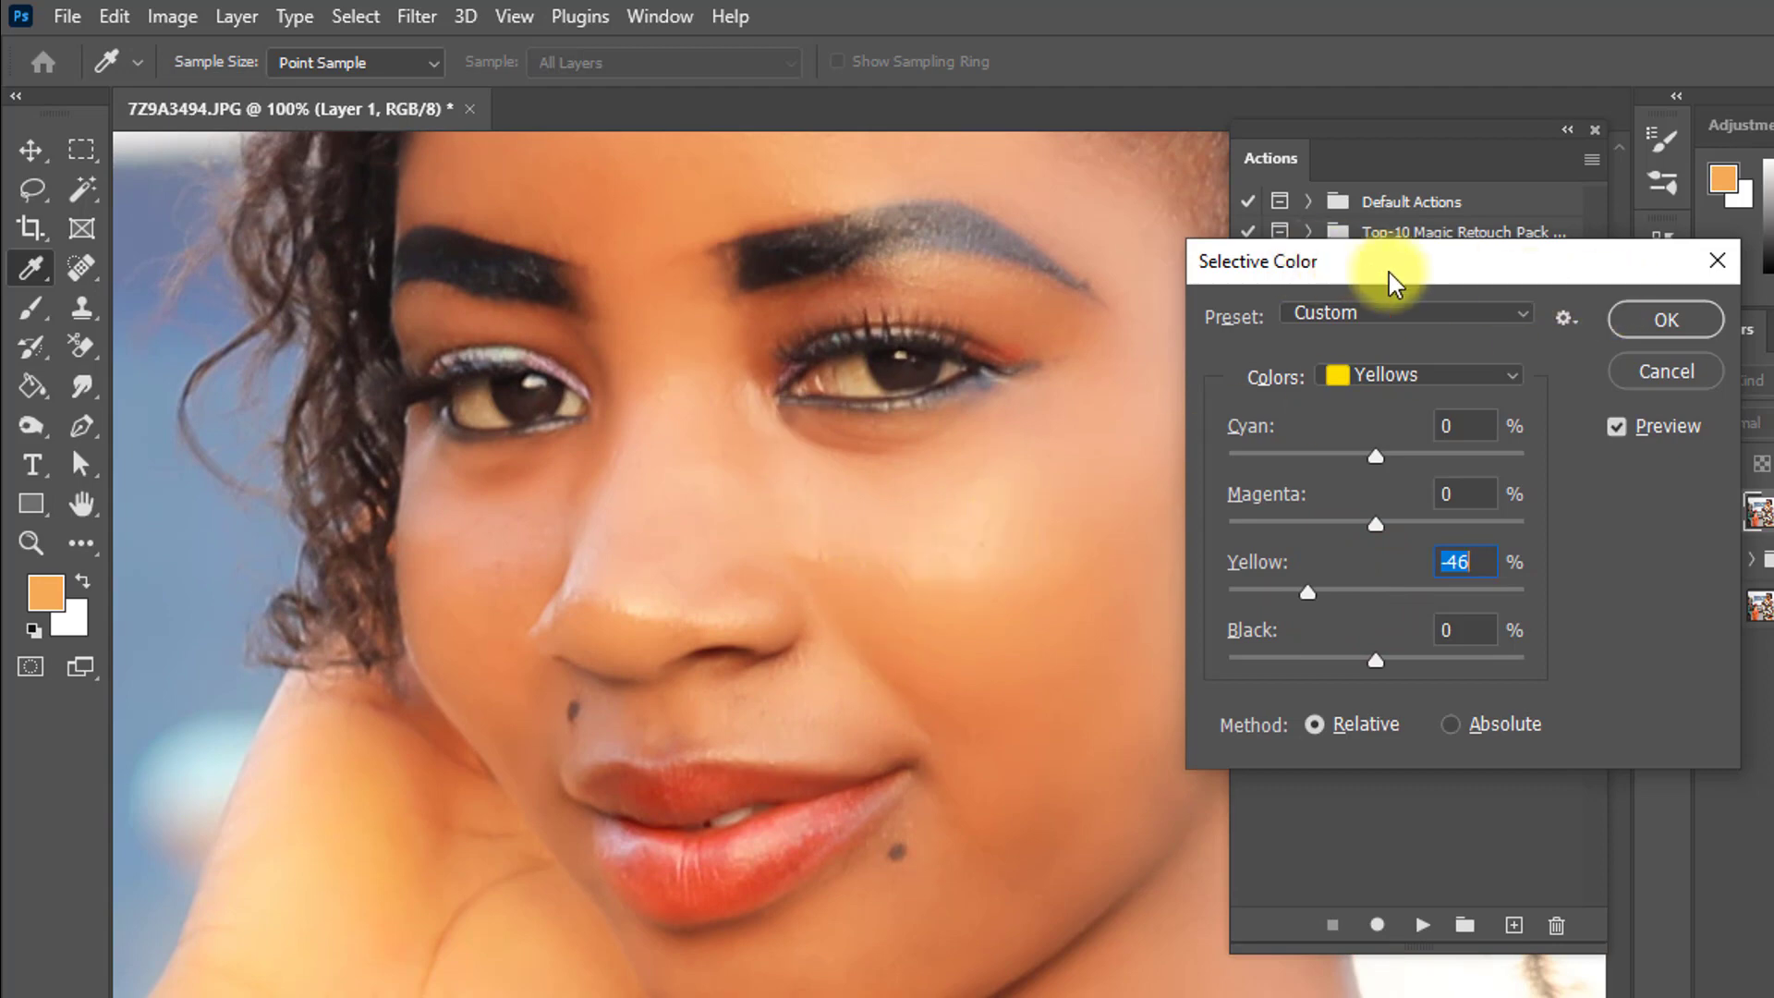
pyautogui.moveTo(1308, 599); pyautogui.dragTo(1297, 607)
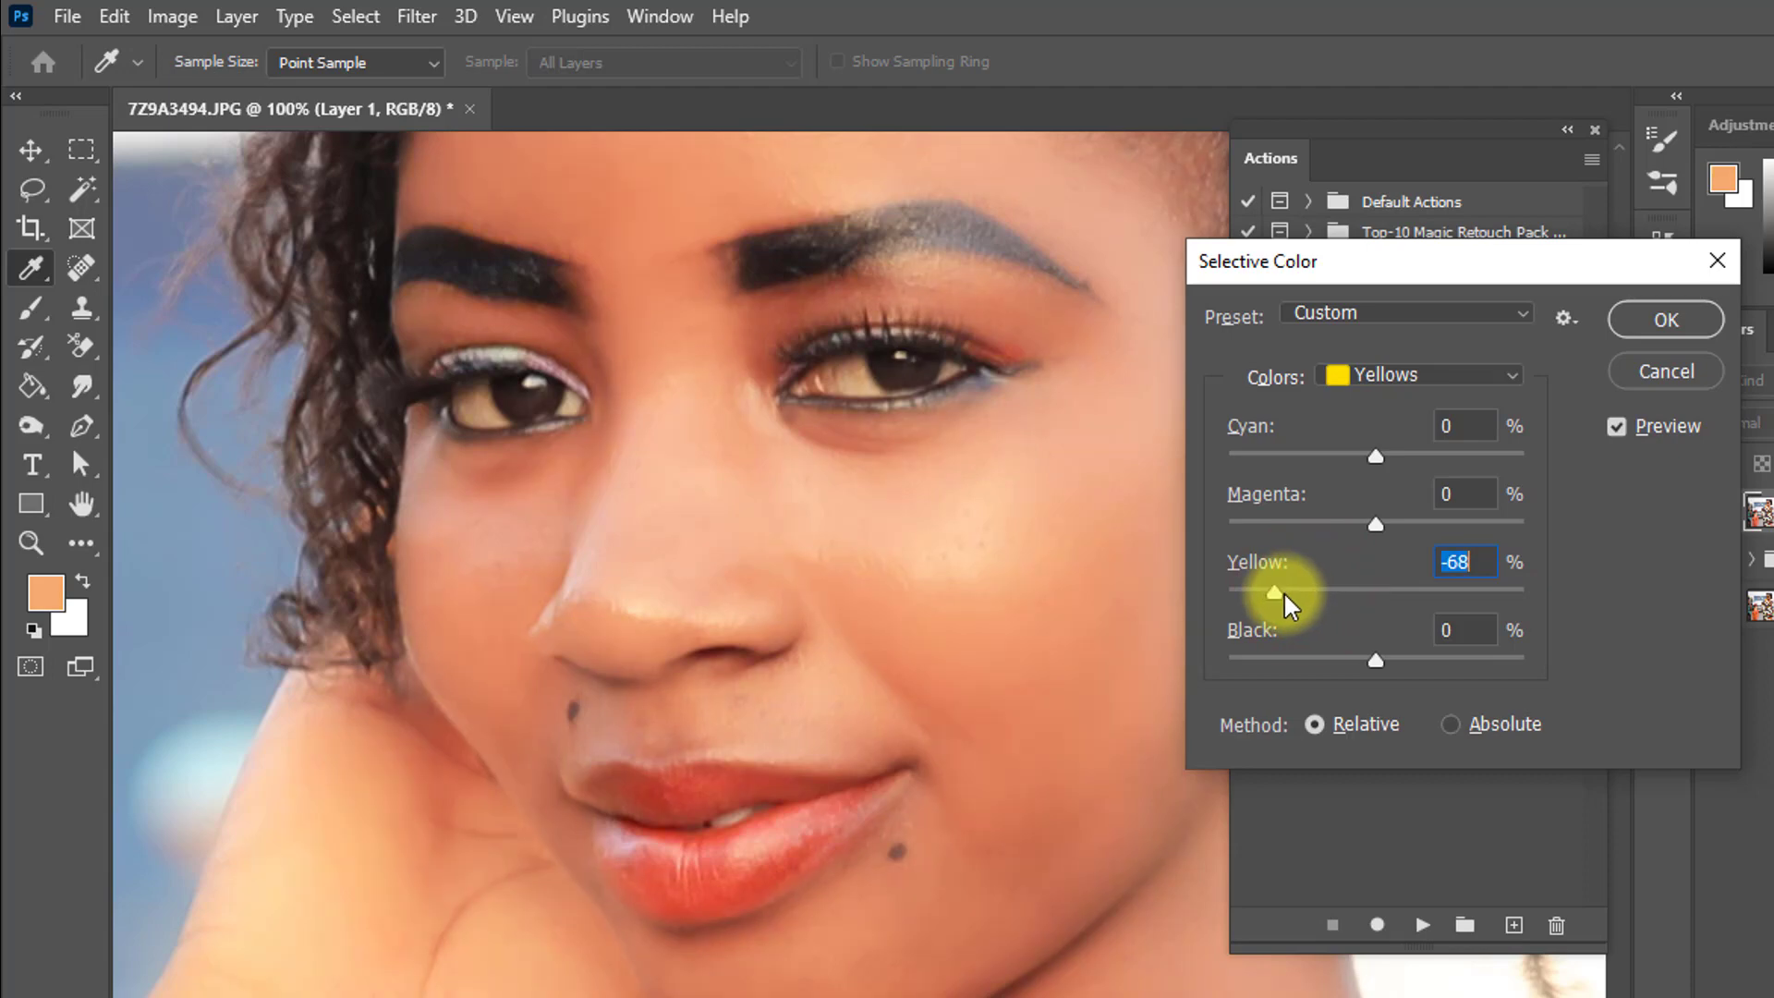
pyautogui.moveTo(1286, 601); pyautogui.dragTo(1298, 598)
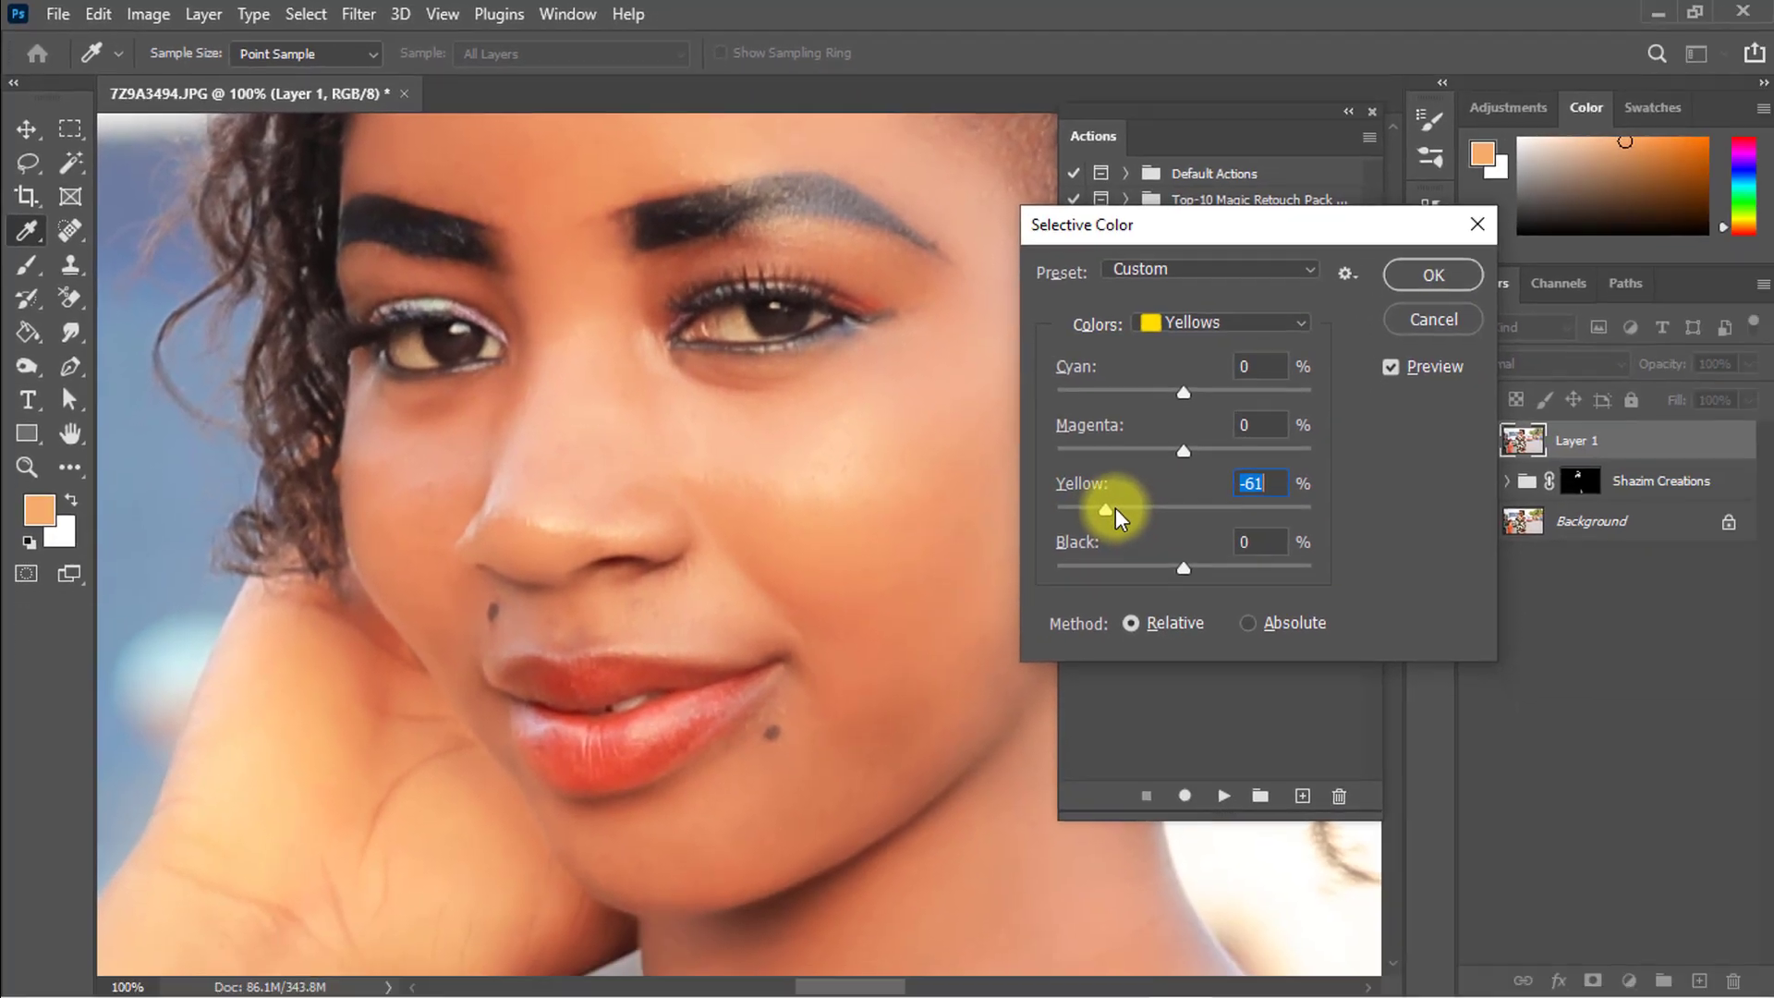
pyautogui.moveTo(1116, 508); pyautogui.dragTo(1124, 509)
pyautogui.click(1272, 483)
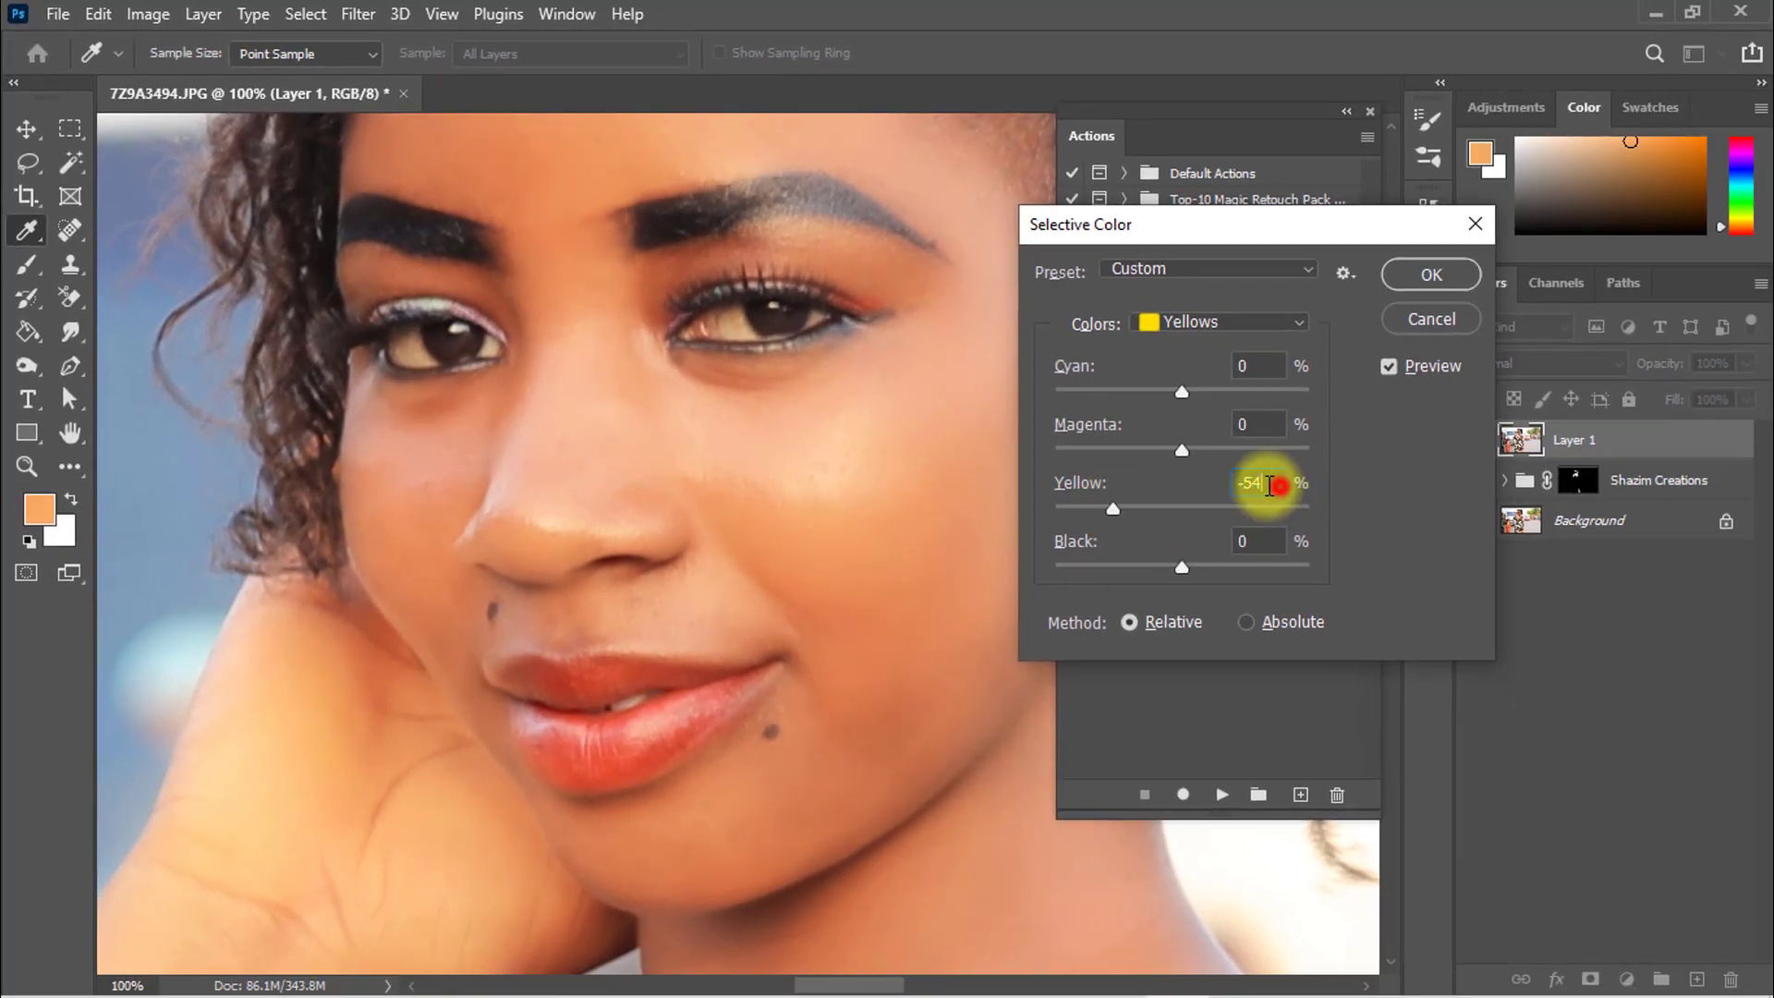
pyautogui.write('0')
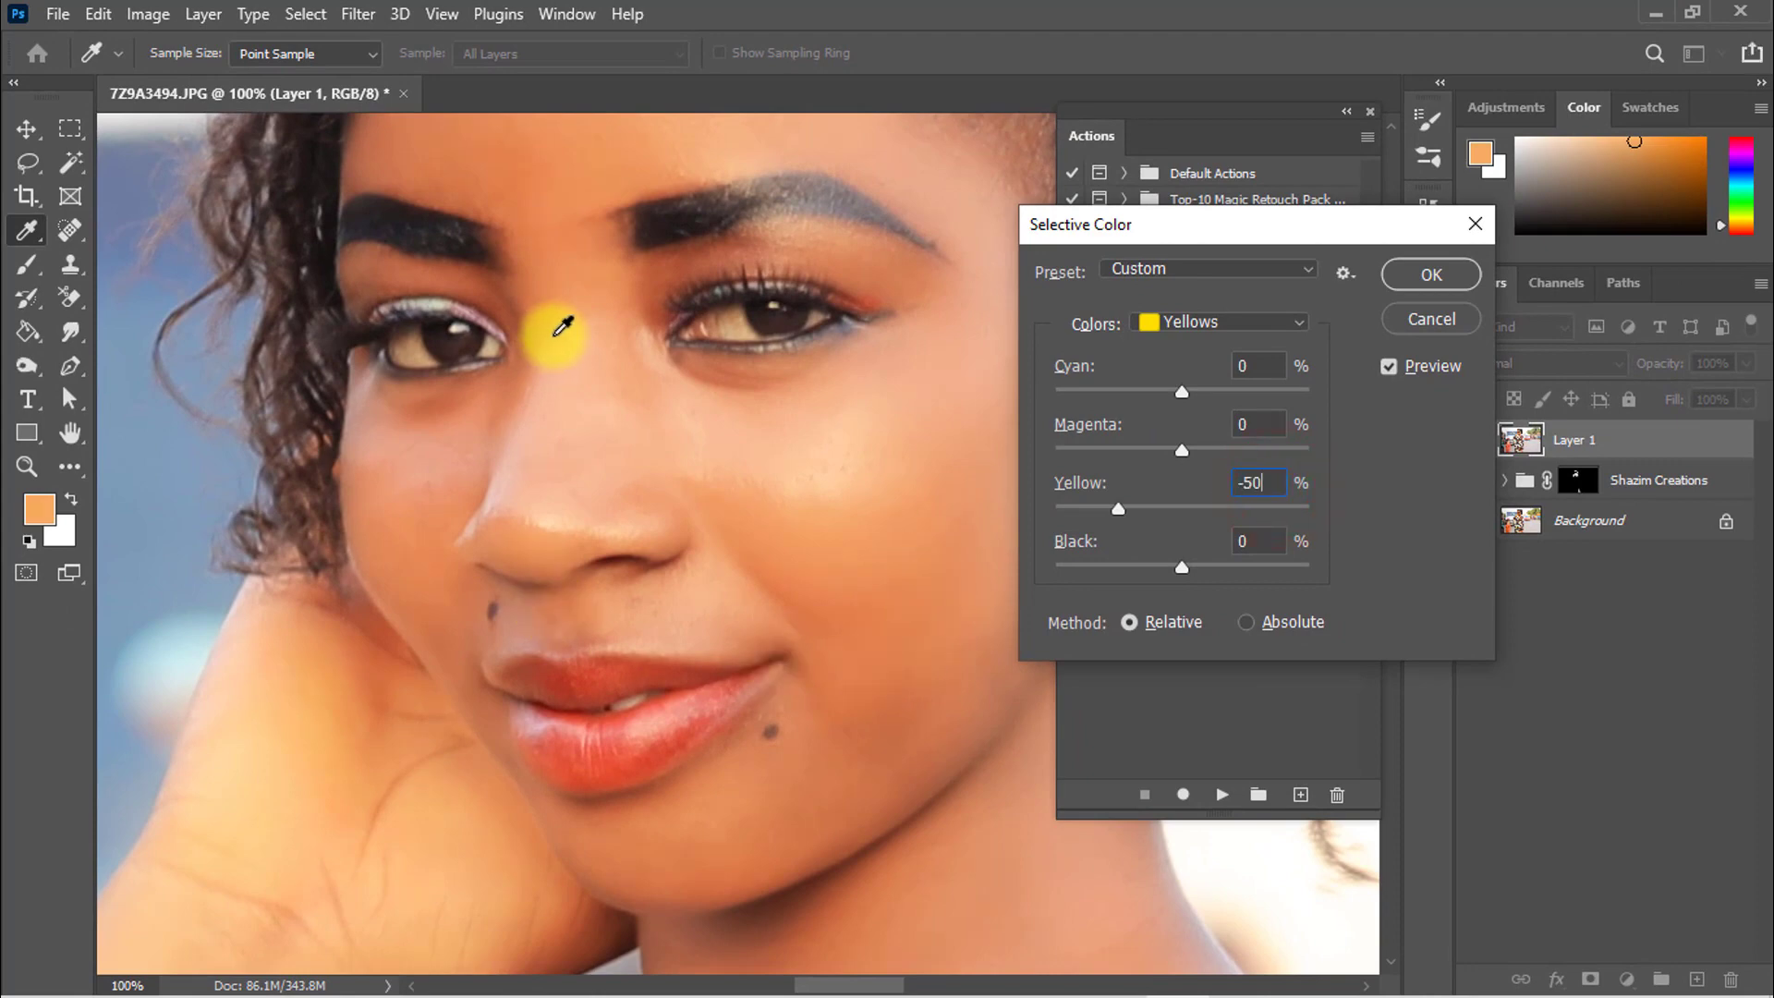
pyautogui.keyDown('alt'); pyautogui.click(608, 351); pyautogui.keyUp('alt')
pyautogui.keyDown('alt'); pyautogui.click(608, 351); pyautogui.keyUp('alt')
pyautogui.scroll(1, 651, 389)
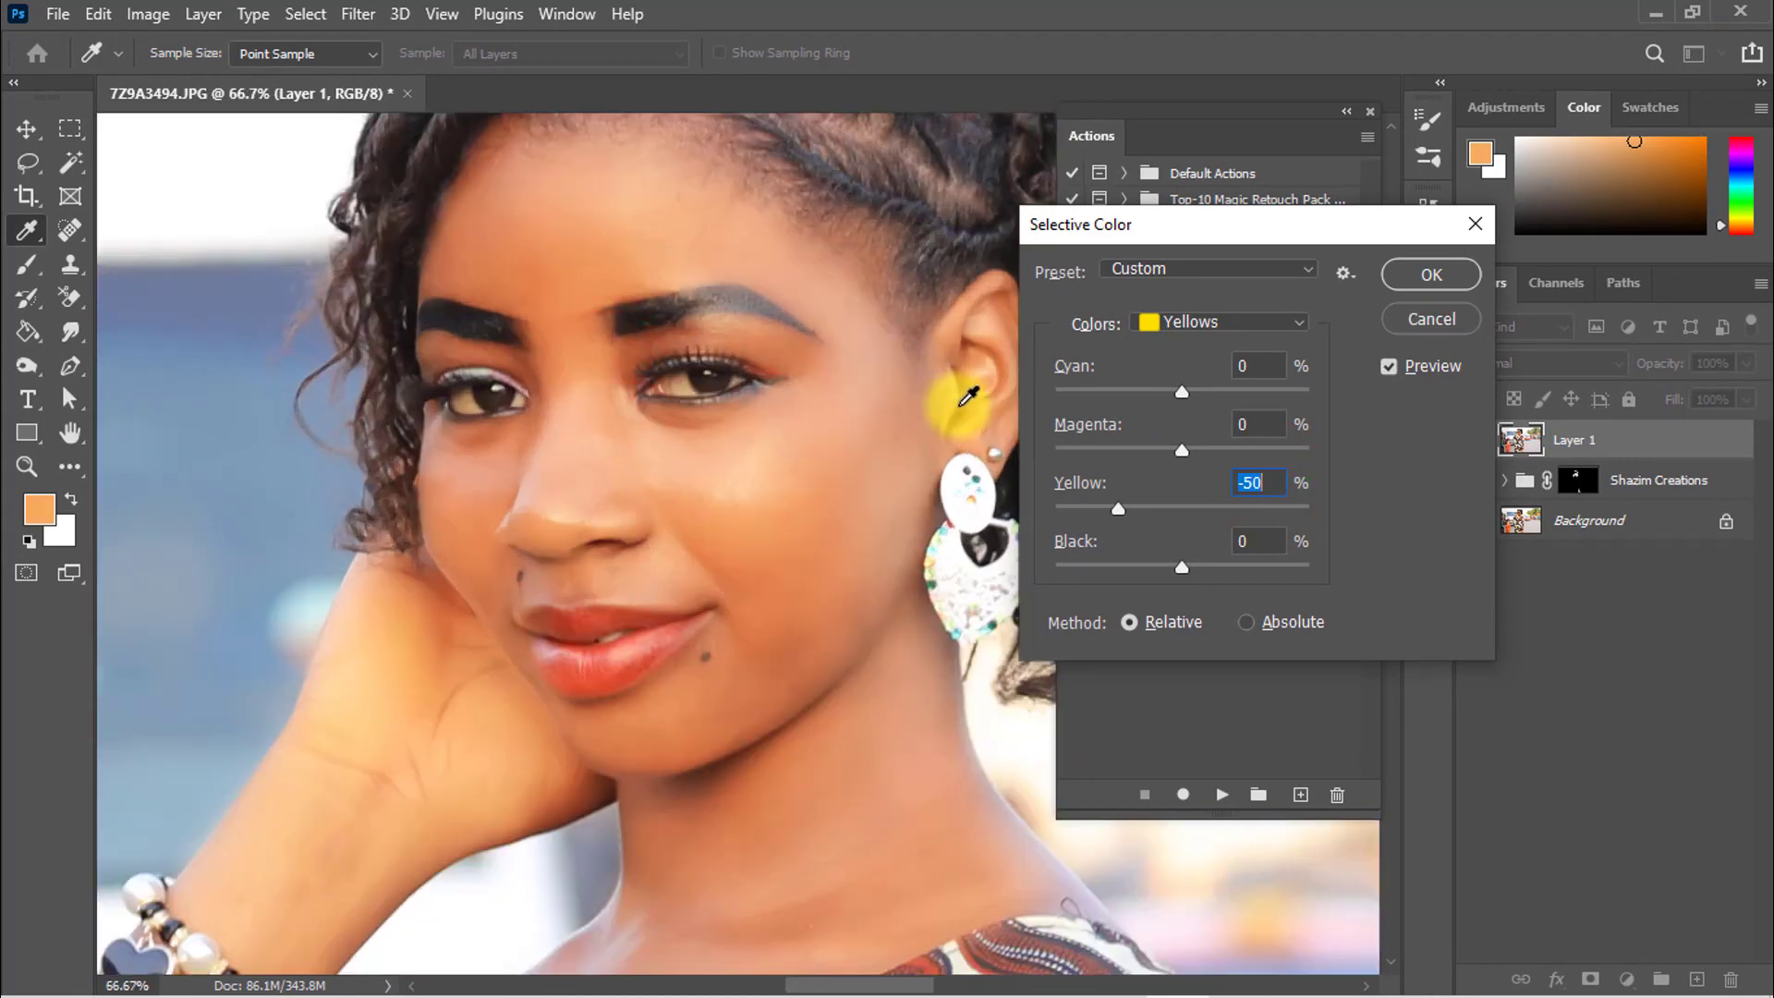
pyautogui.click(1427, 275)
pyautogui.press('b')
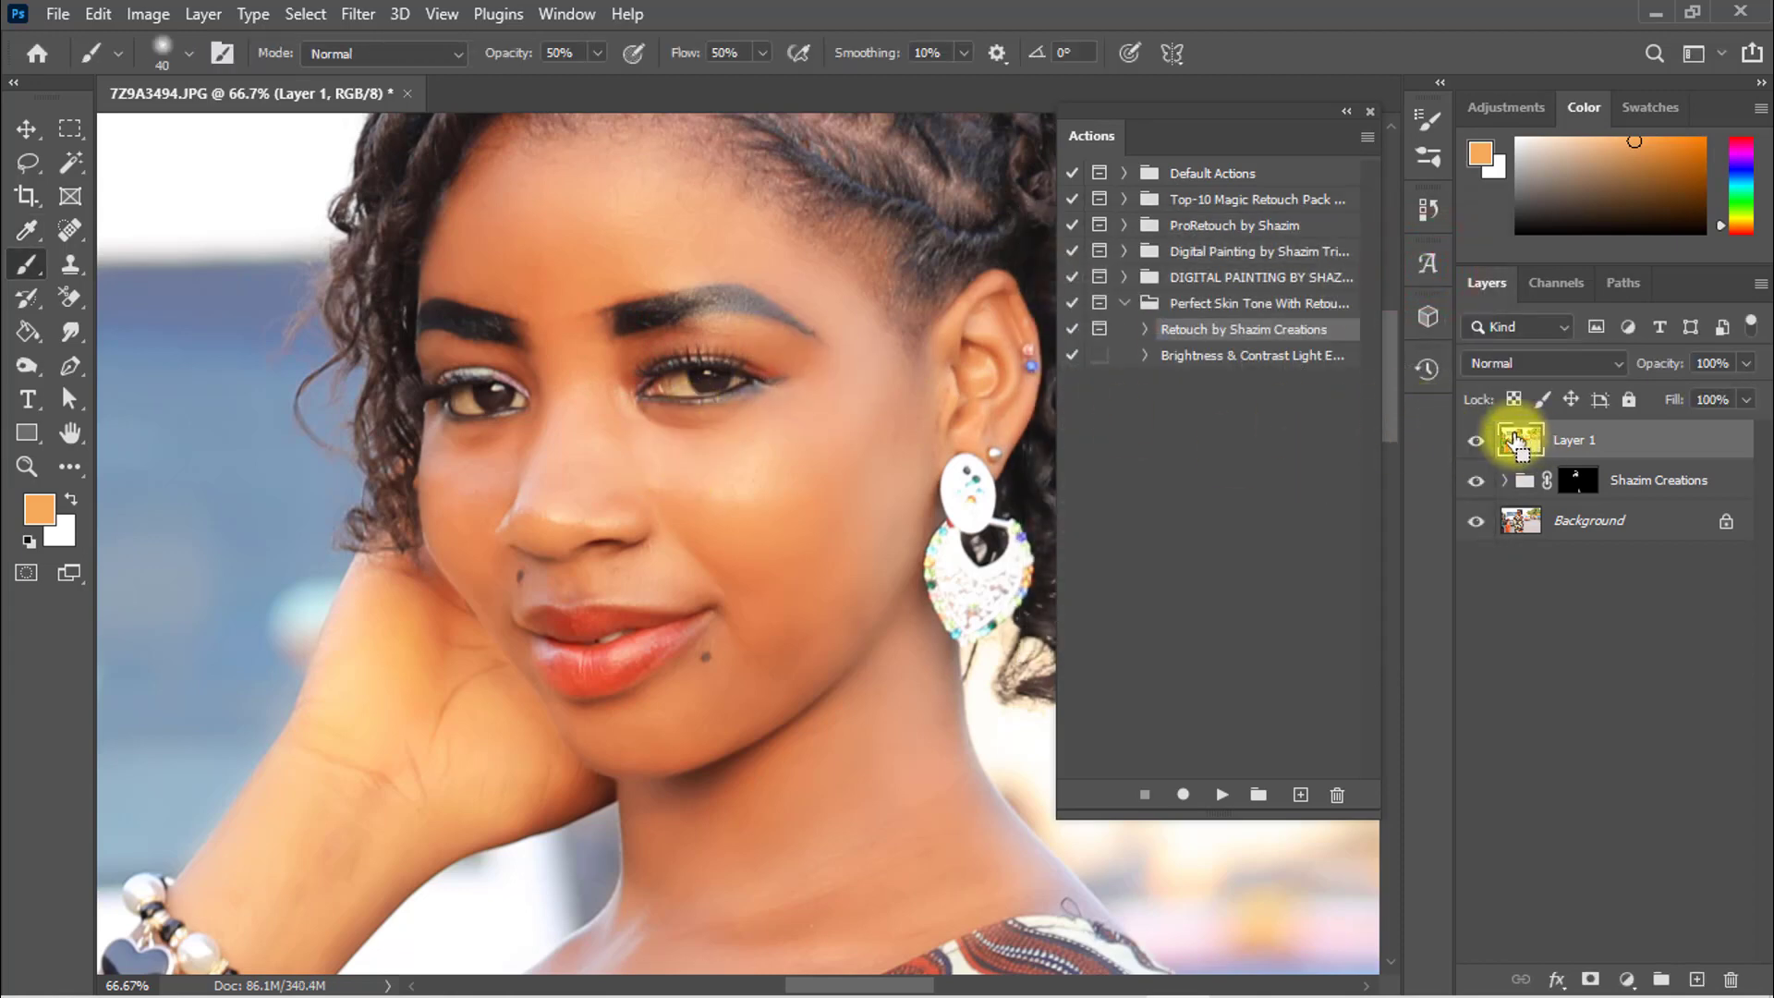
pyautogui.keyDown('alt'); pyautogui.click(641, 425); pyautogui.keyUp('alt')
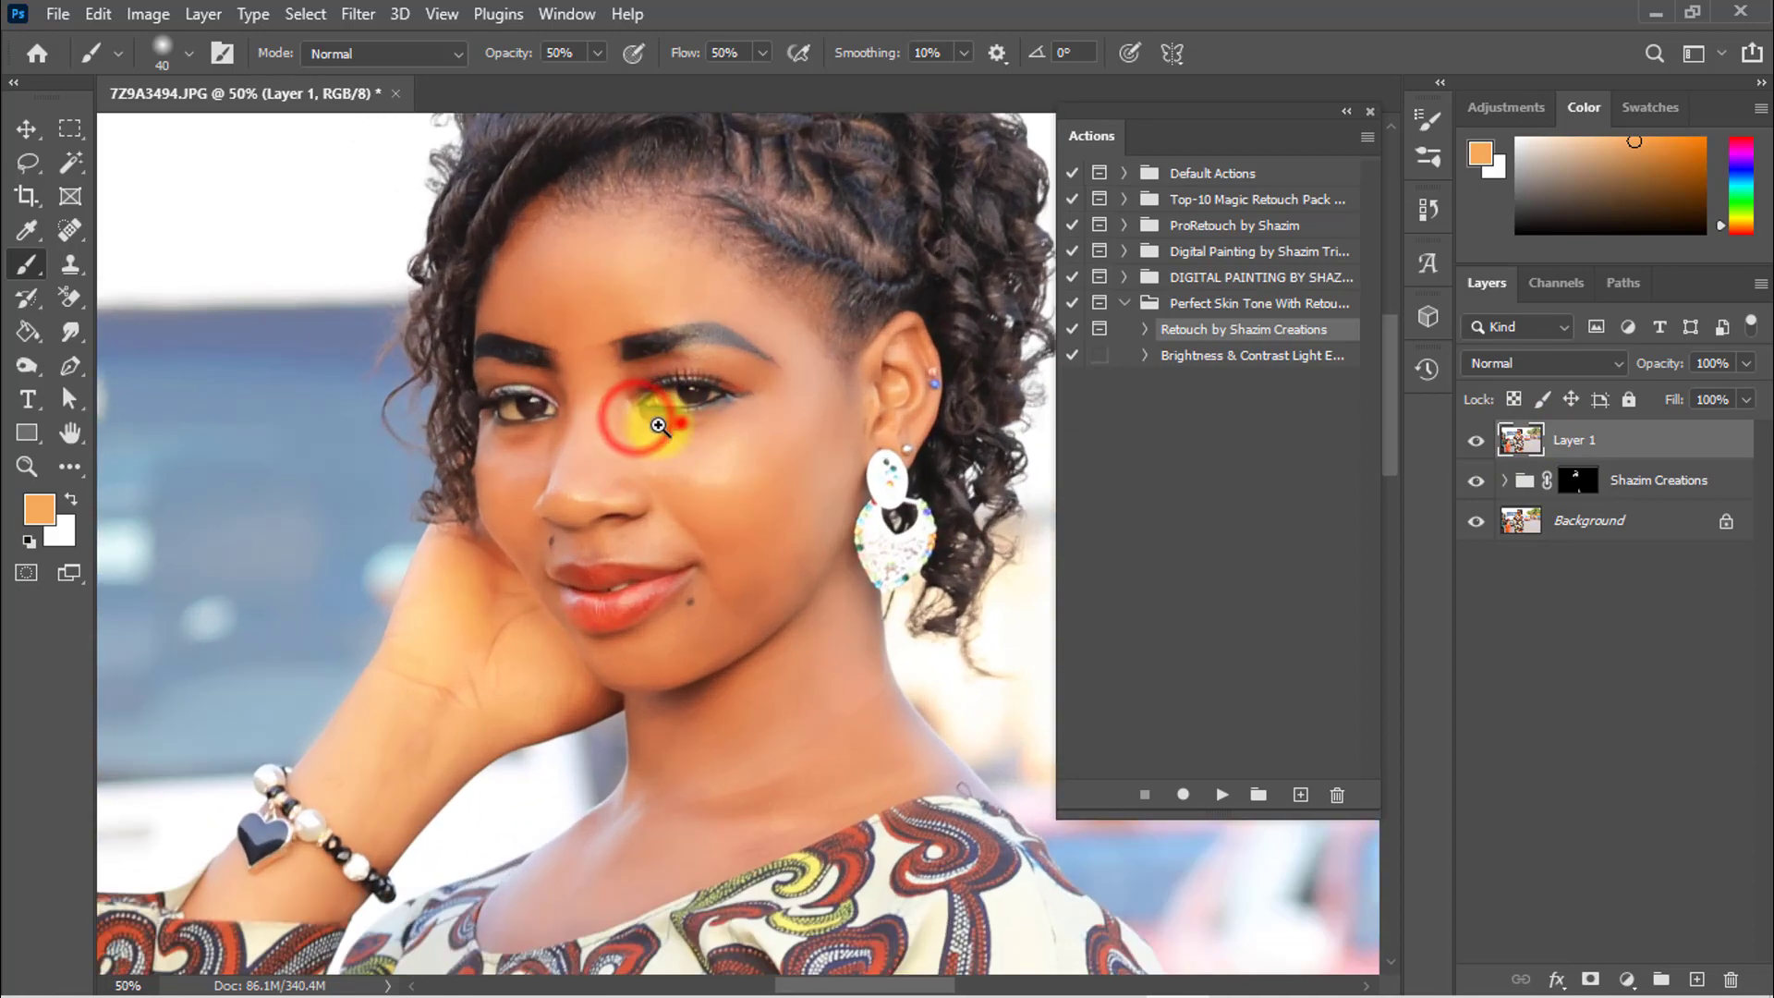
pyautogui.click(658, 425)
pyautogui.keyDown('alt'); pyautogui.click(1475, 521); pyautogui.keyUp('alt')
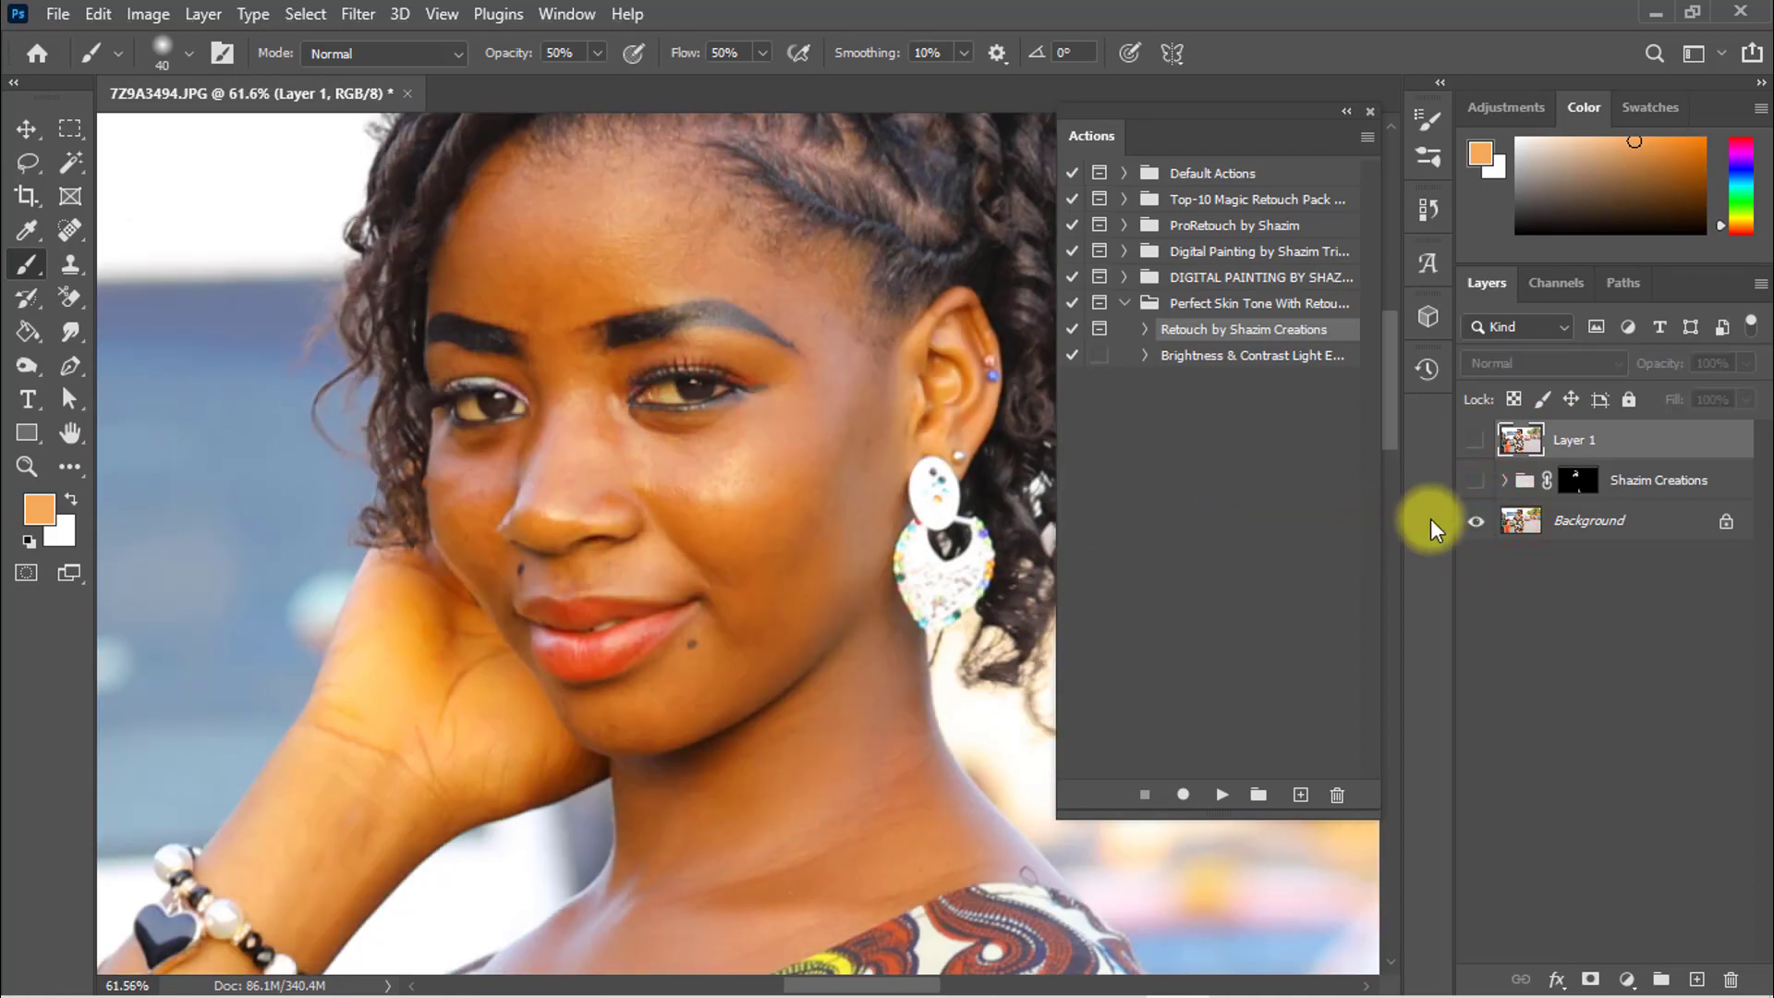
pyautogui.keyDown('alt'); pyautogui.click(1474, 525); pyautogui.keyUp('alt')
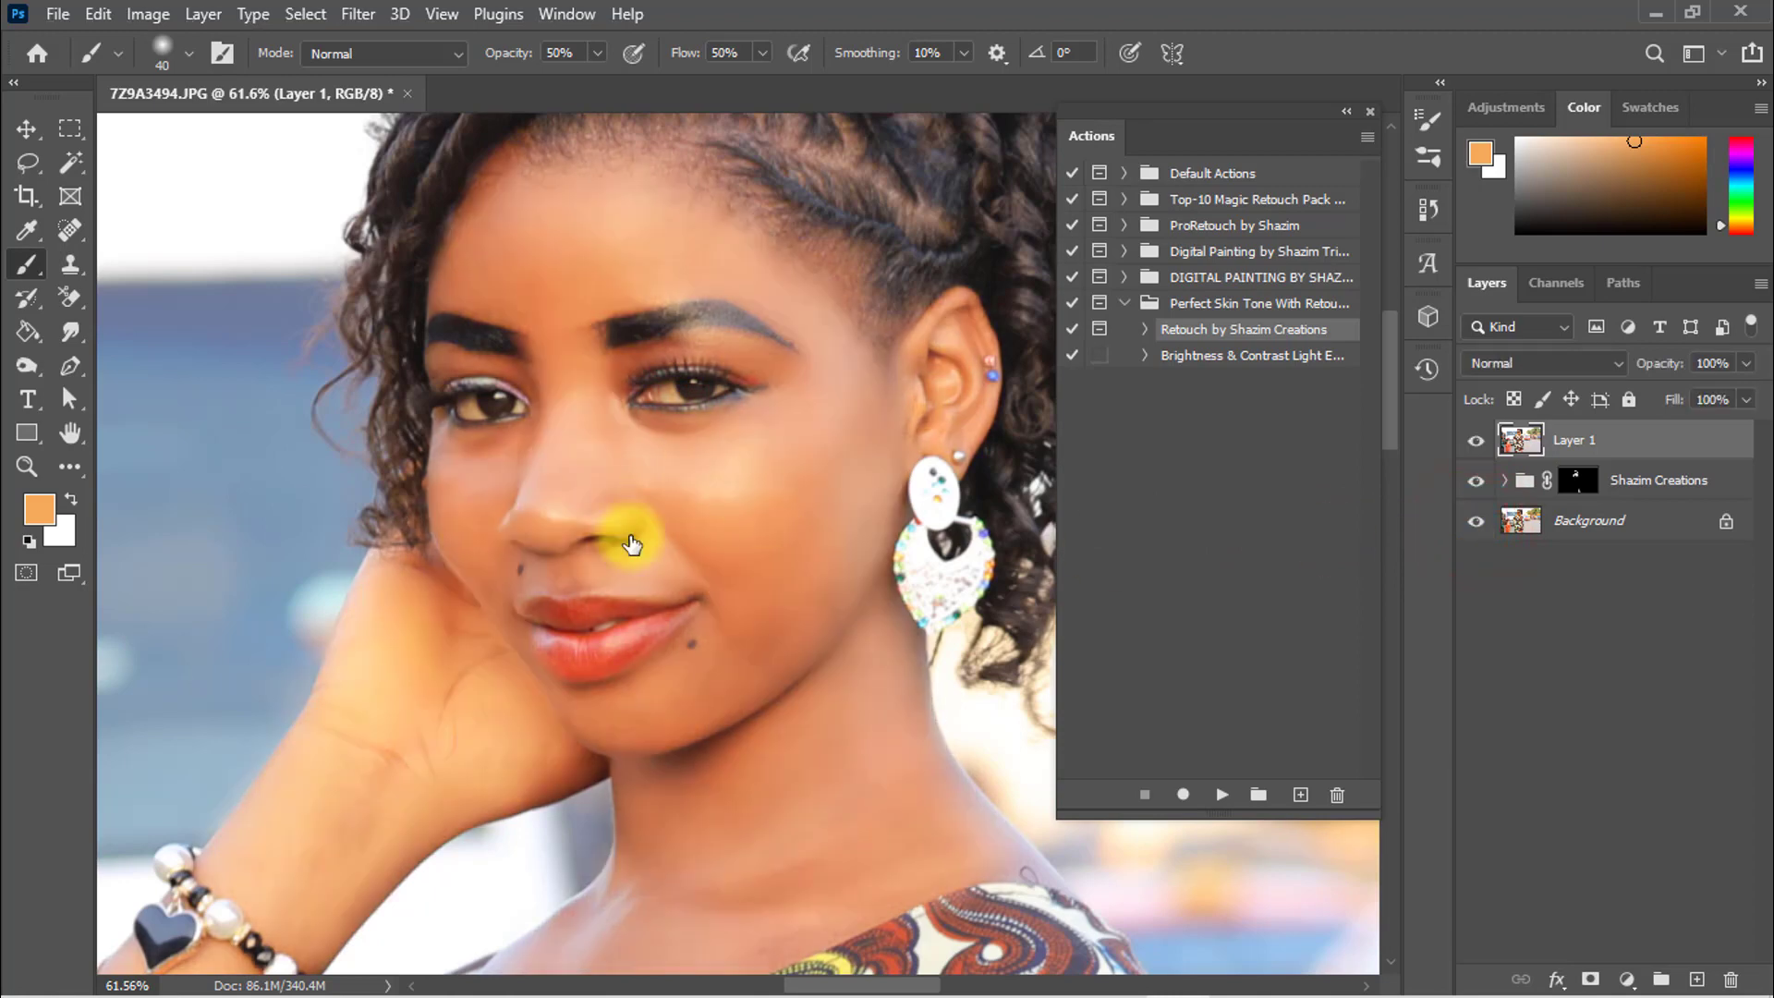
pyautogui.moveTo(622, 428)
pyautogui.mouseDown()
pyautogui.moveTo(681, 424)
pyautogui.moveTo(643, 426)
pyautogui.mouseUp()
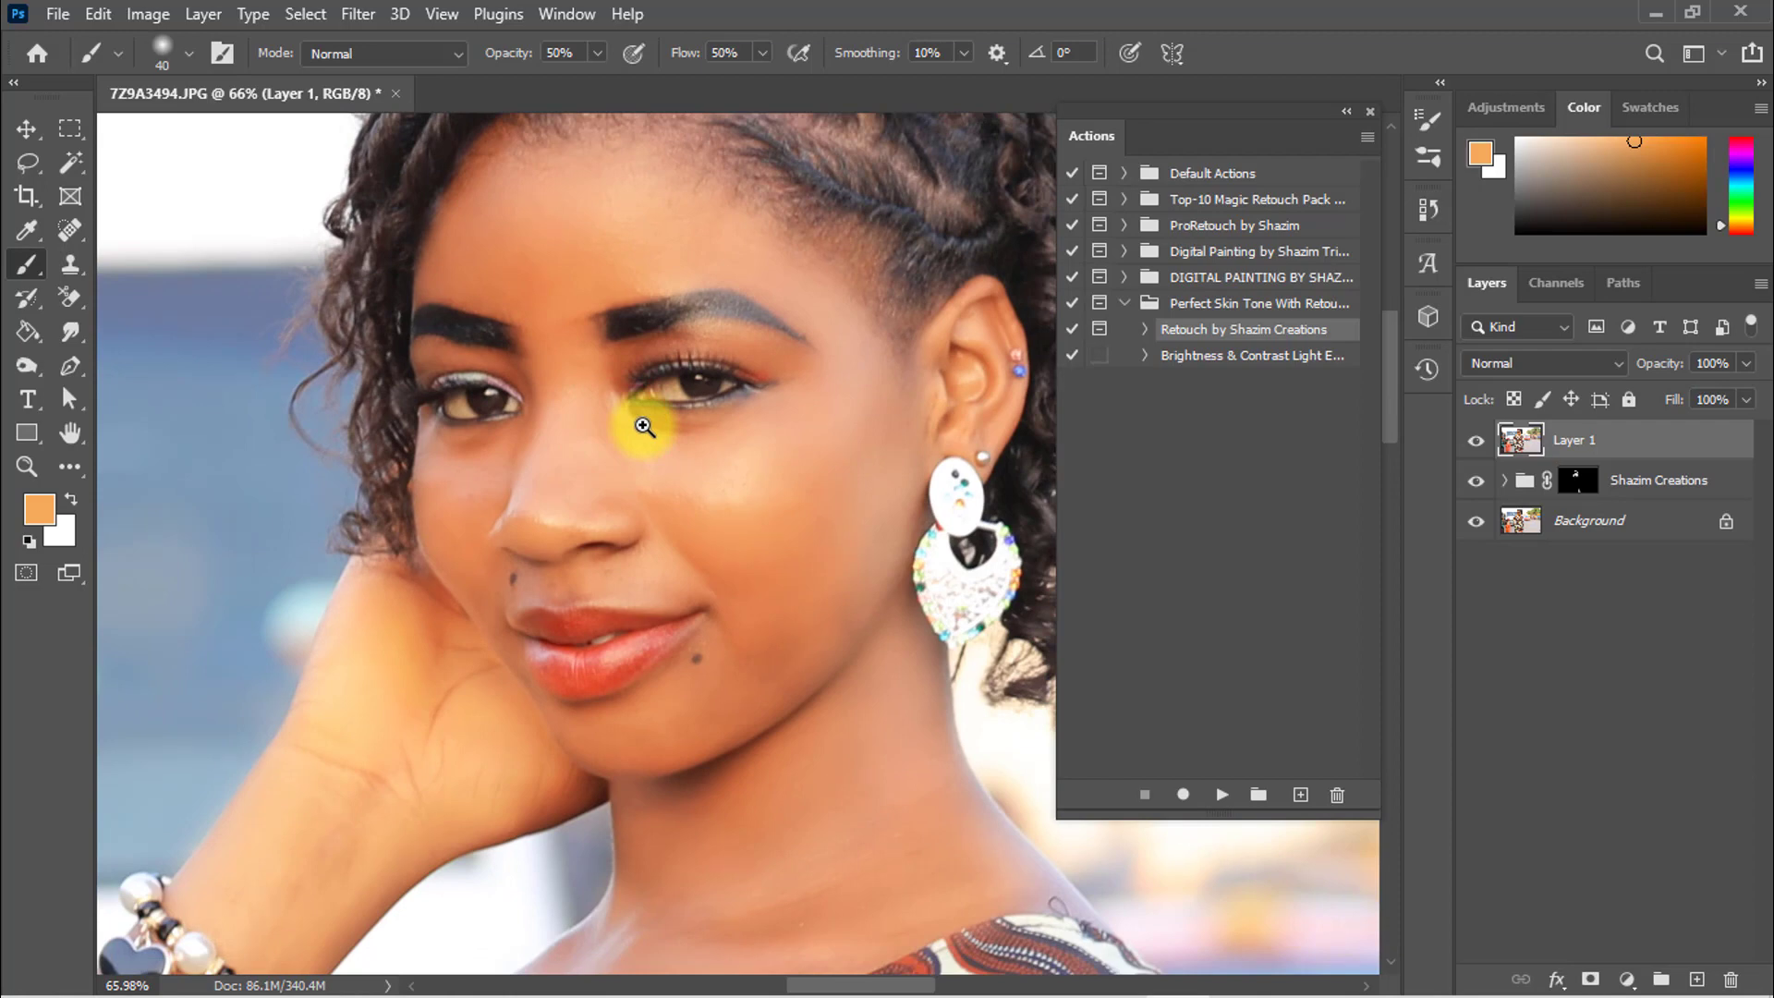
pyautogui.moveTo(765, 408)
pyautogui.mouseDown()
pyautogui.moveTo(665, 340)
pyautogui.moveTo(689, 358)
pyautogui.moveTo(729, 349)
pyautogui.moveTo(740, 397)
pyautogui.mouseUp()
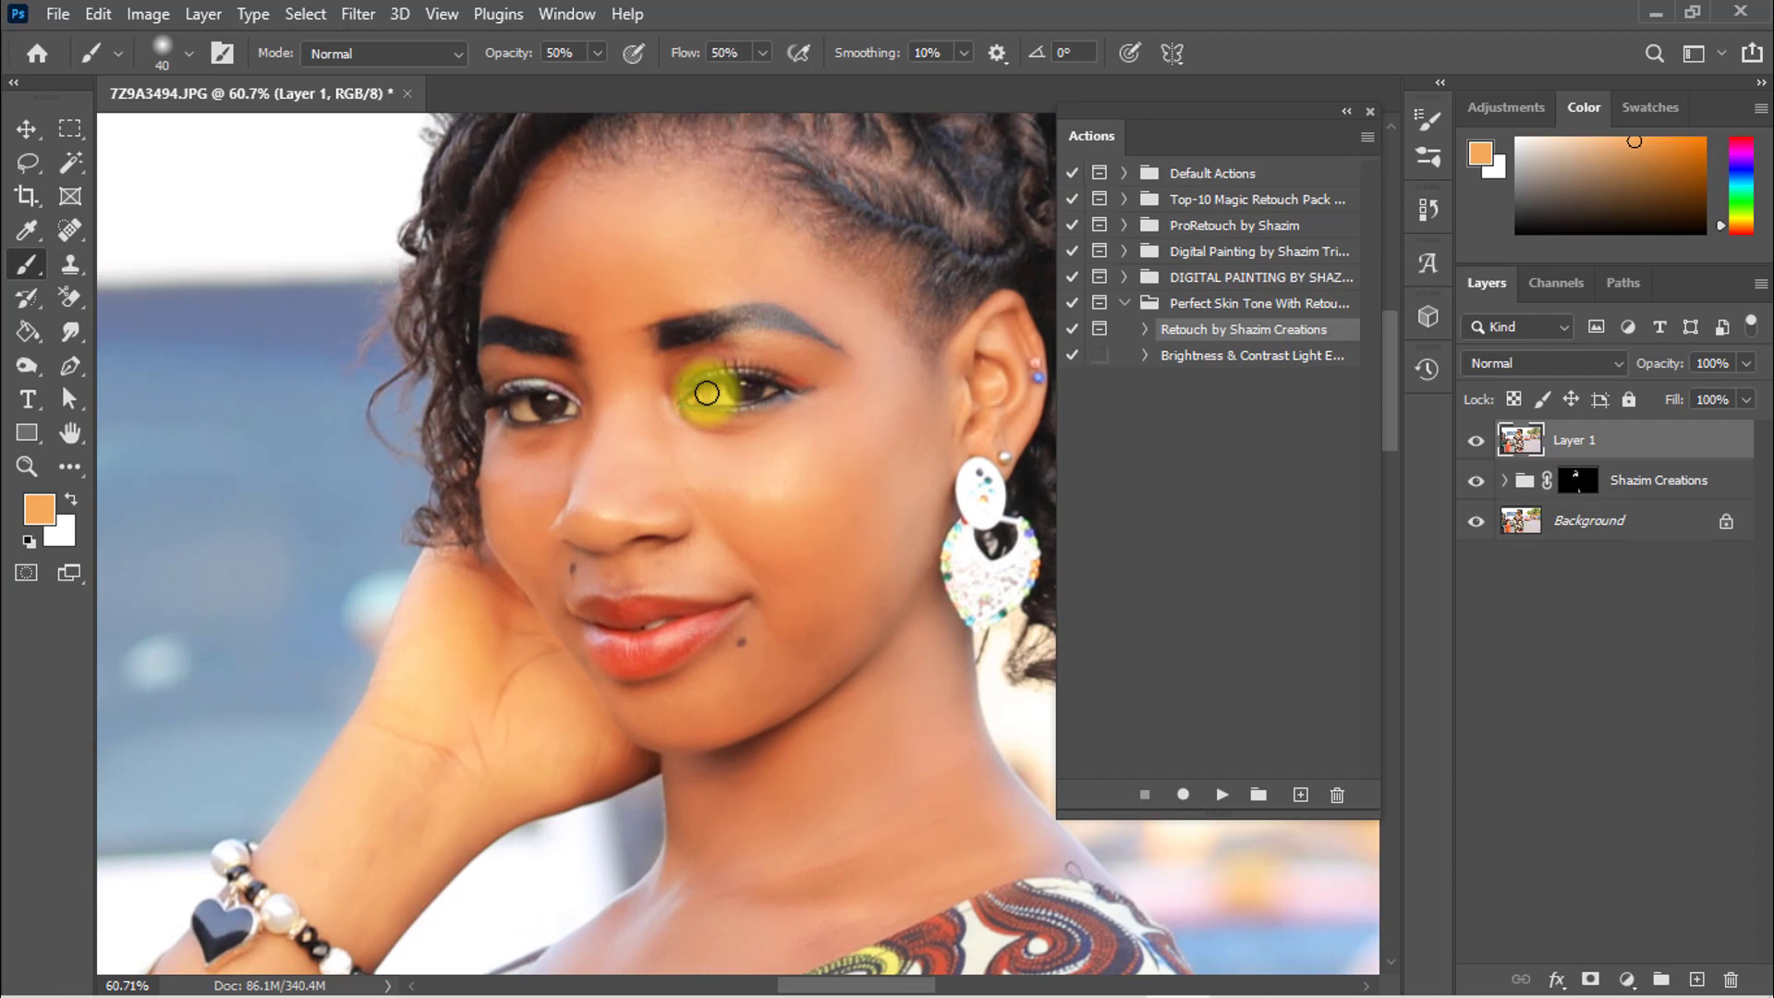
pyautogui.moveTo(707, 392); pyautogui.dragTo(785, 197)
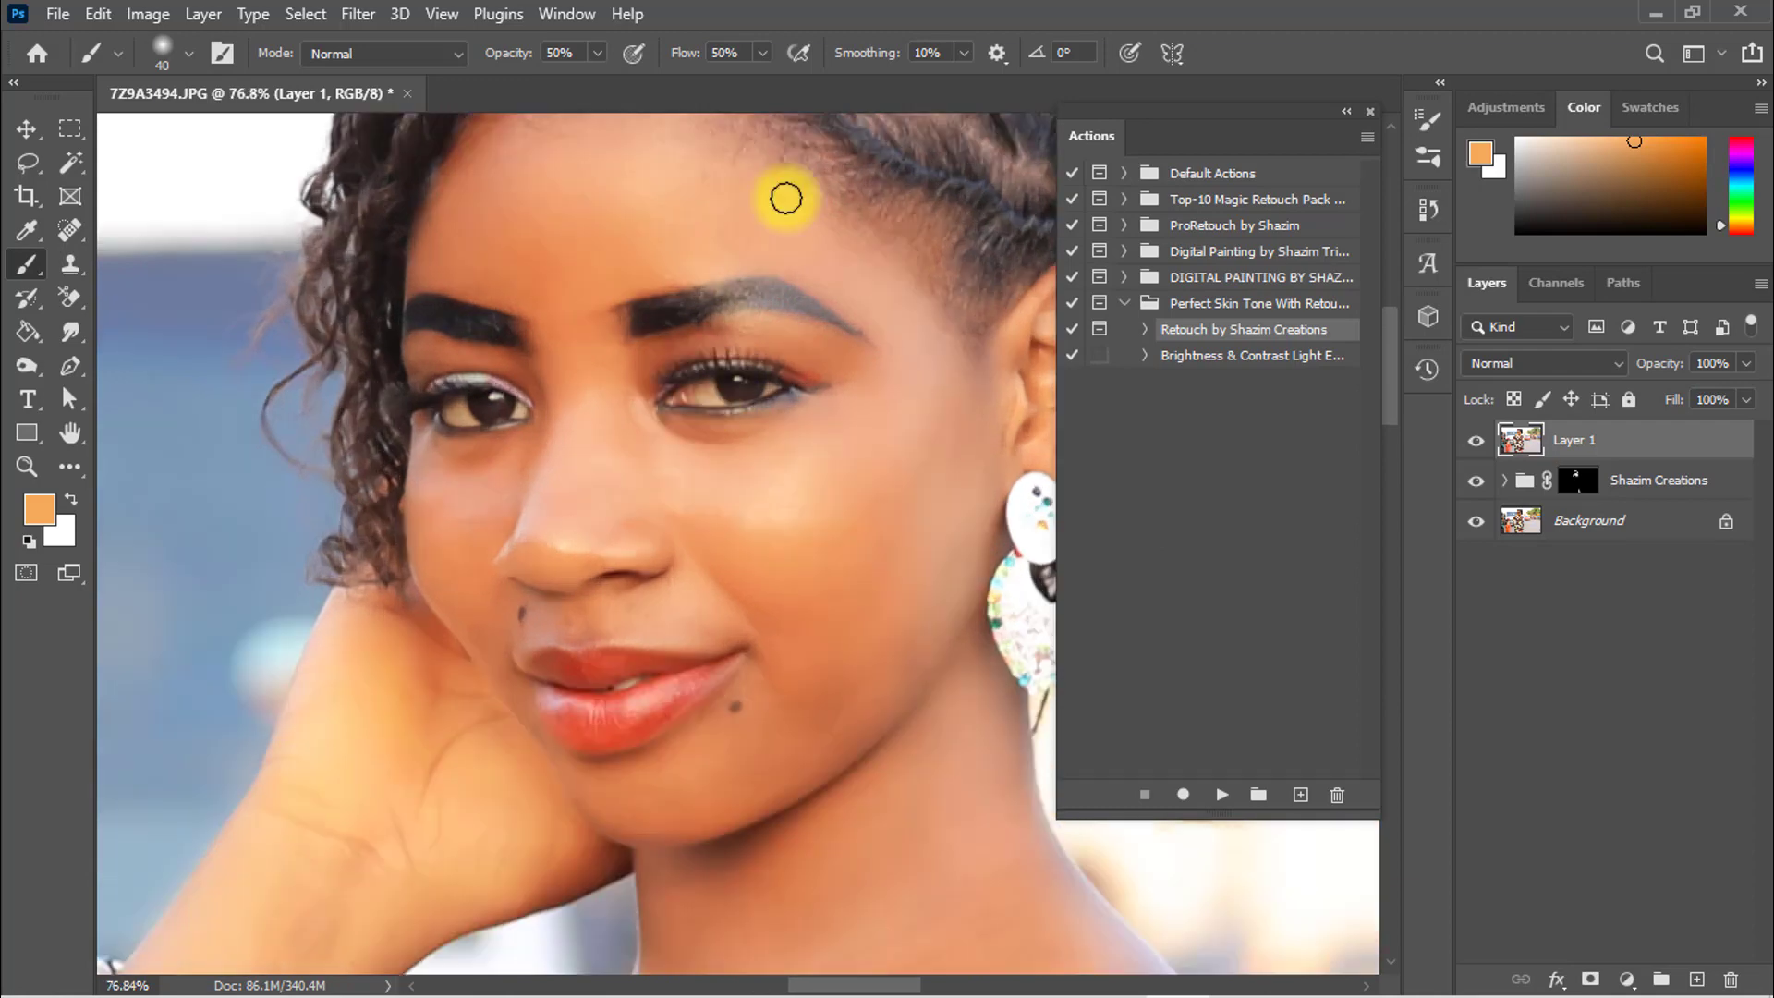